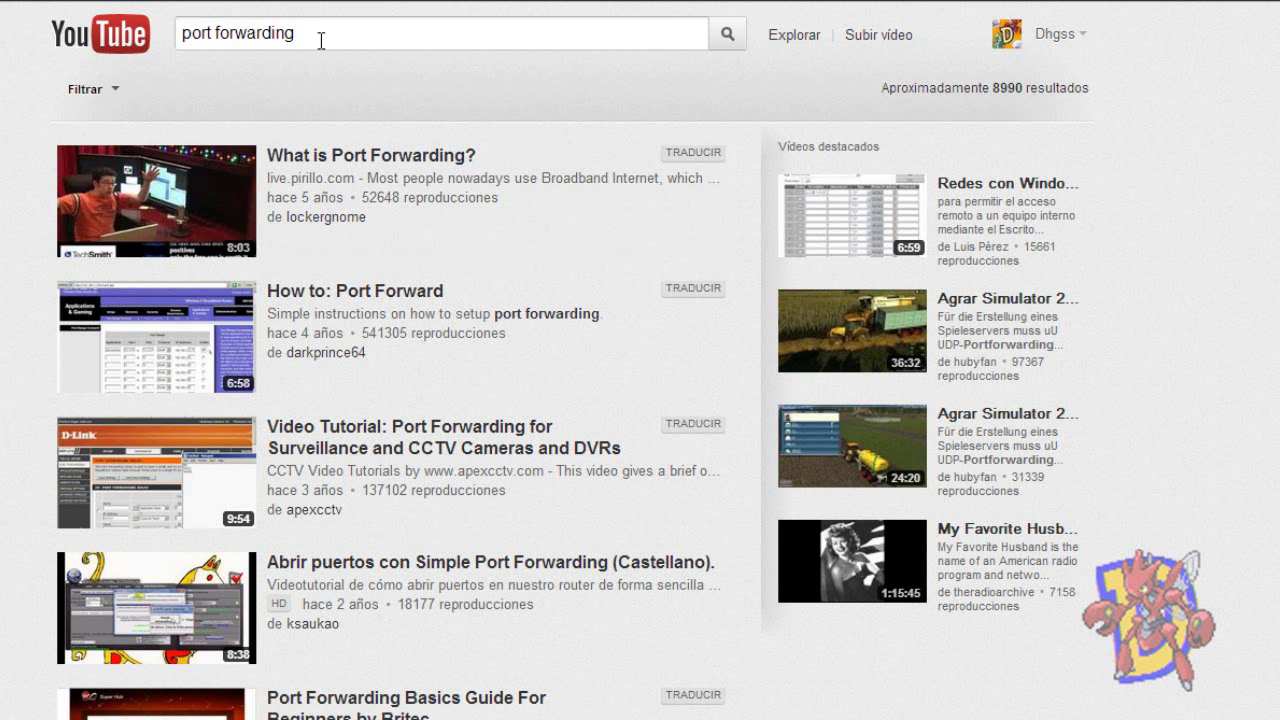
pyautogui.click(321, 38)
pyautogui.tripleClick(321, 38)
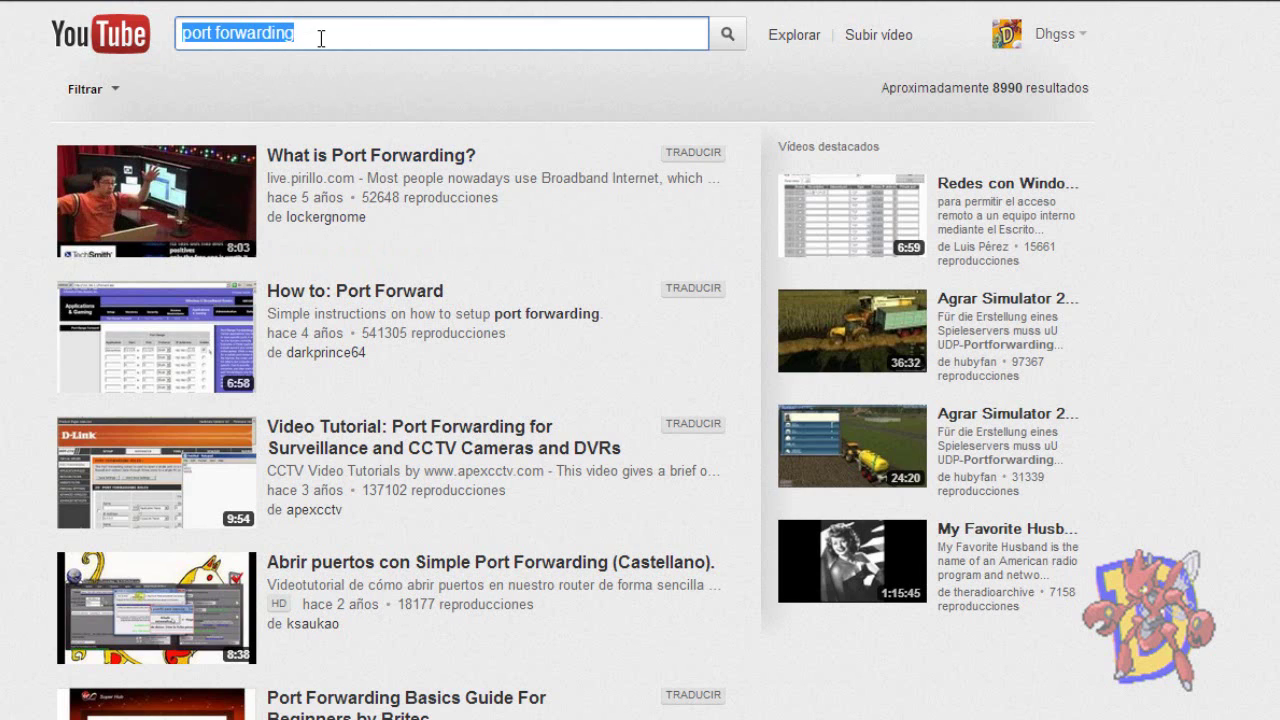
pyautogui.doubleClick(321, 38)
pyautogui.click(321, 38)
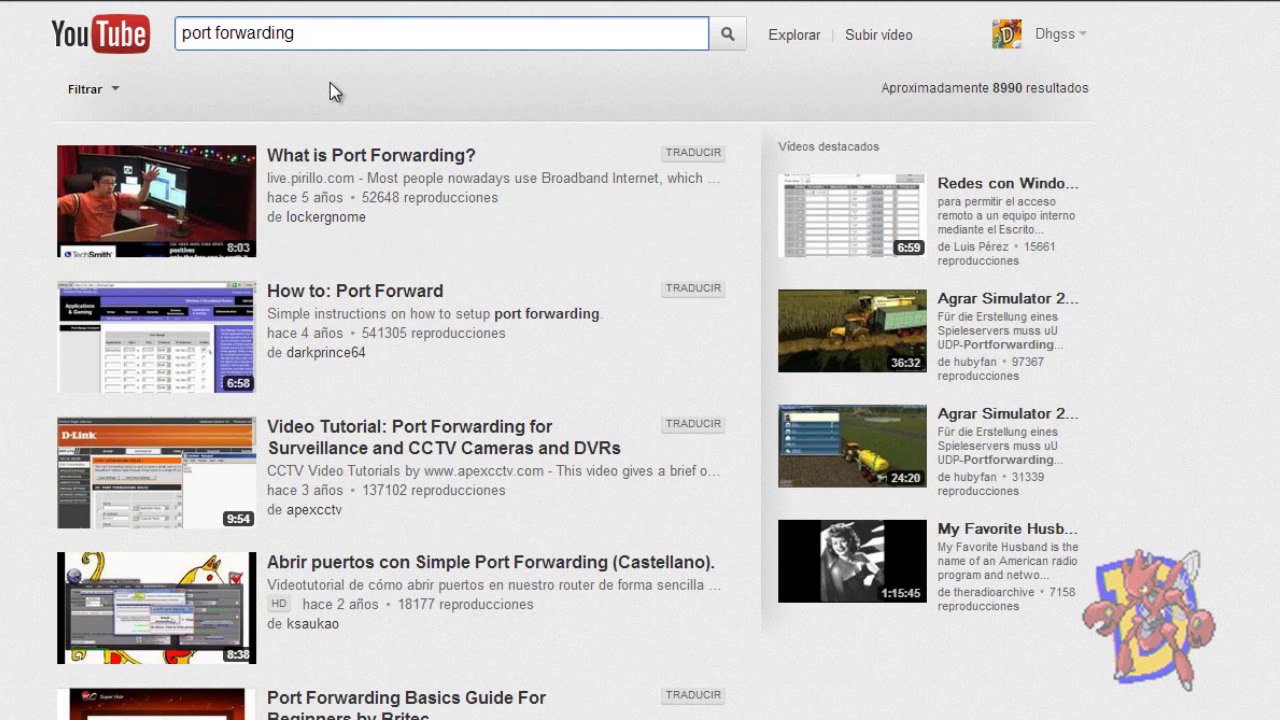
pyautogui.click(7, 192)
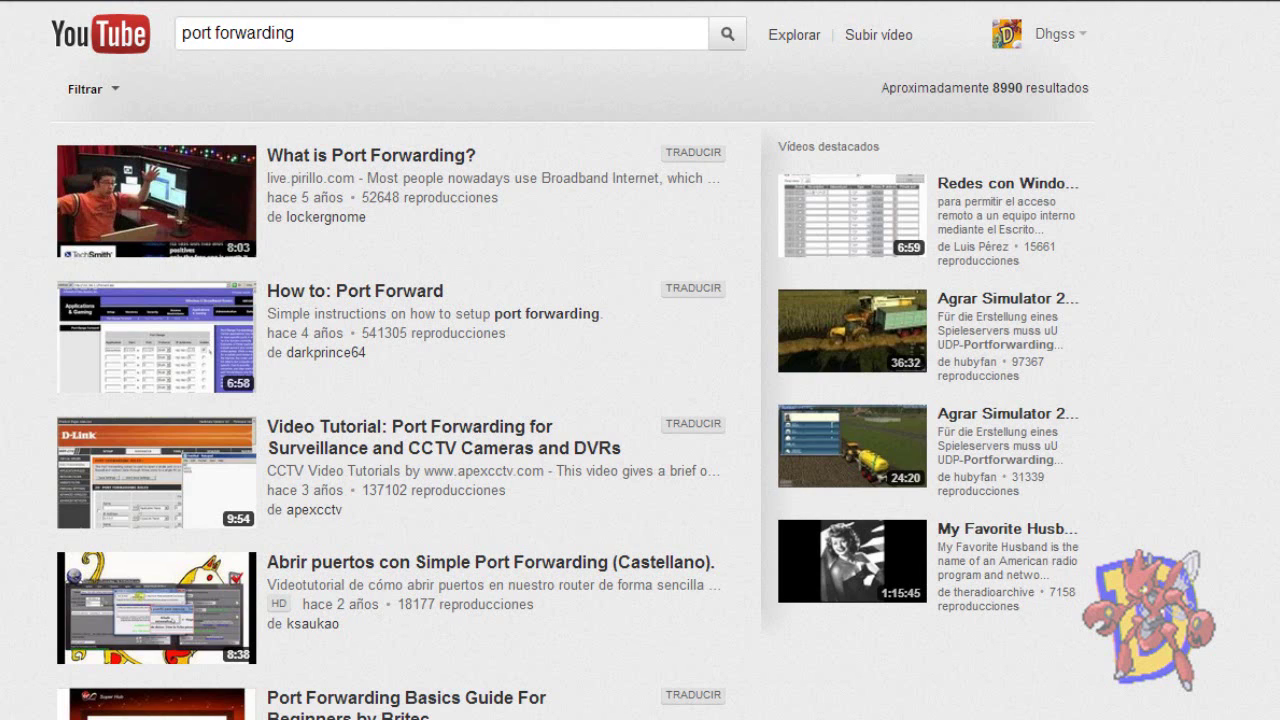
pyautogui.tripleClick(310, 49)
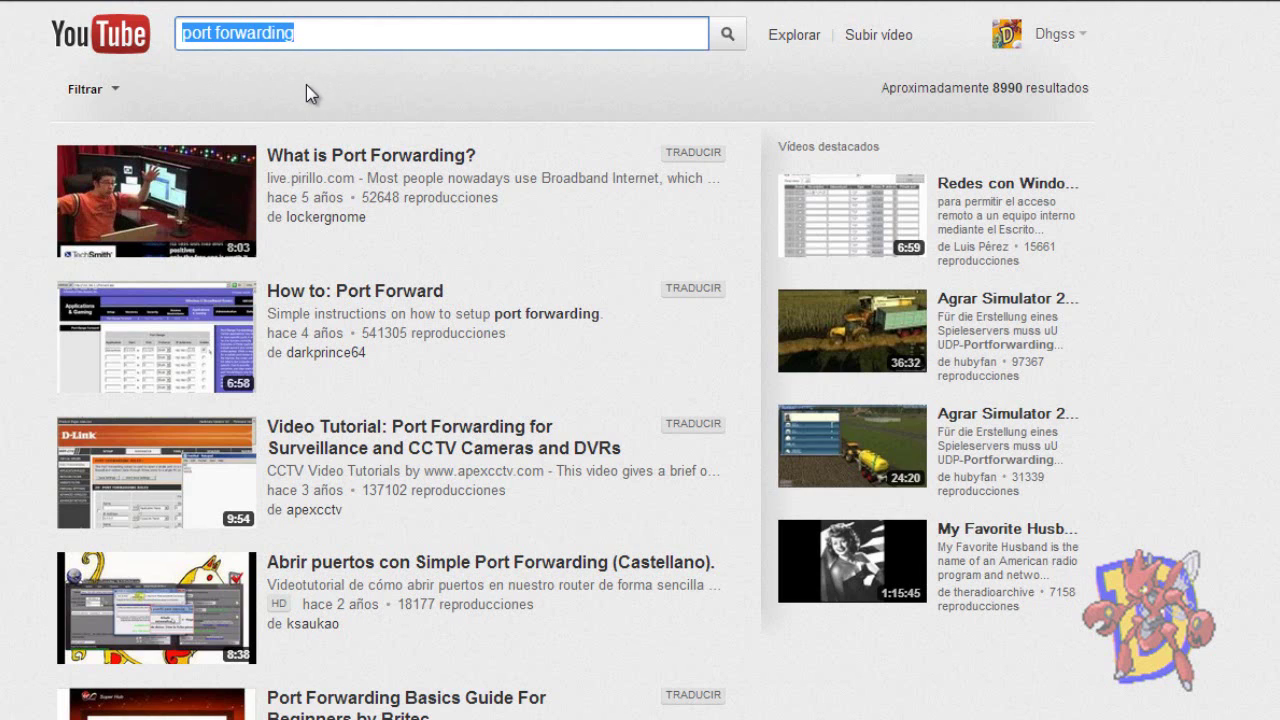
pyautogui.click(336, 43)
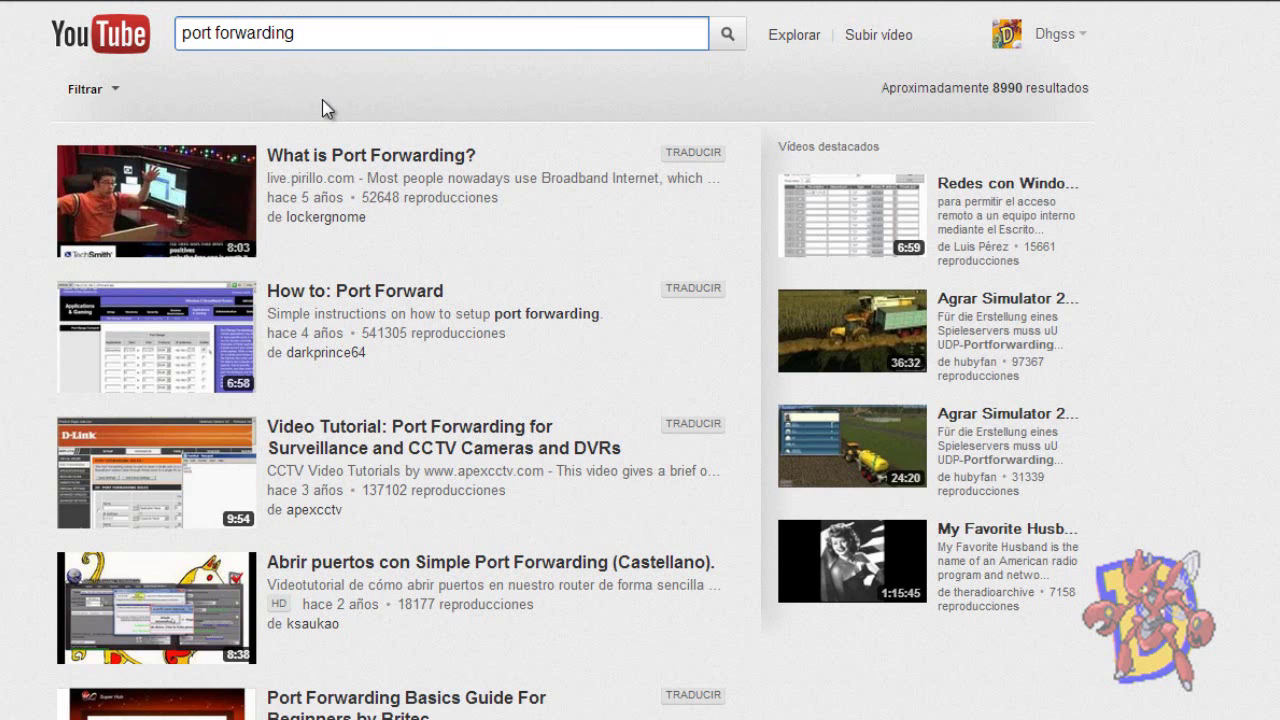
# Search the videos for "port forwarding smc"
pyautogui.click(310, 38)
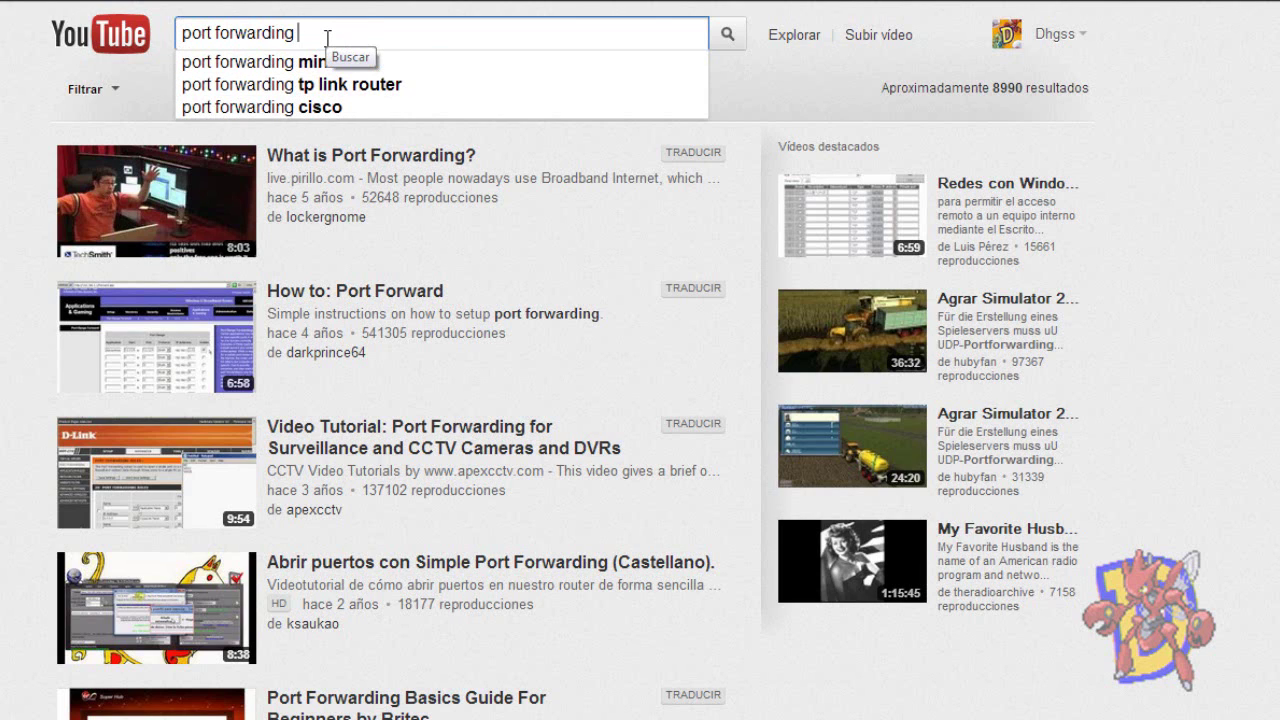
pyautogui.write('s')
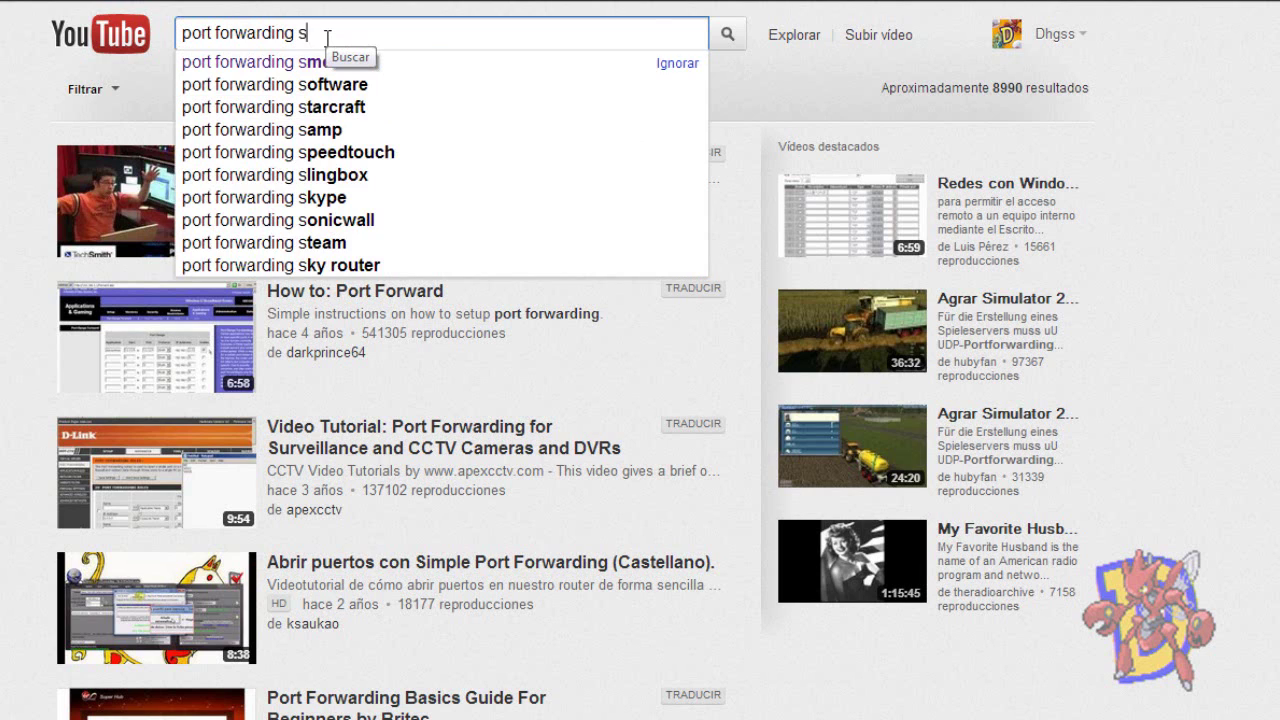
pyautogui.write('mo')
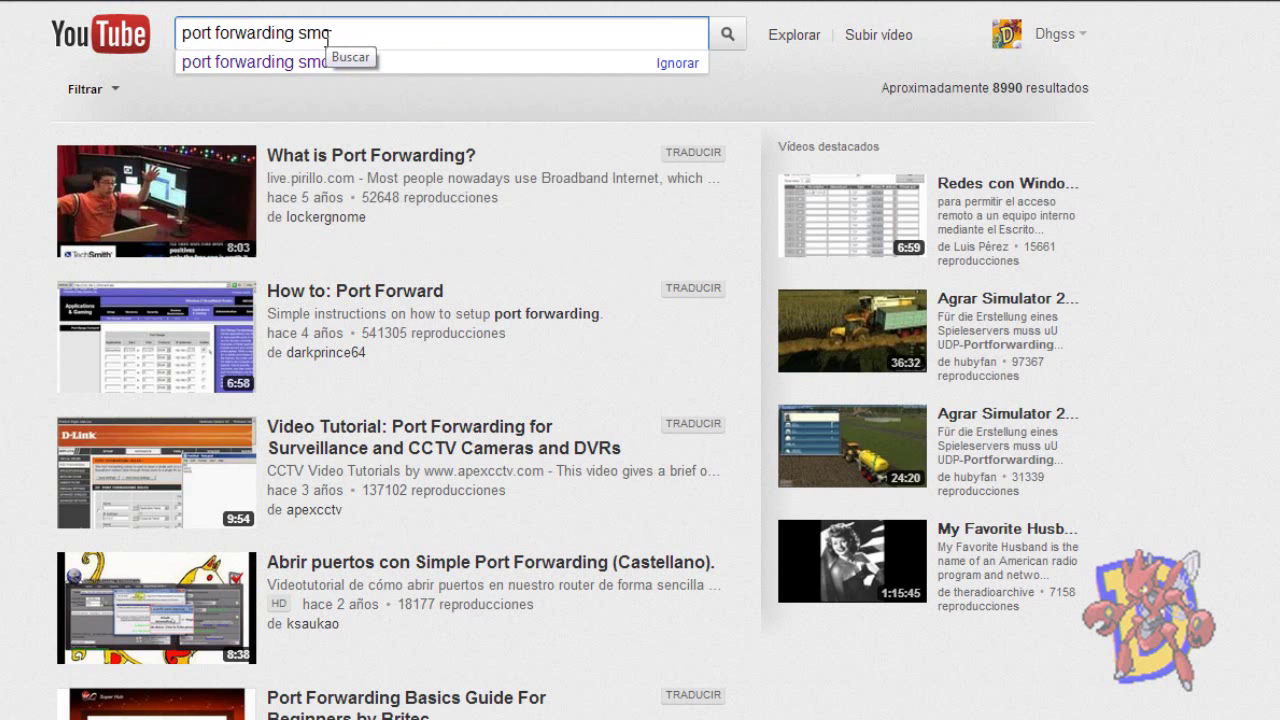
pyautogui.press('Return')
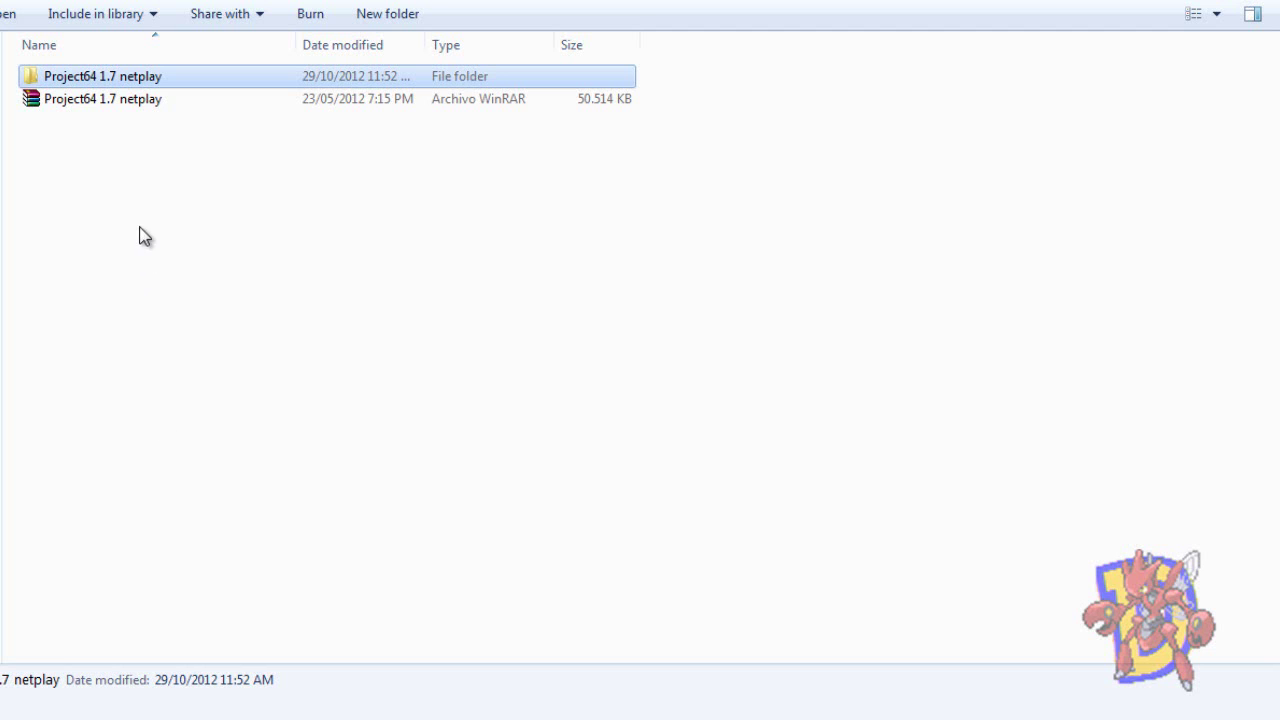
# Switch to the file manager and open the extracted Project64 1.7 netplay folder
pyautogui.click(101, 108)
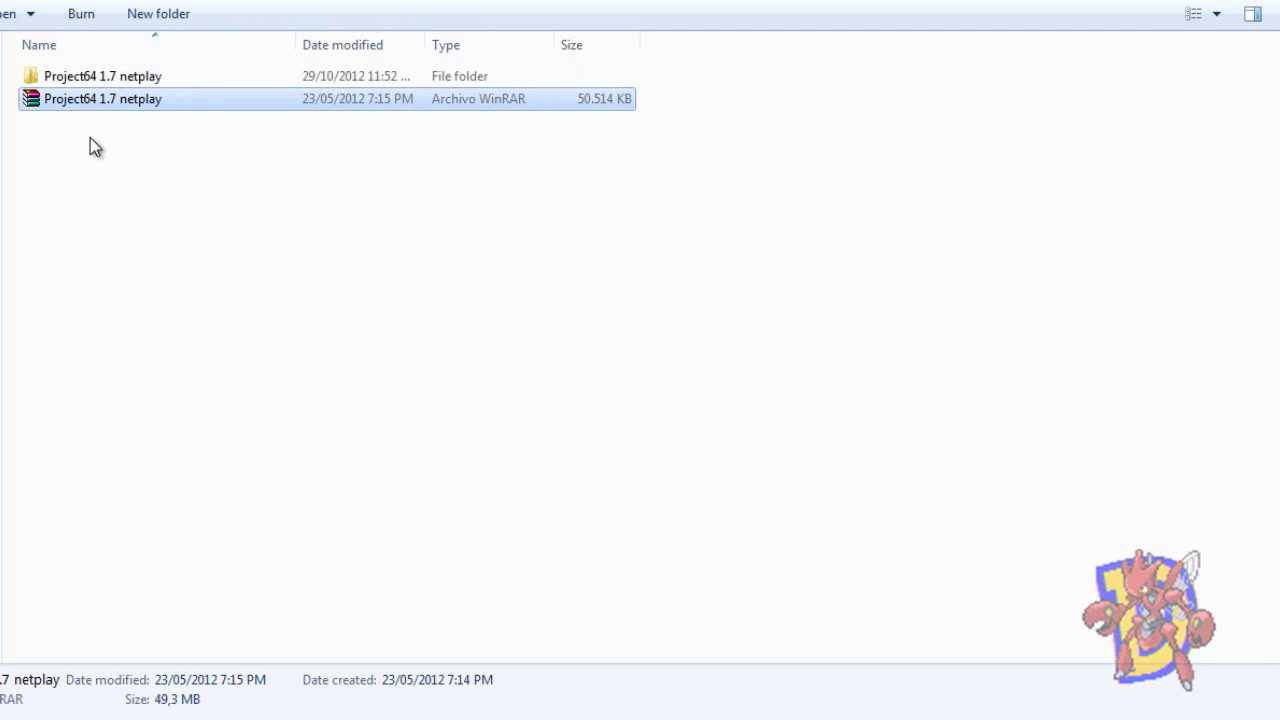
pyautogui.doubleClick(81, 80)
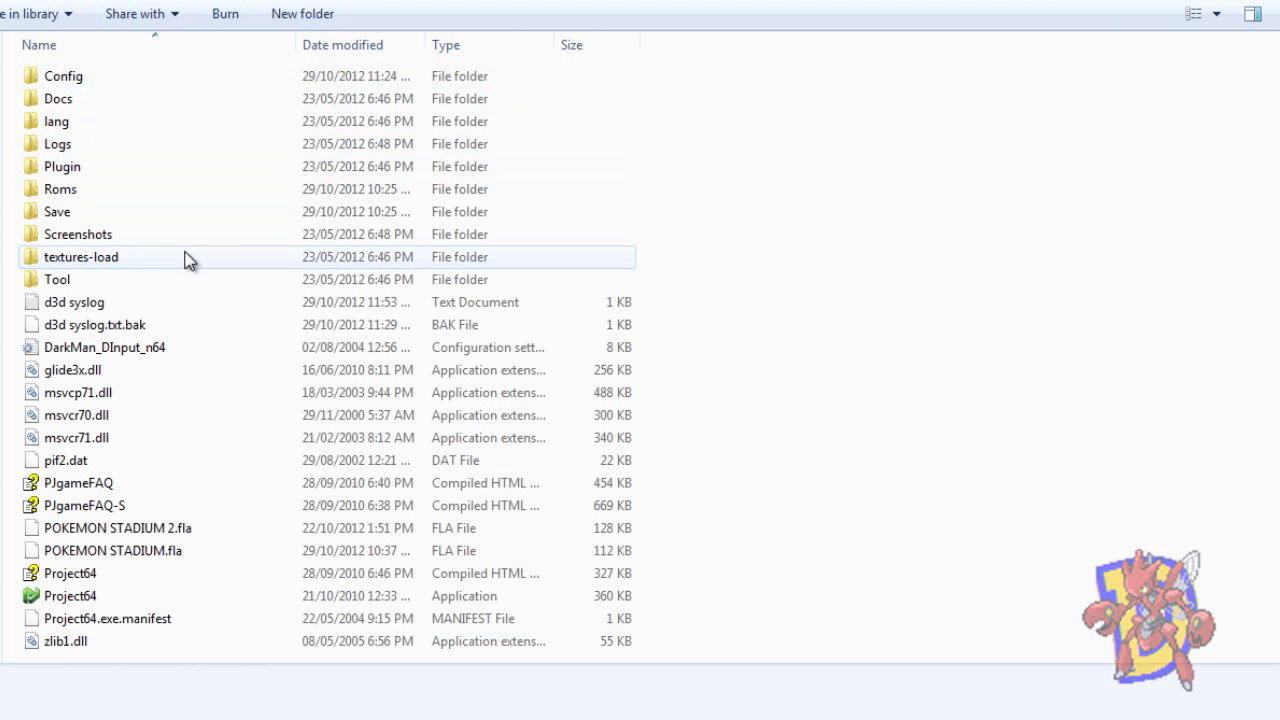
pyautogui.moveTo(115, 601)
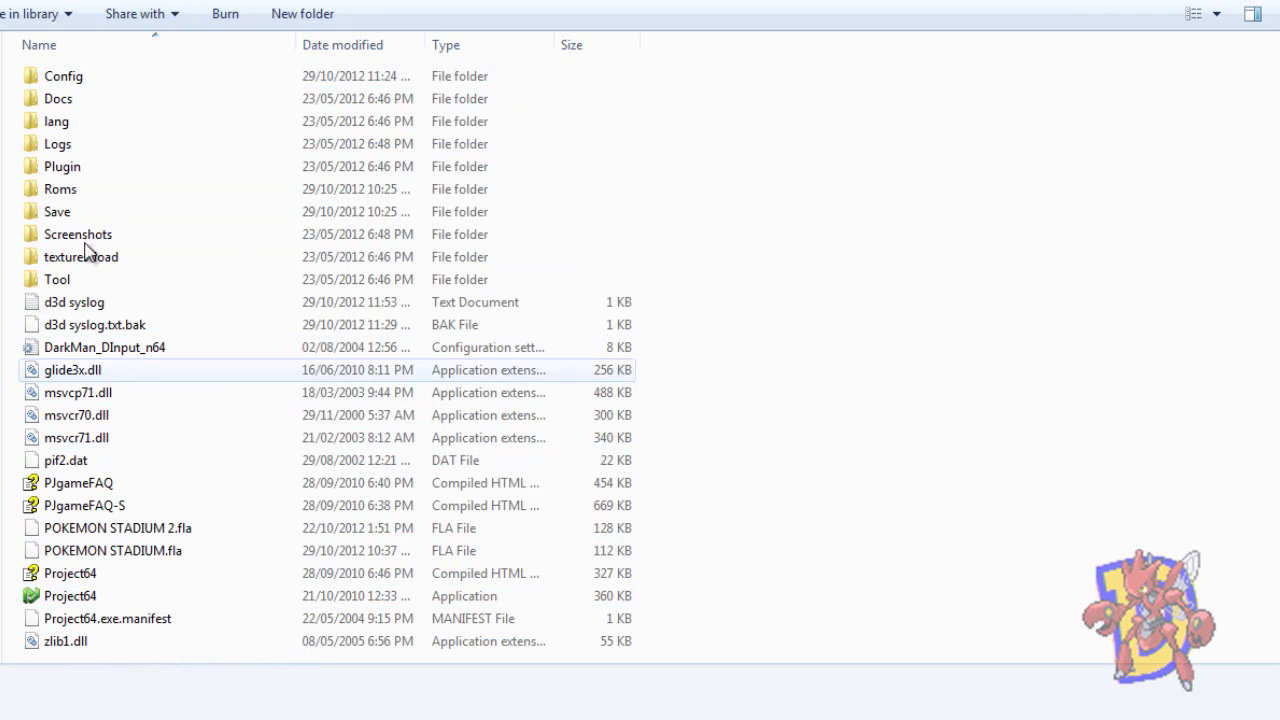
# Inspect the contents of the Roms and Save subfolders, returning to the emulator's main folder
pyautogui.doubleClick(88, 196)
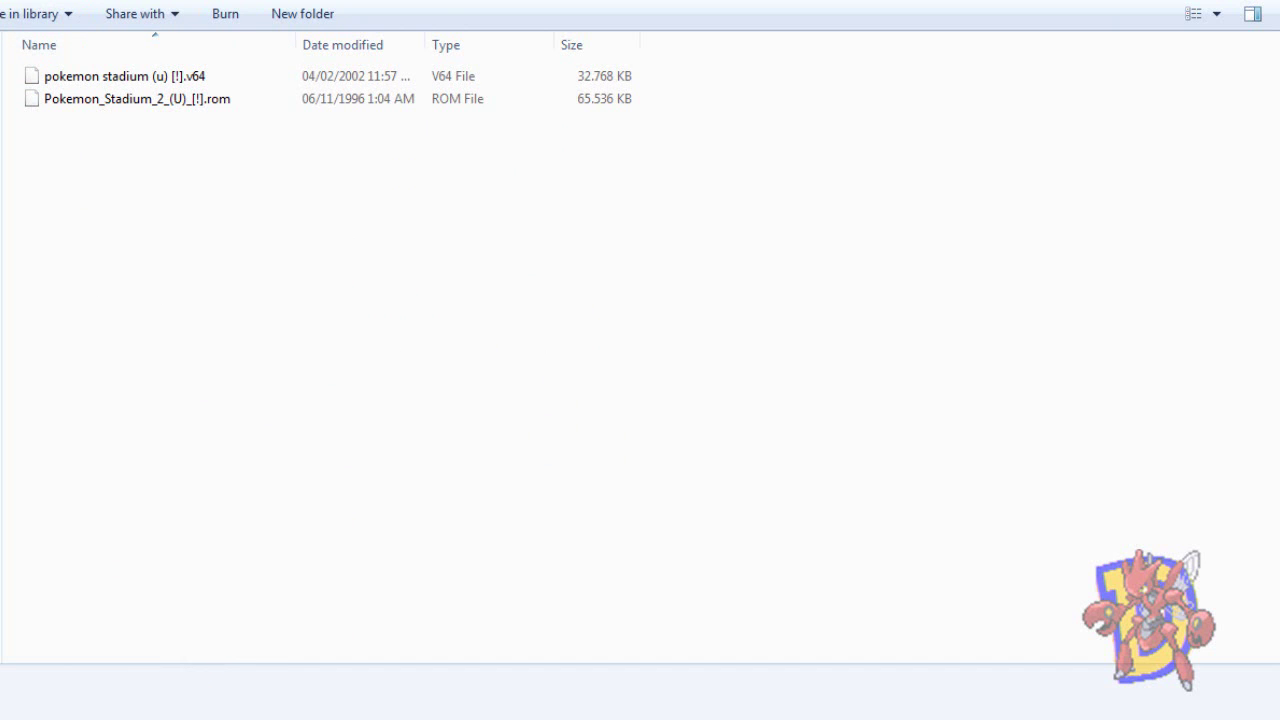
pyautogui.hotkey('alt', 'Left')
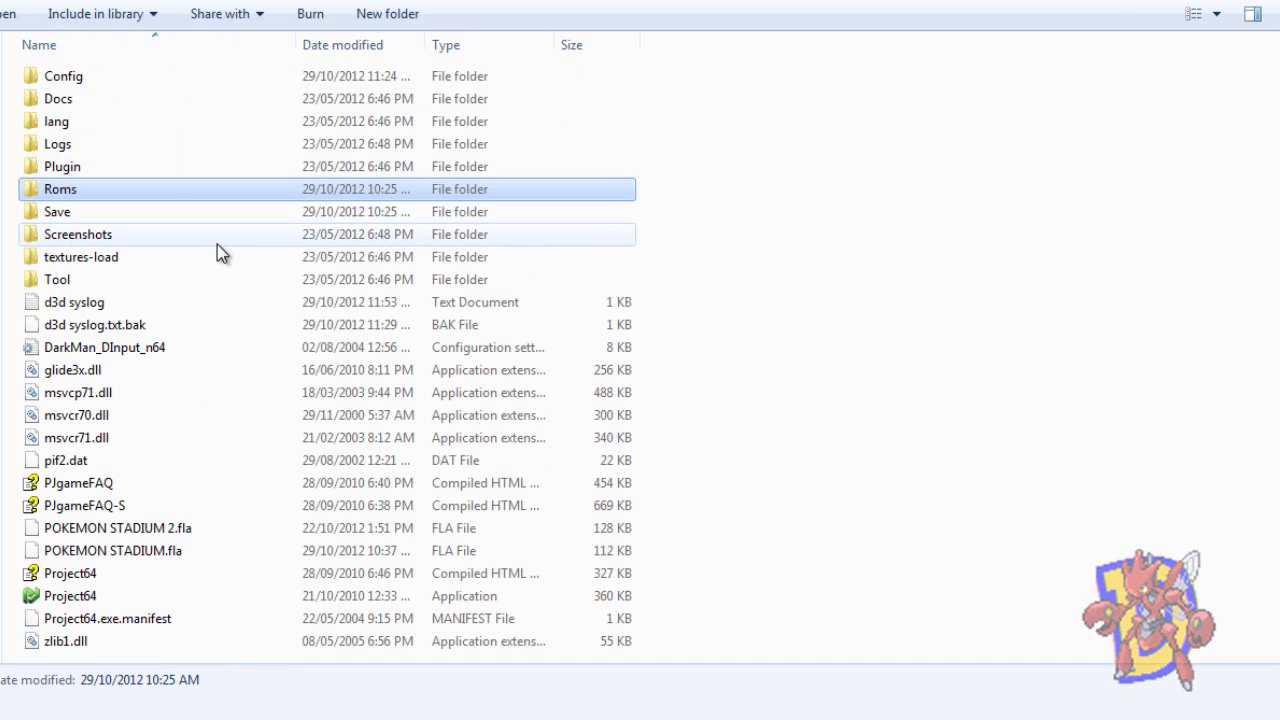
pyautogui.doubleClick(131, 218)
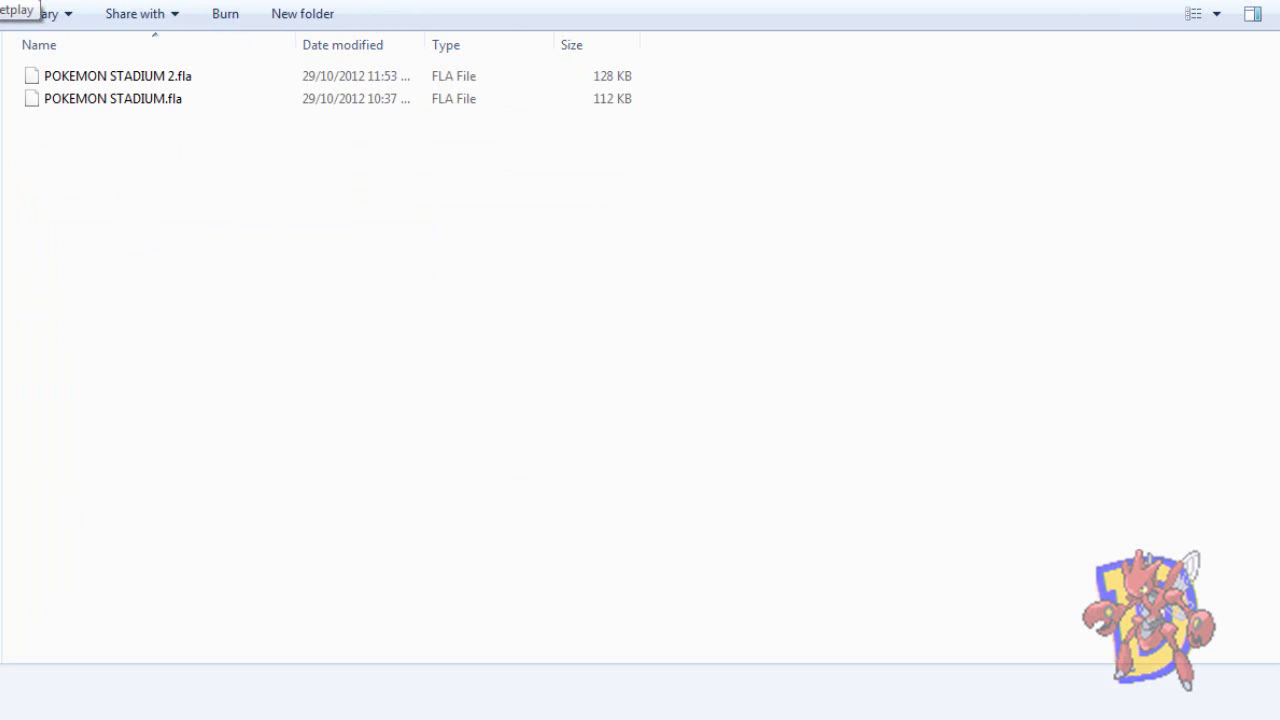
pyautogui.hotkey('alt', 'Left')
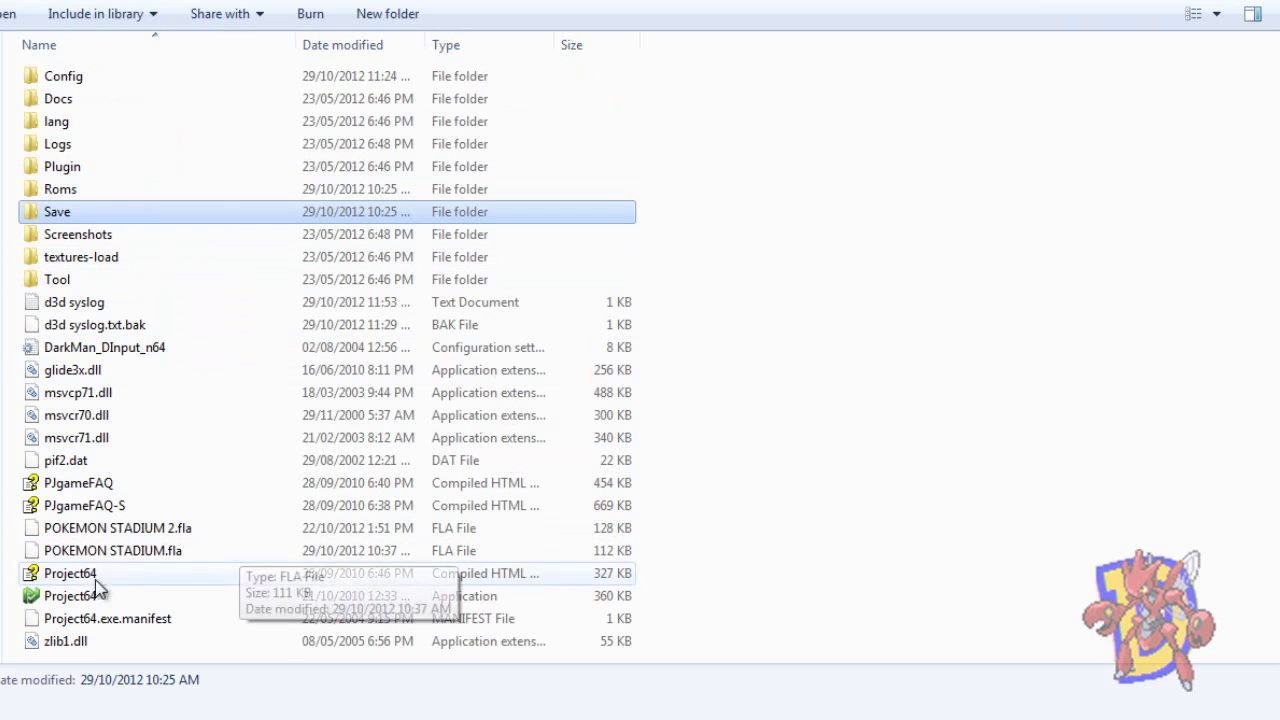
# Launch the Project64 application and enlarge its window to show more of the ROM list
pyautogui.doubleClick(84, 596)
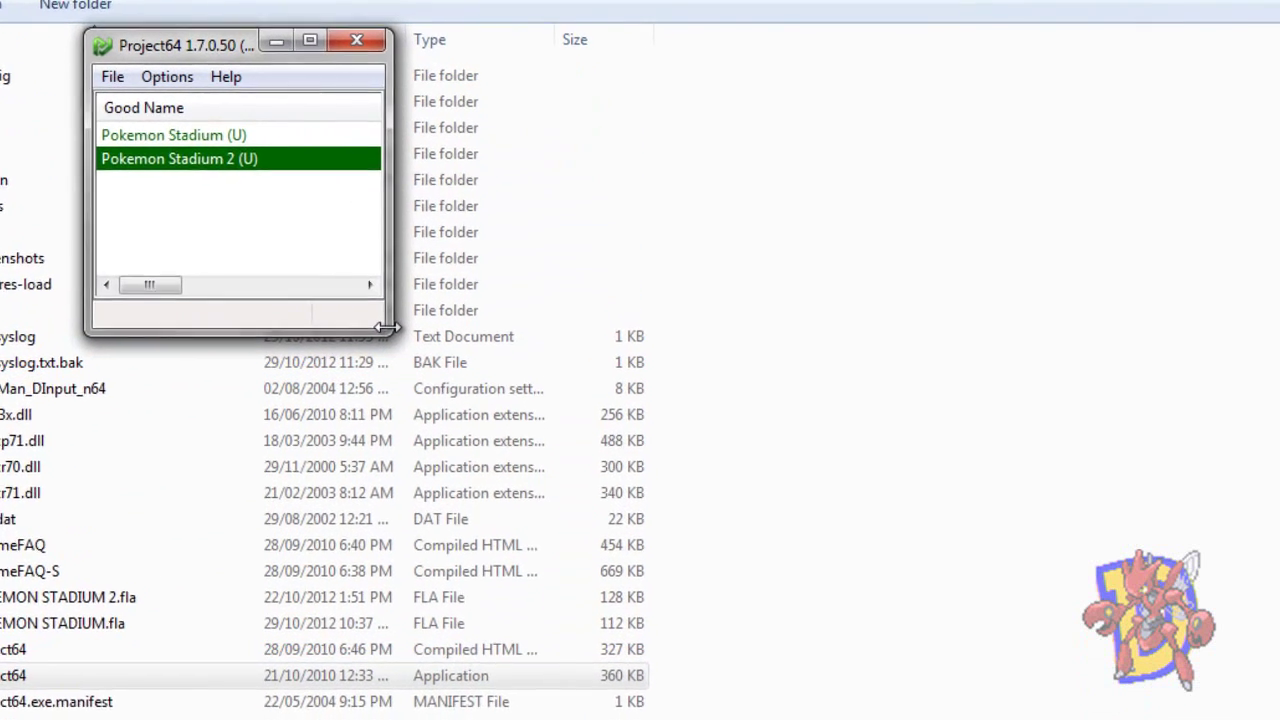
pyautogui.moveTo(388, 327); pyautogui.dragTo(528, 404)
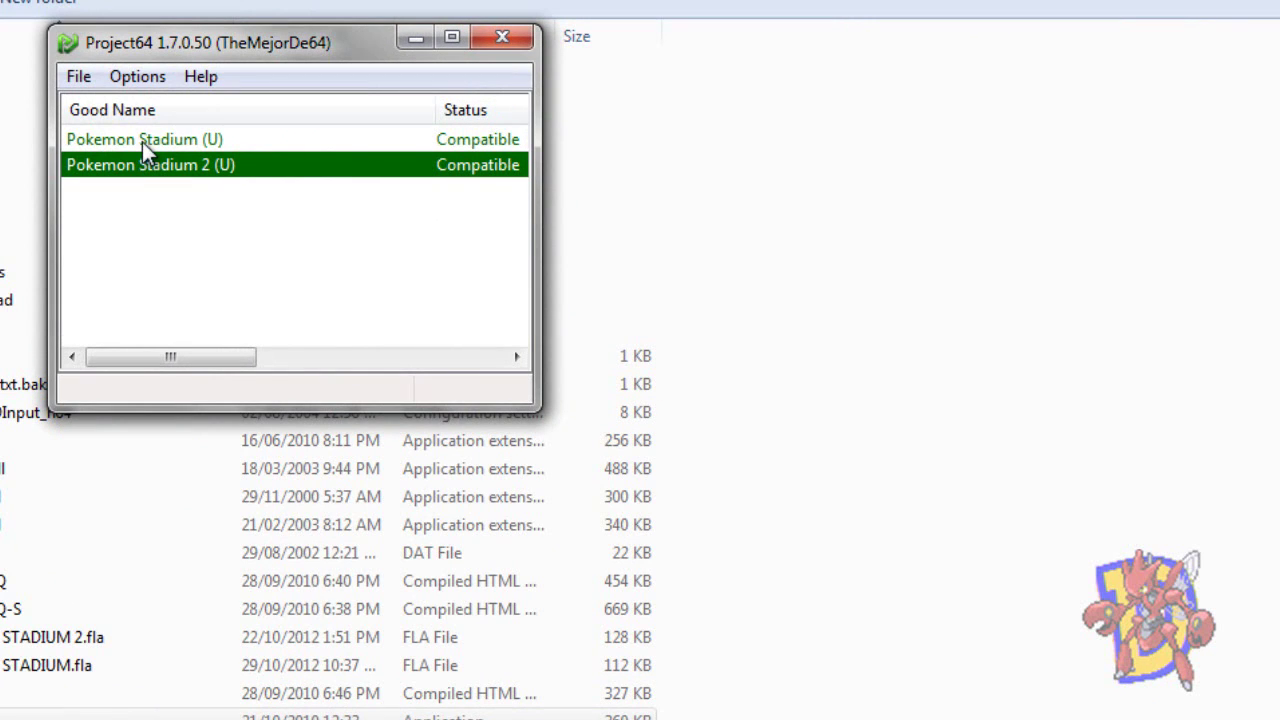
pyautogui.click(80, 80)
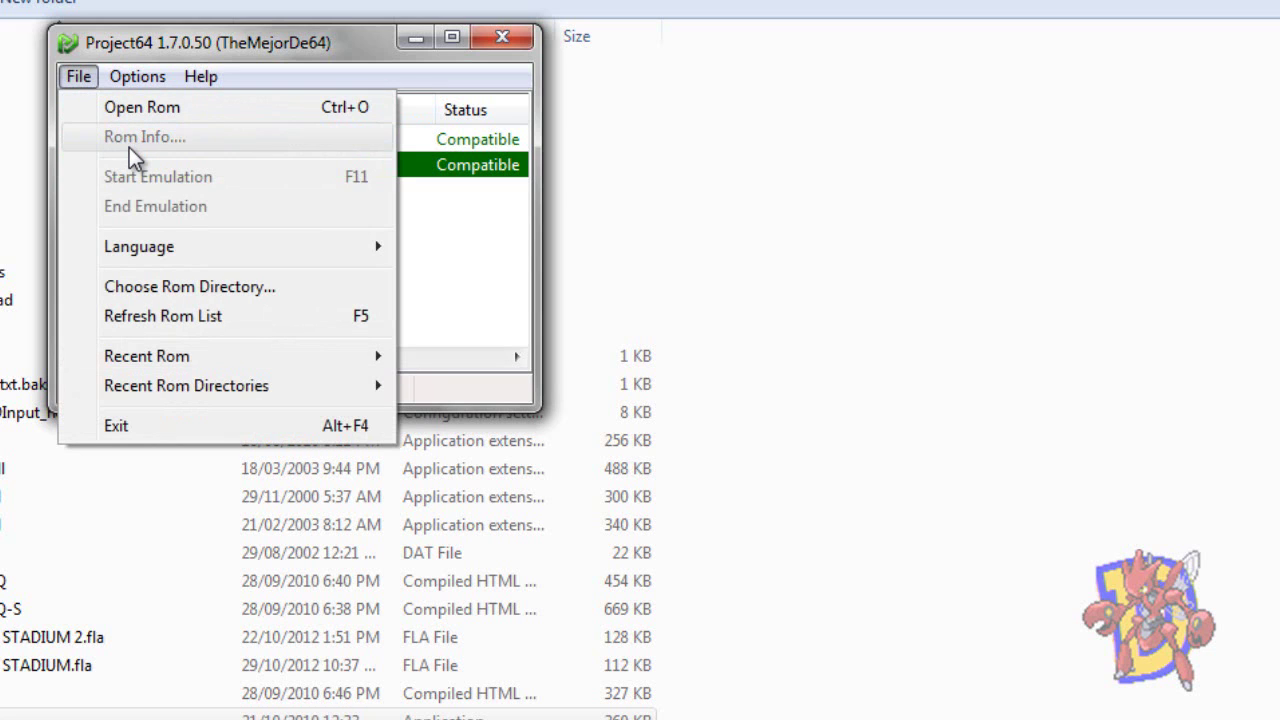
pyautogui.click(160, 290)
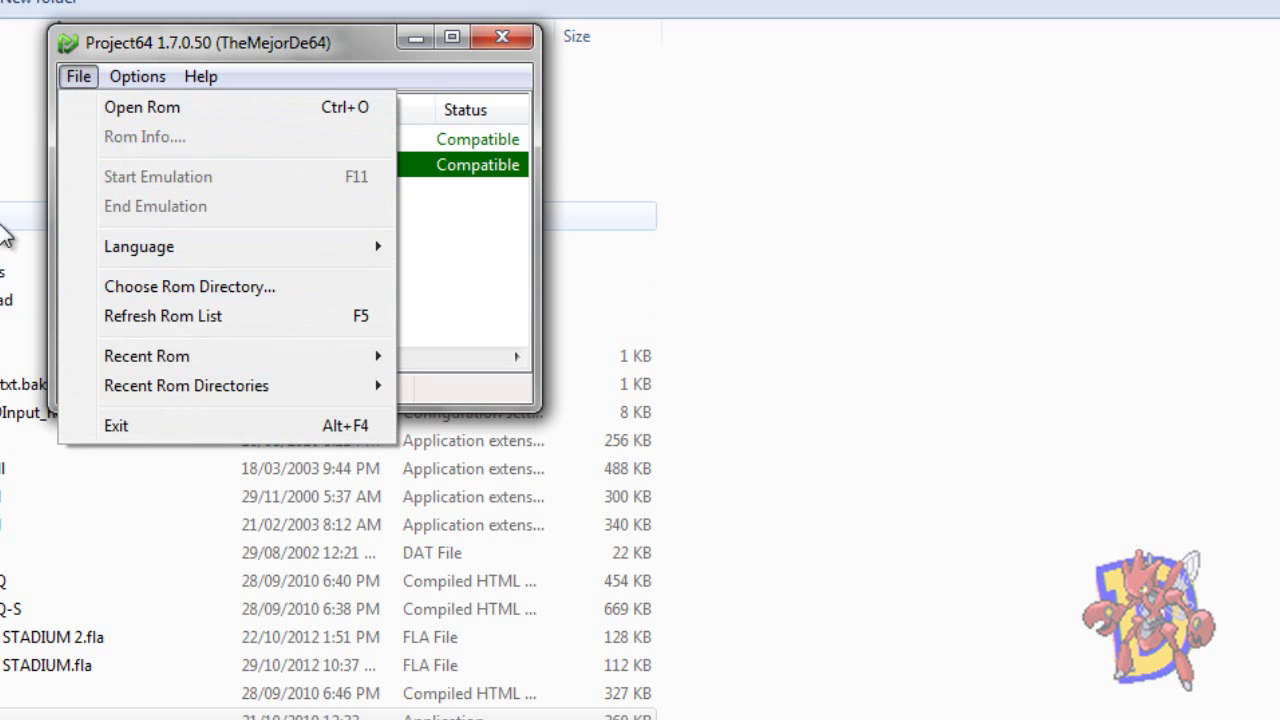
# Open the emulator settings and make sure "Pause emulation when window is not active?" is disabled
pyautogui.moveTo(126, 76)
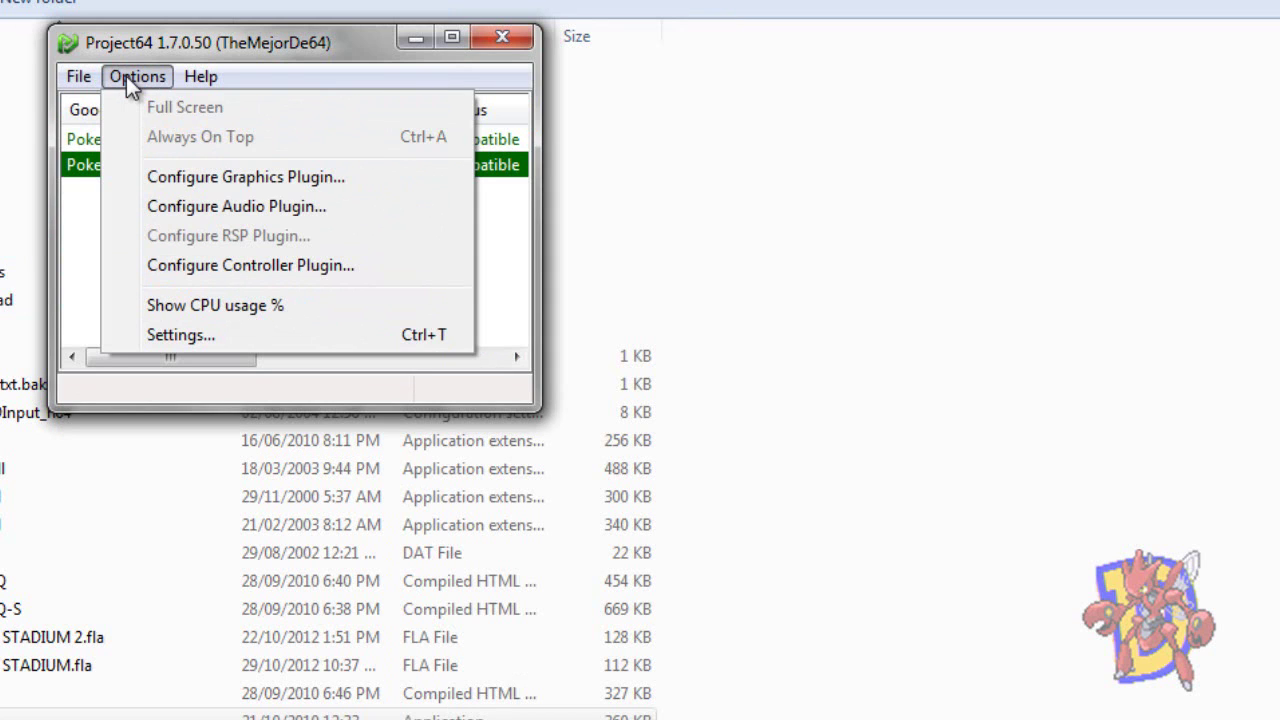
pyautogui.click(206, 336)
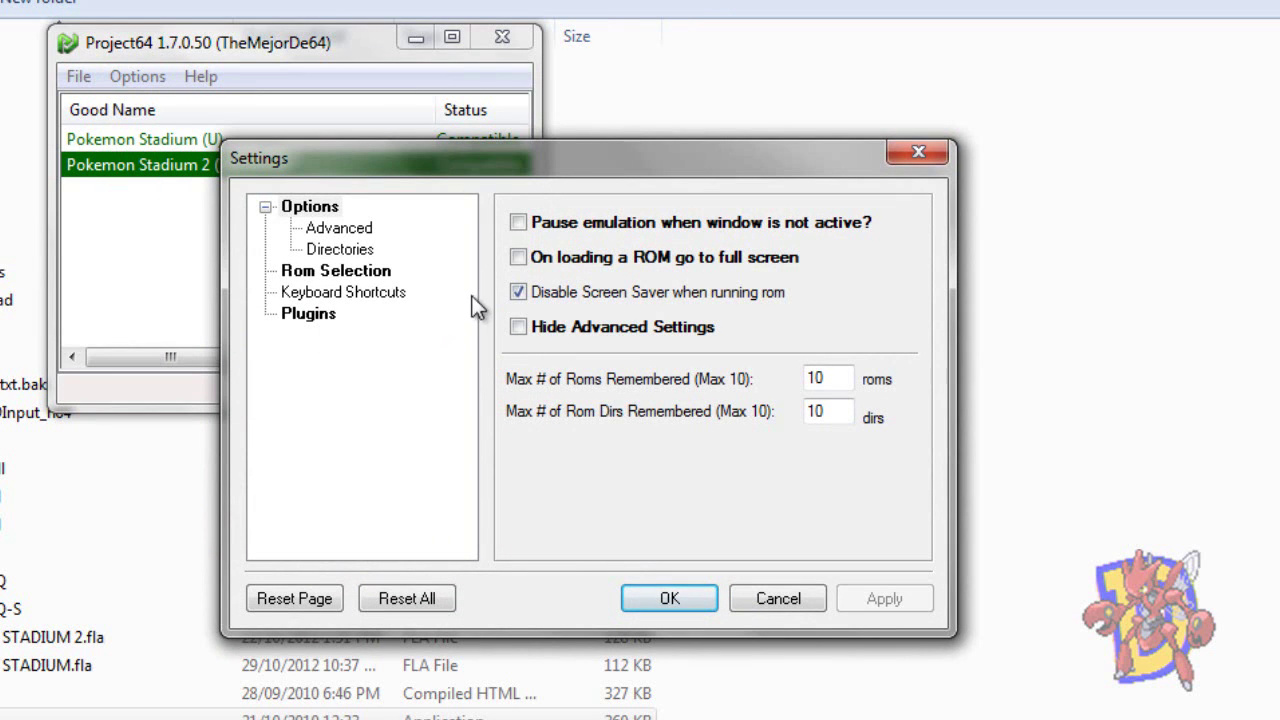
pyautogui.click(519, 224)
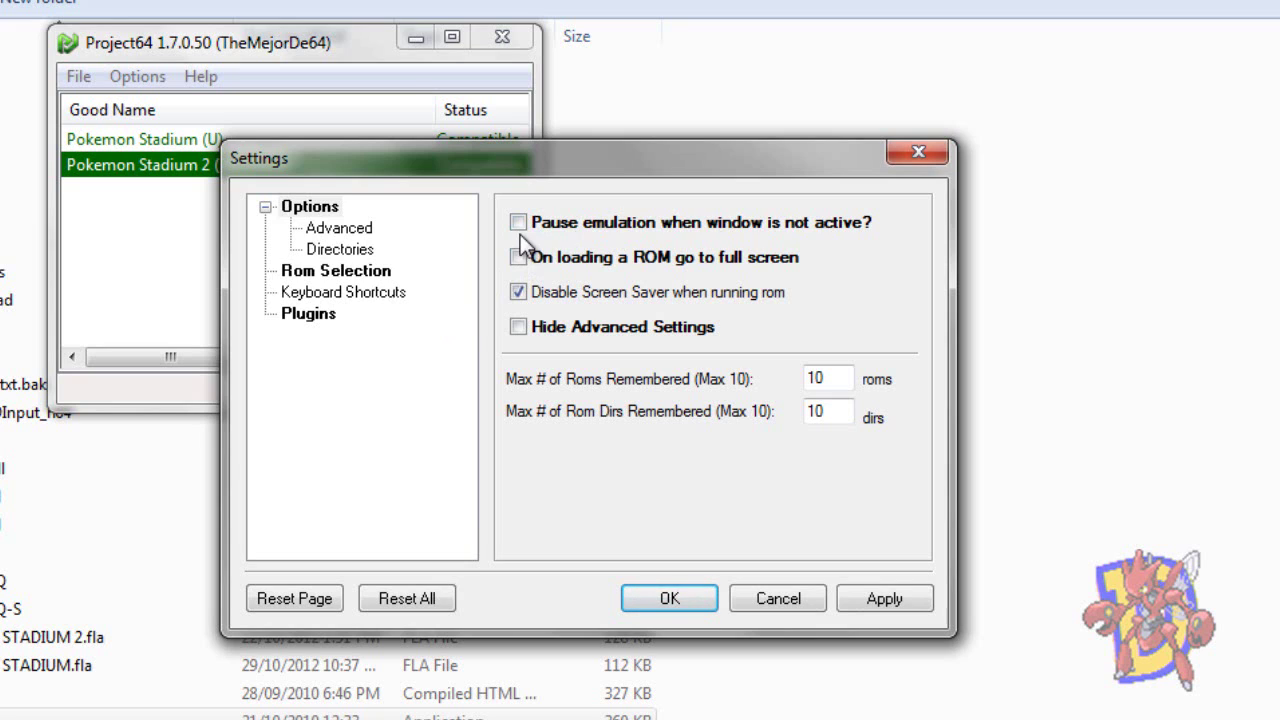
# In the plugin settings, keep Jabo's Direct3D8 1.7.0.57-ver5 for video and select Jabo's DirectSound 1.7.0.7 for audio
pyautogui.click(348, 266)
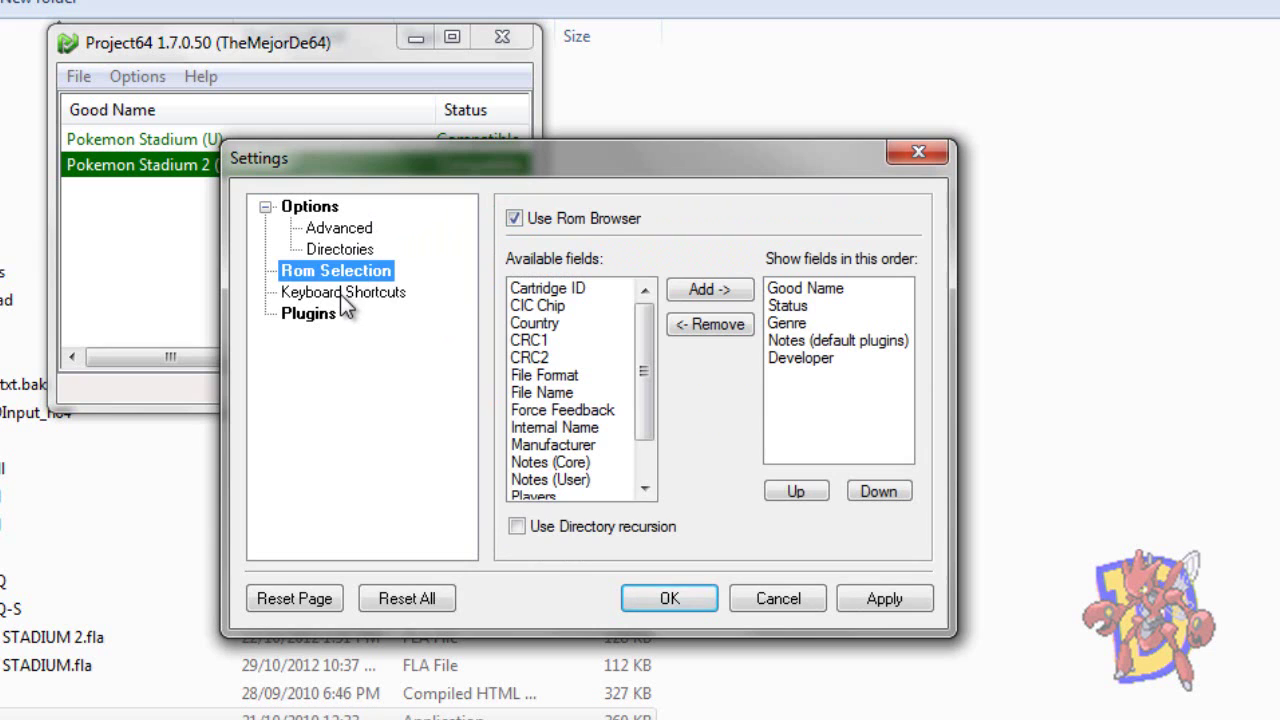
pyautogui.click(341, 295)
pyautogui.click(330, 318)
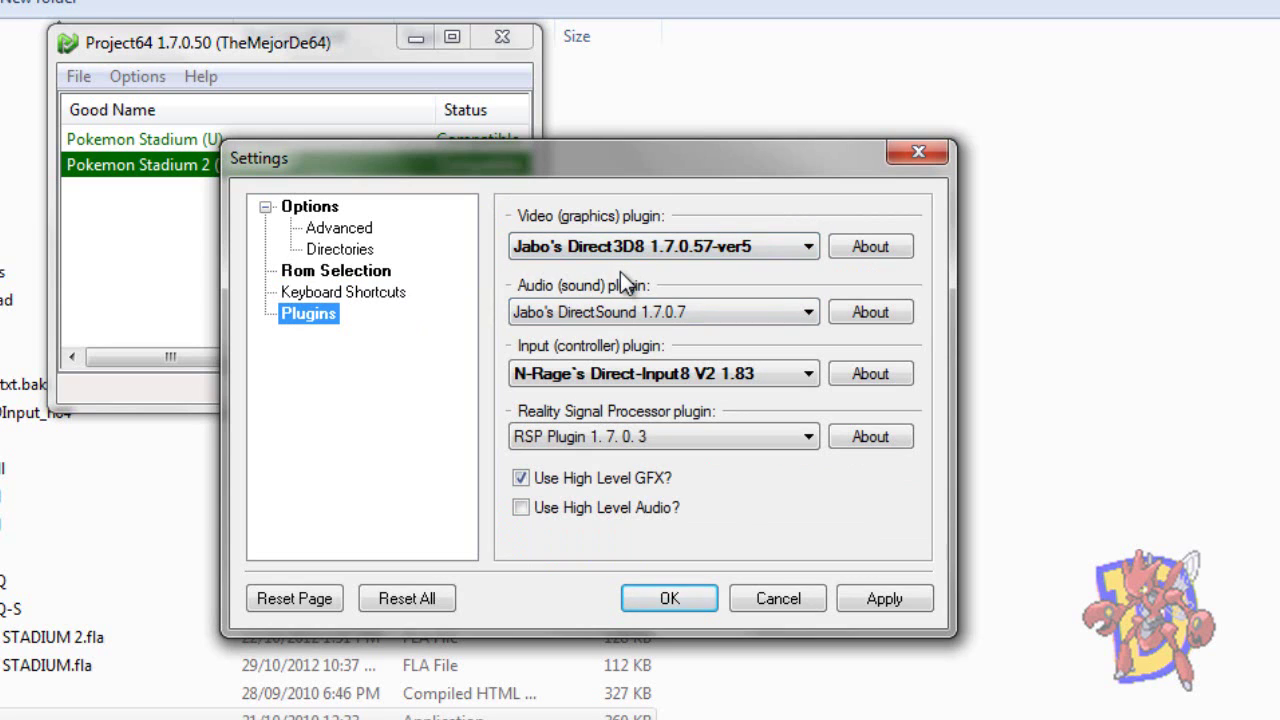
pyautogui.click(639, 250)
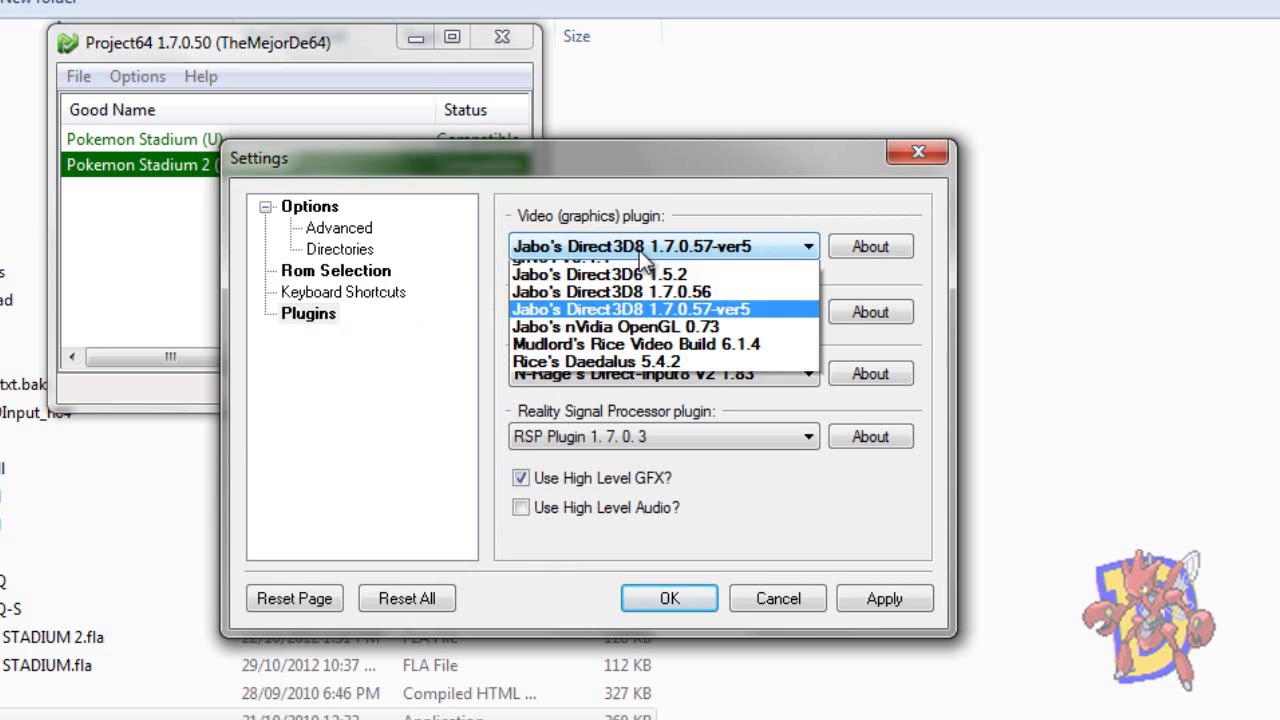
pyautogui.click(639, 250)
pyautogui.click(635, 305)
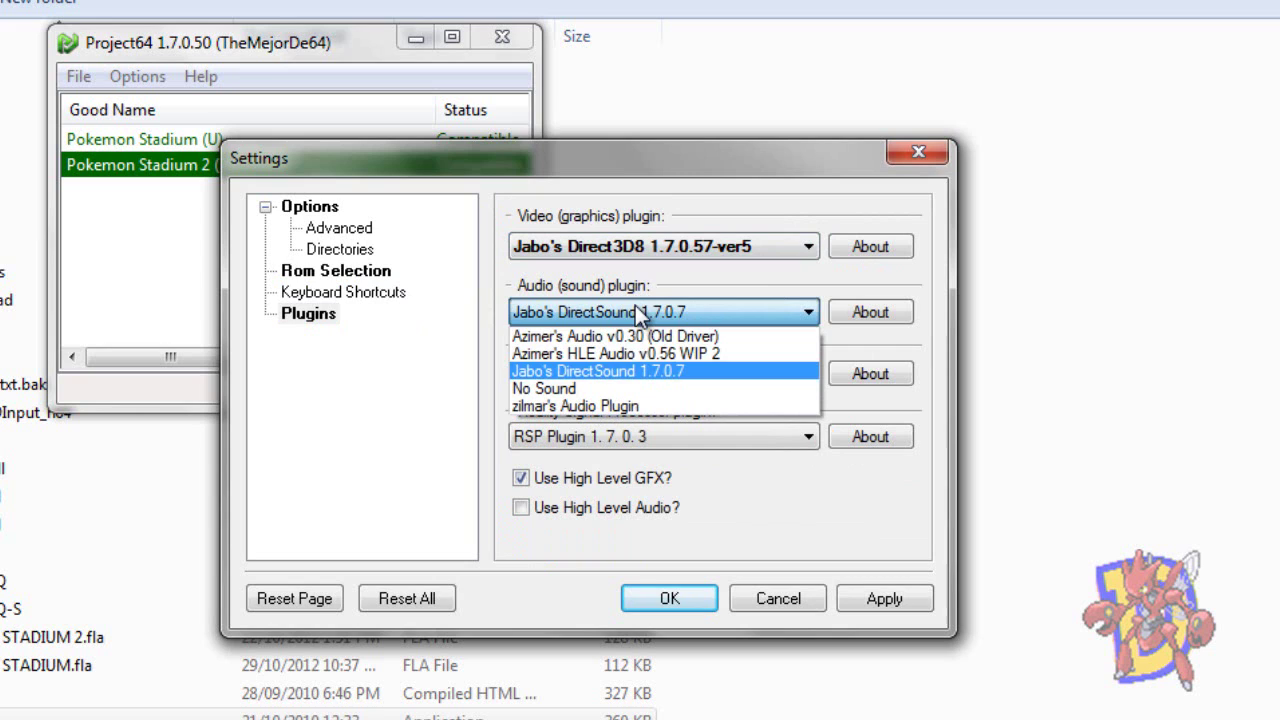
pyautogui.click(620, 370)
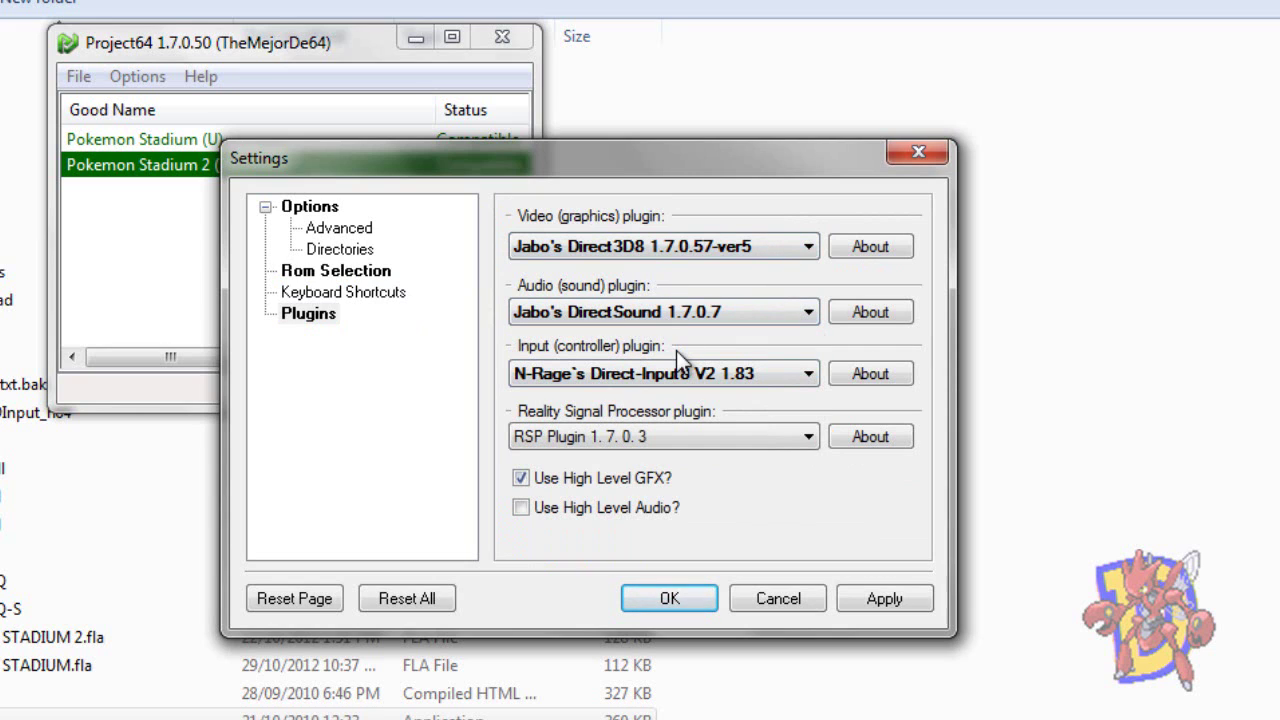
# Set the input (controller) plugin to AQZ NetPlay v0.20, then apply and close the settings
pyautogui.click(668, 376)
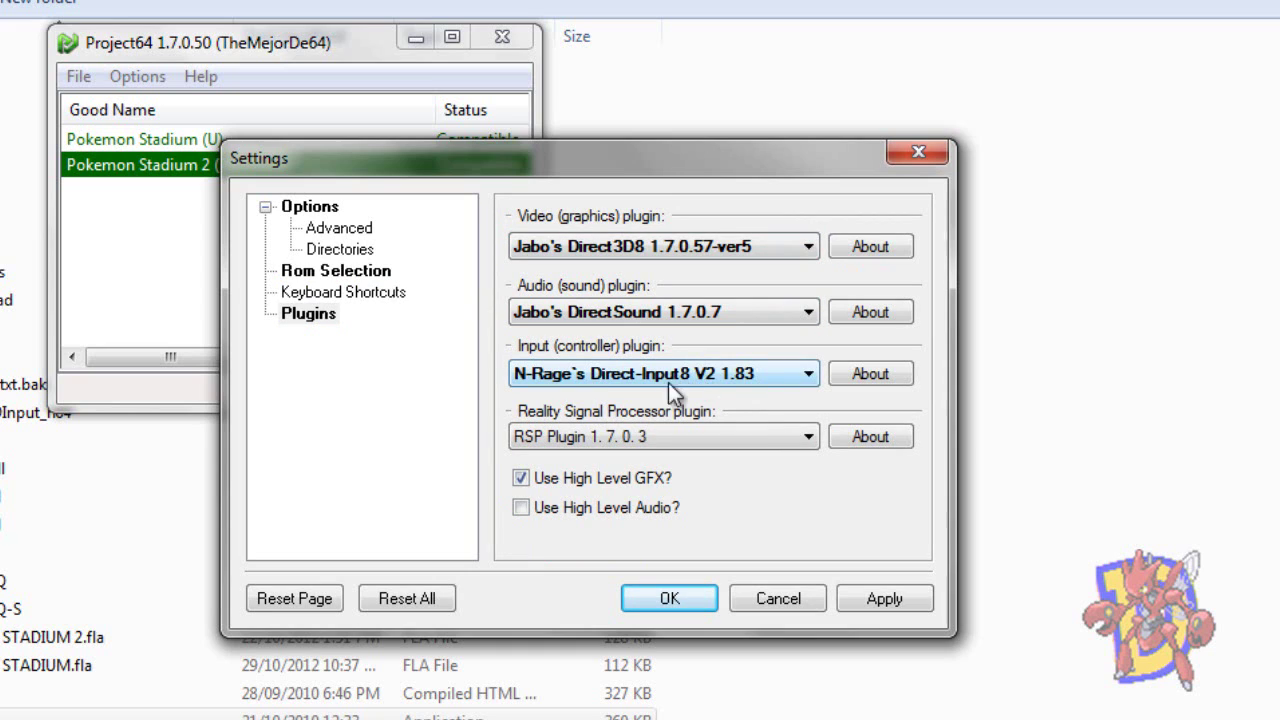
pyautogui.click(613, 375)
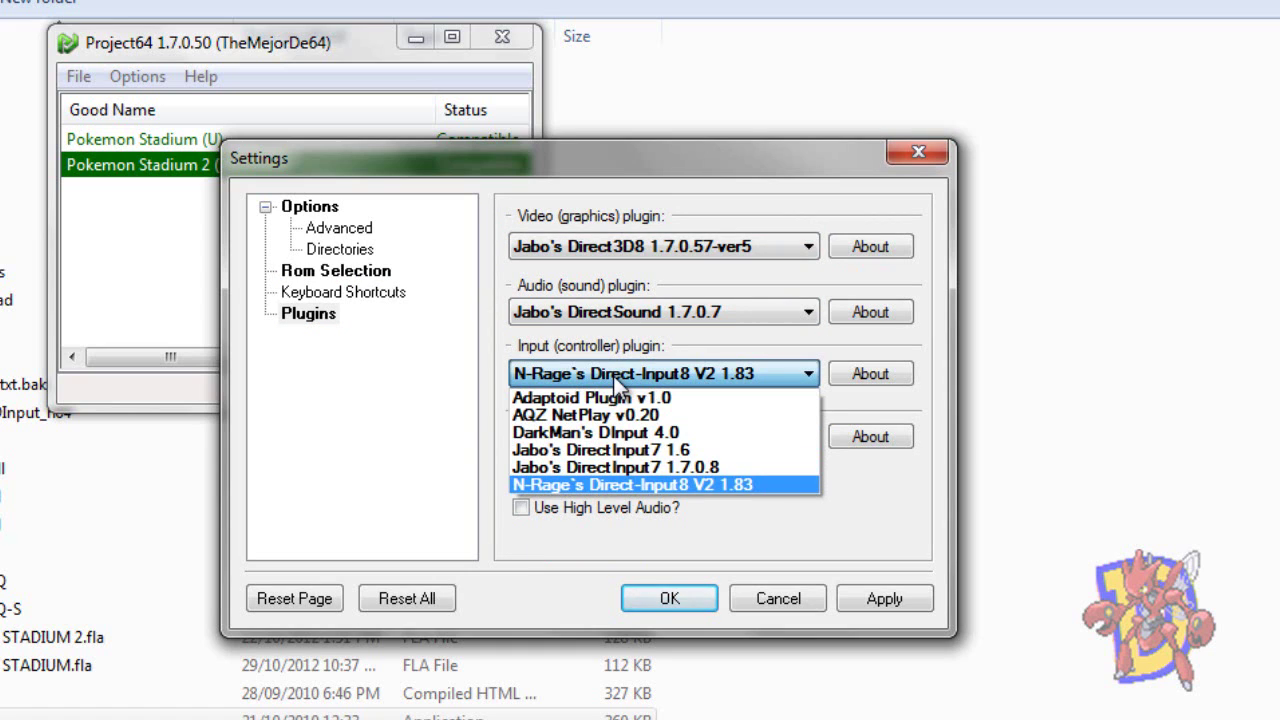
pyautogui.click(548, 417)
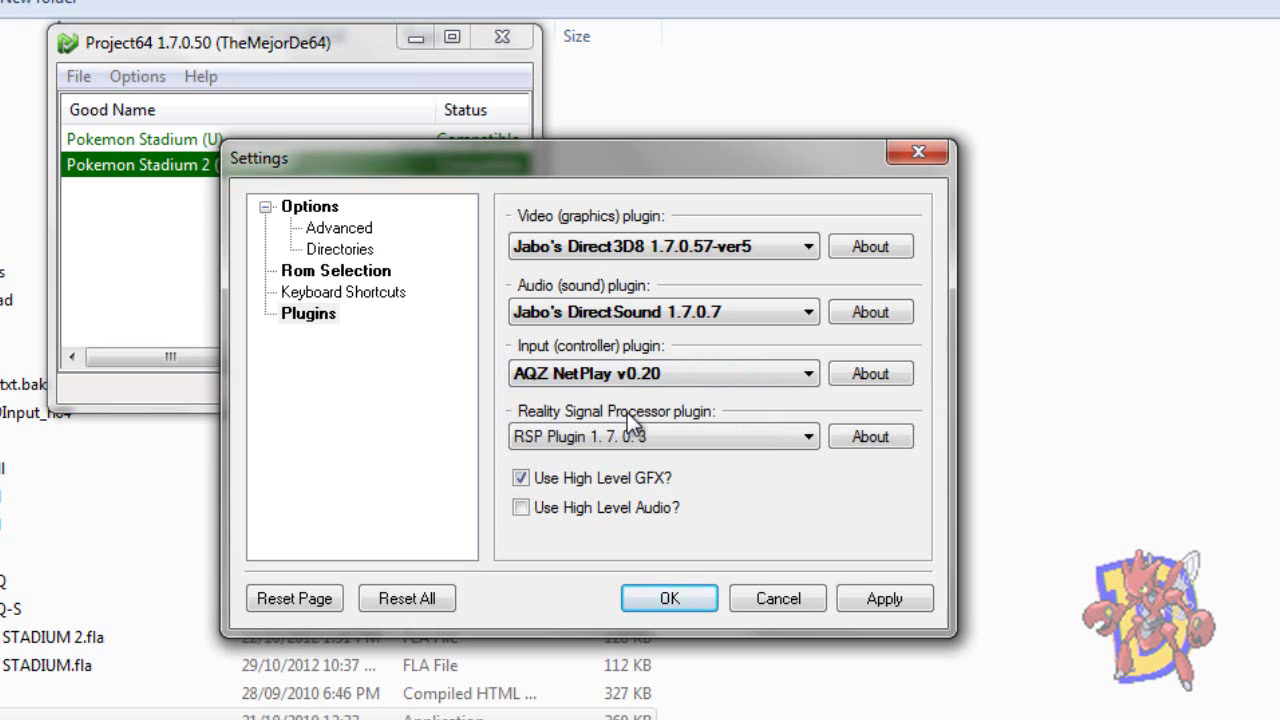
pyautogui.click(874, 604)
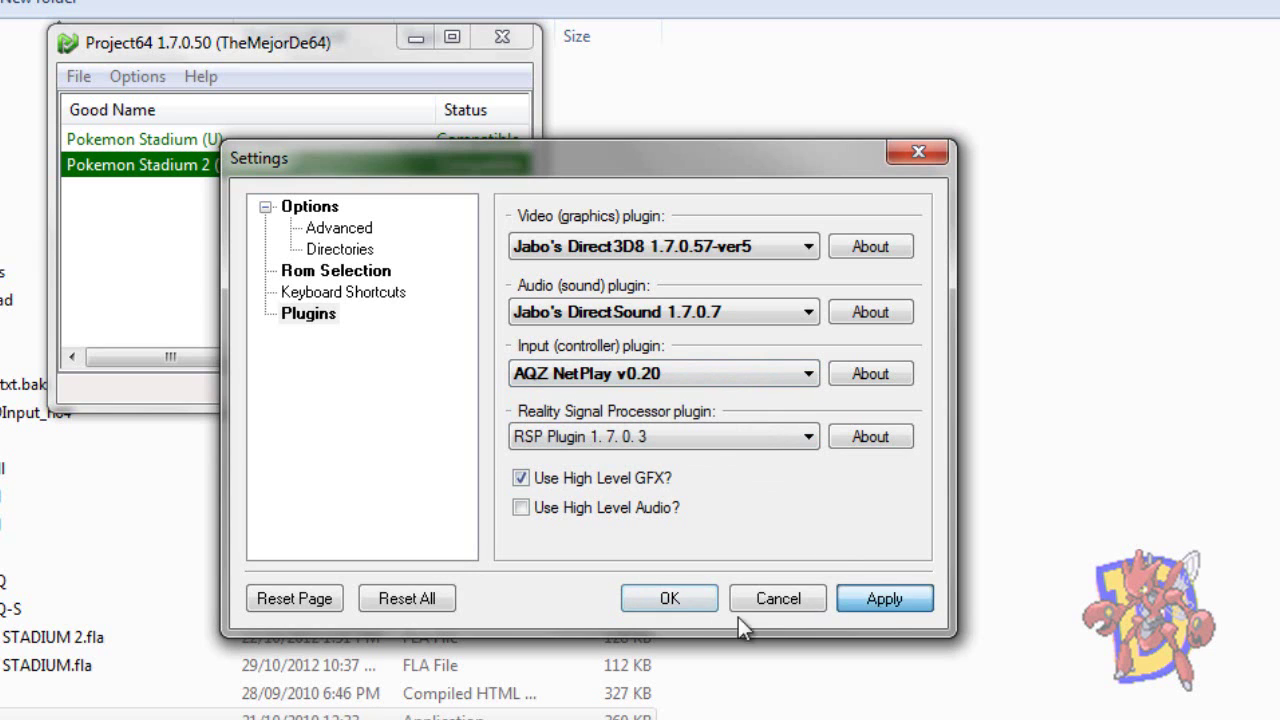
pyautogui.click(670, 598)
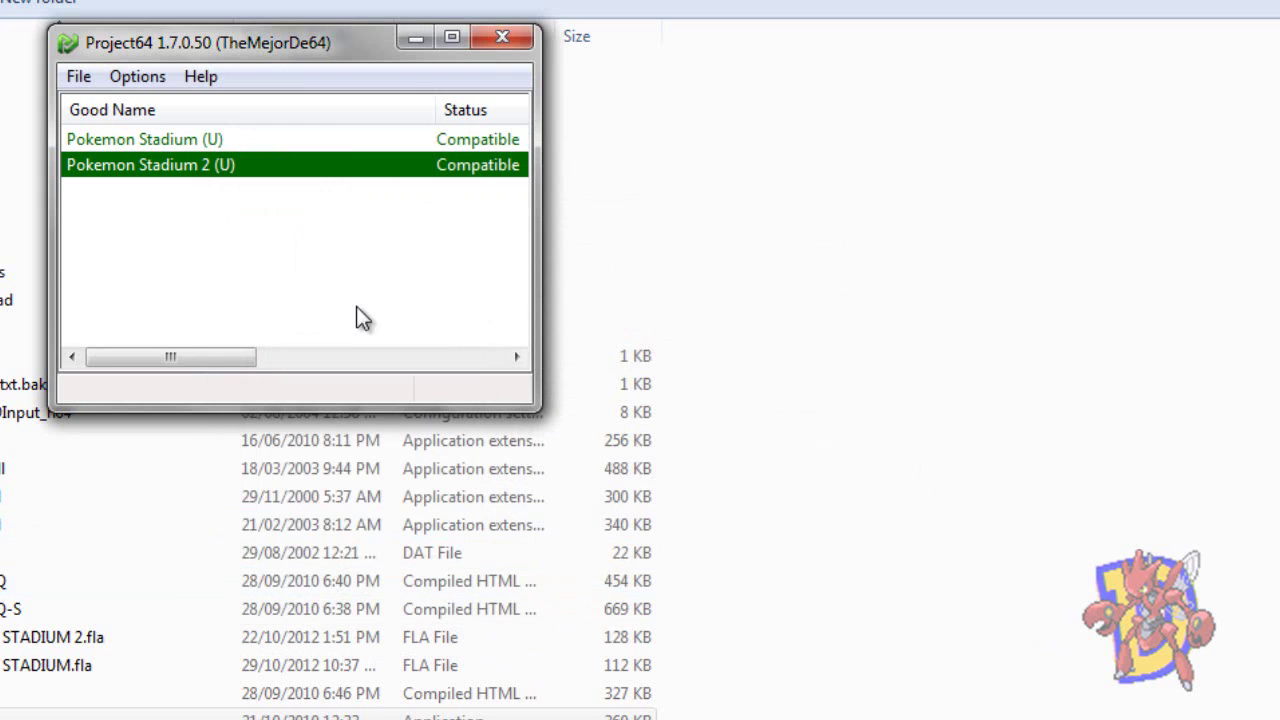
# Open the AQZ NetPlay controller configuration, keep Jabo's DirectInput7 1.6 as the input plugin, and open its input mapping
pyautogui.click(130, 80)
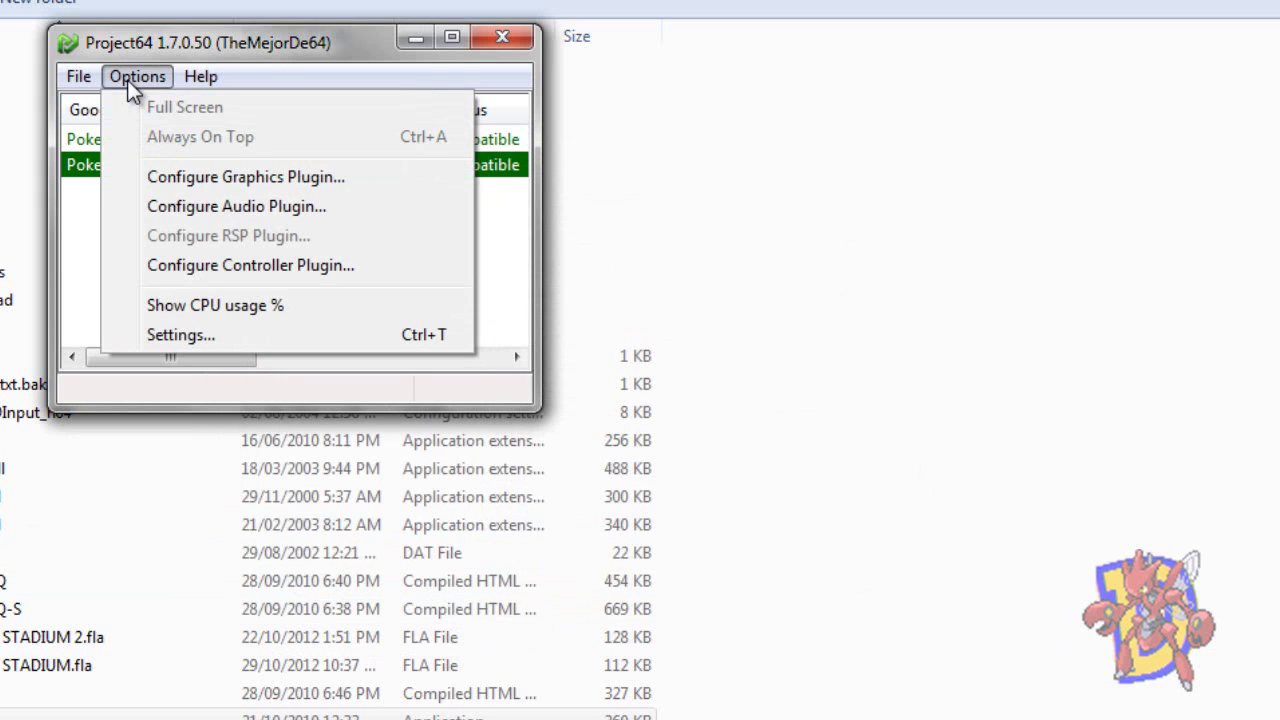
pyautogui.click(212, 264)
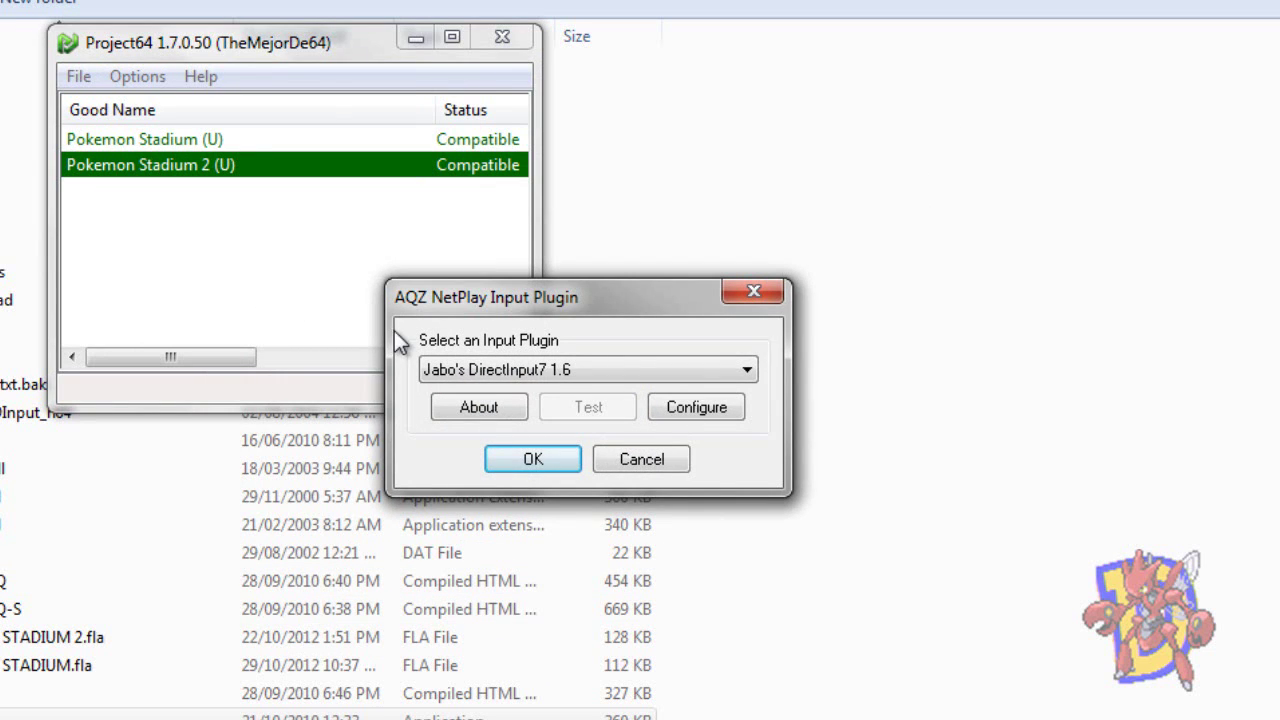
pyautogui.click(481, 379)
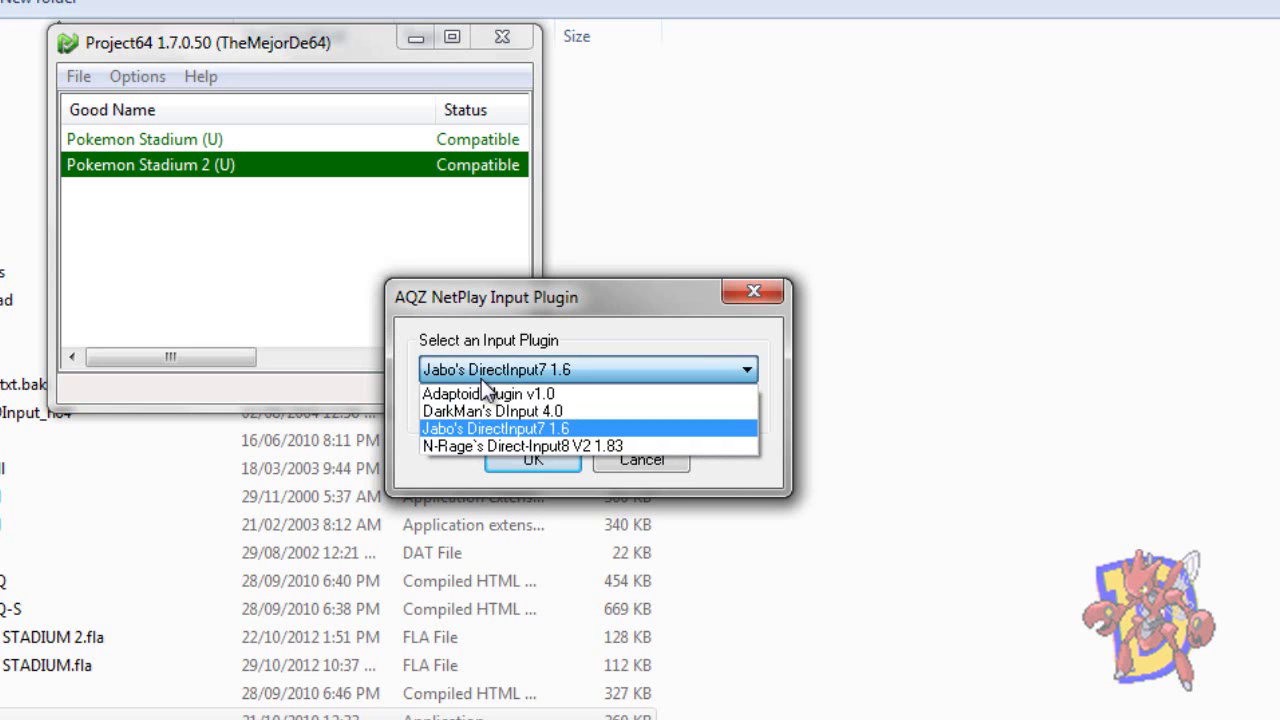
pyautogui.click(482, 433)
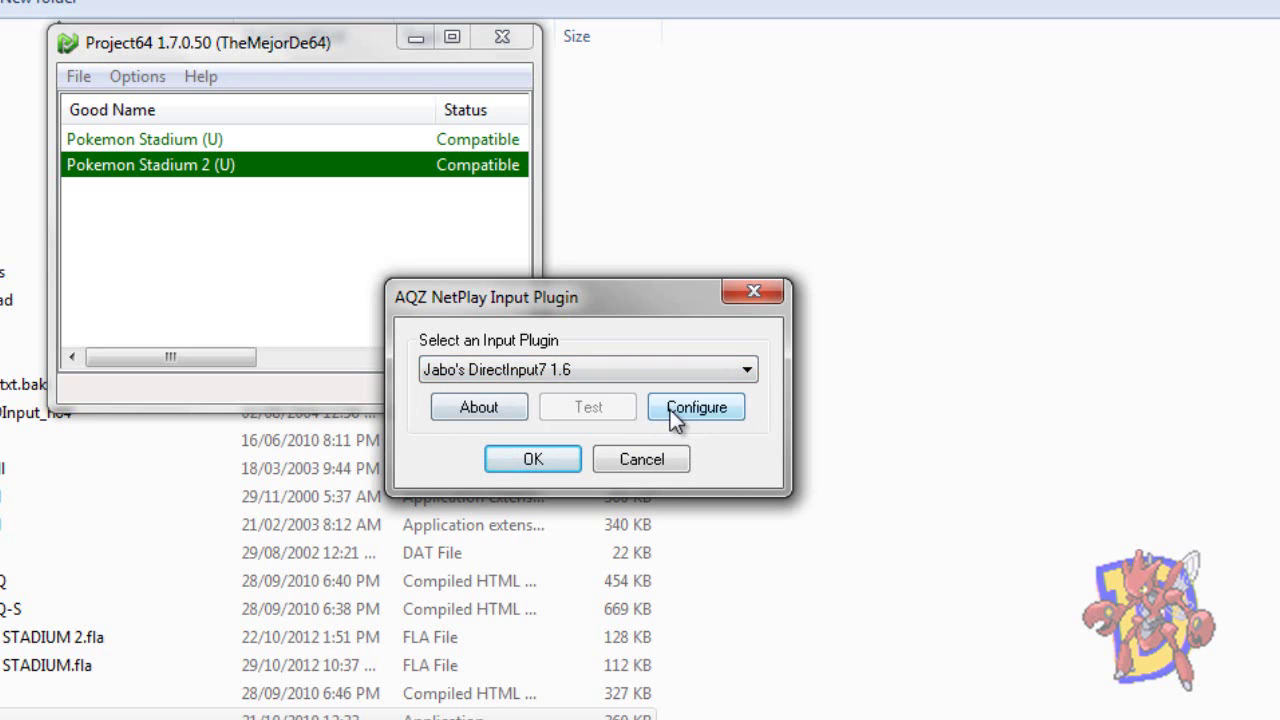
pyautogui.click(670, 410)
pyautogui.moveTo(664, 318); pyautogui.dragTo(418, 154)
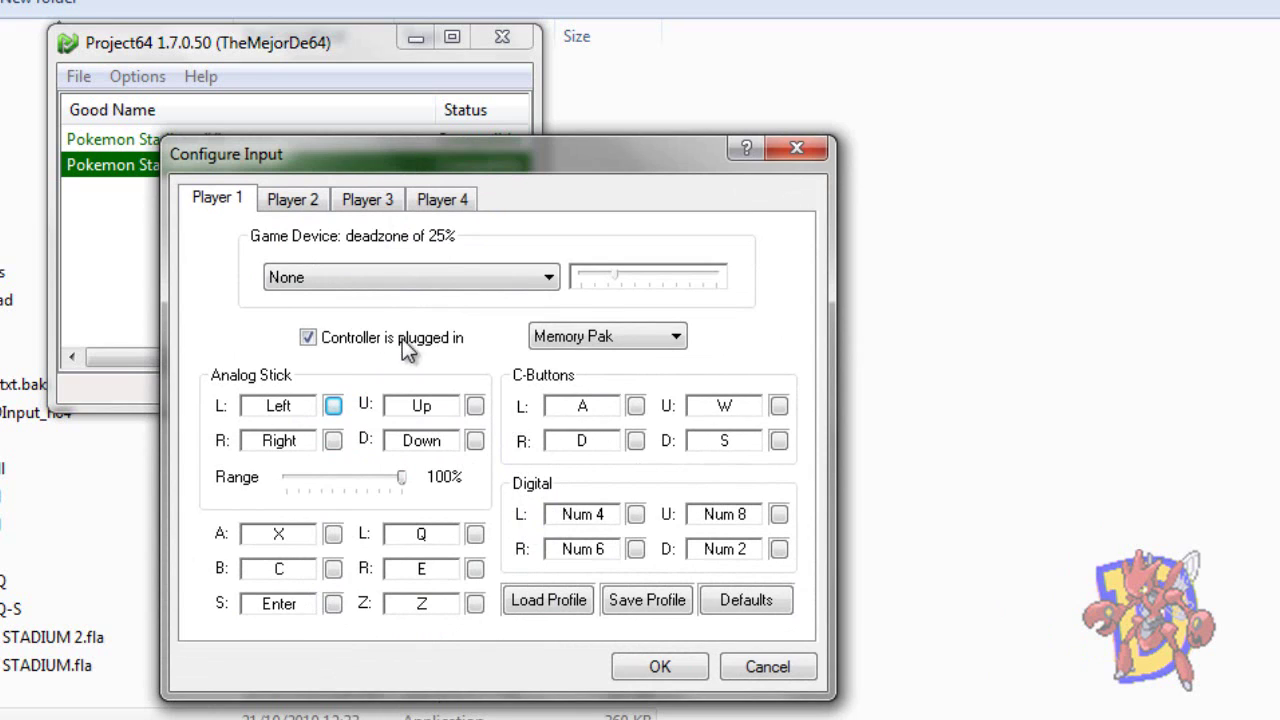
# Keep the controller plugged in for Player 1 only, check Players 2 to 4, and confirm the input configuration
pyautogui.click(309, 340)
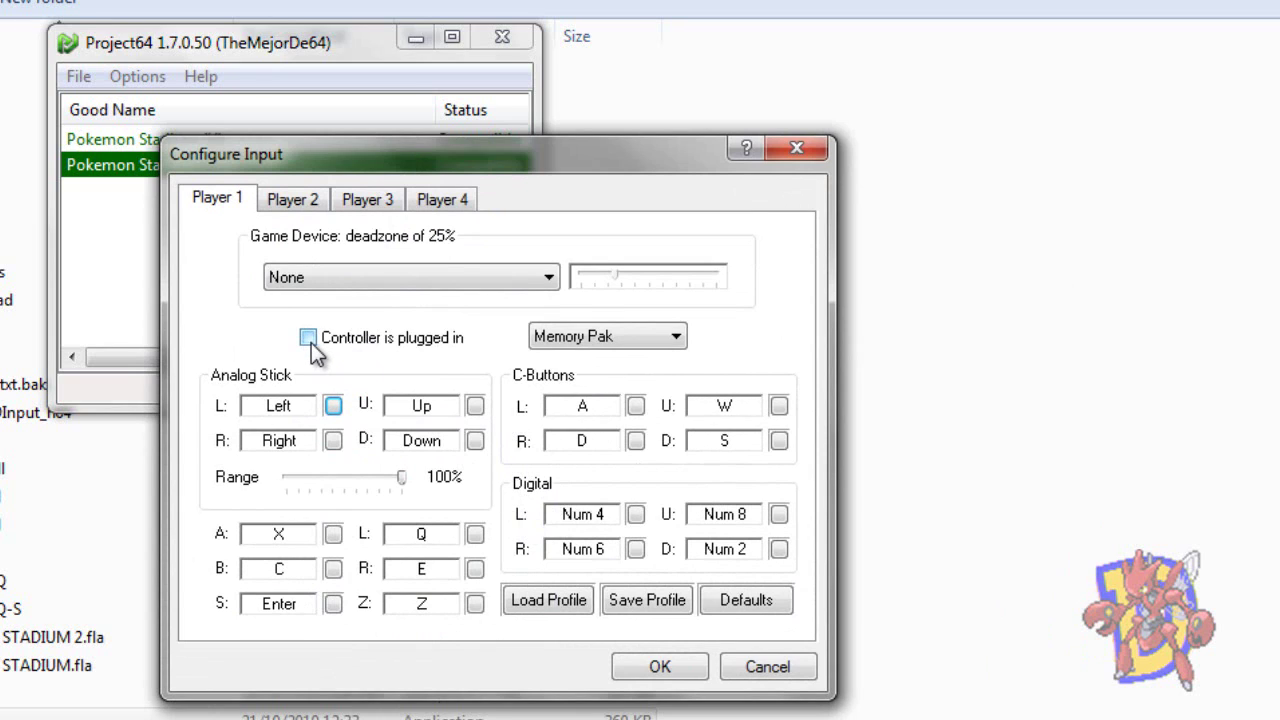
pyautogui.click(309, 340)
pyautogui.click(290, 199)
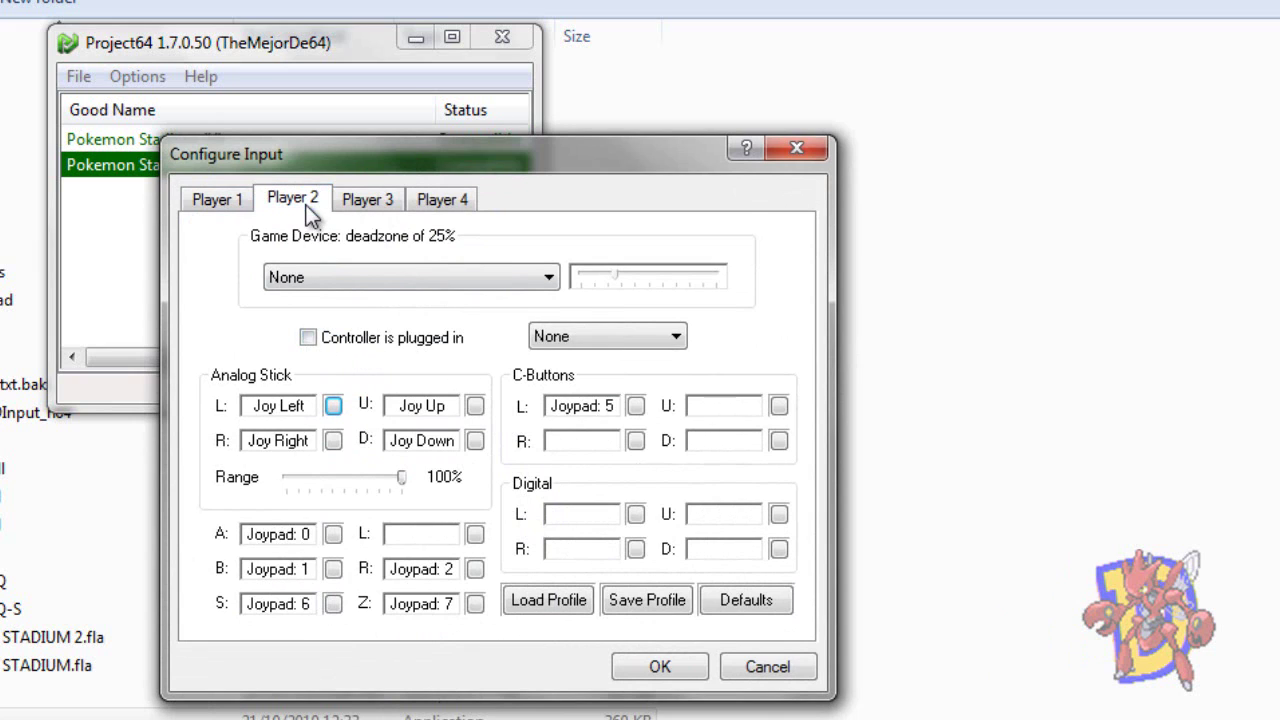
pyautogui.click(350, 203)
pyautogui.click(430, 199)
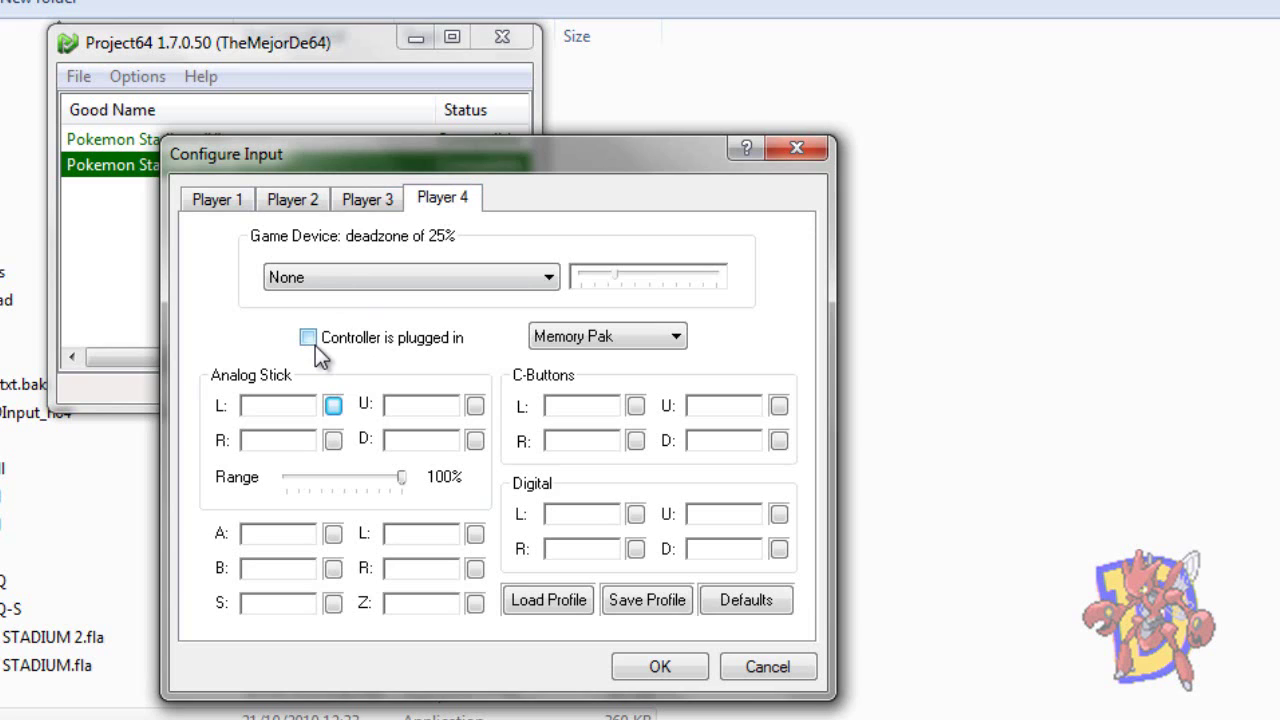
pyautogui.click(223, 208)
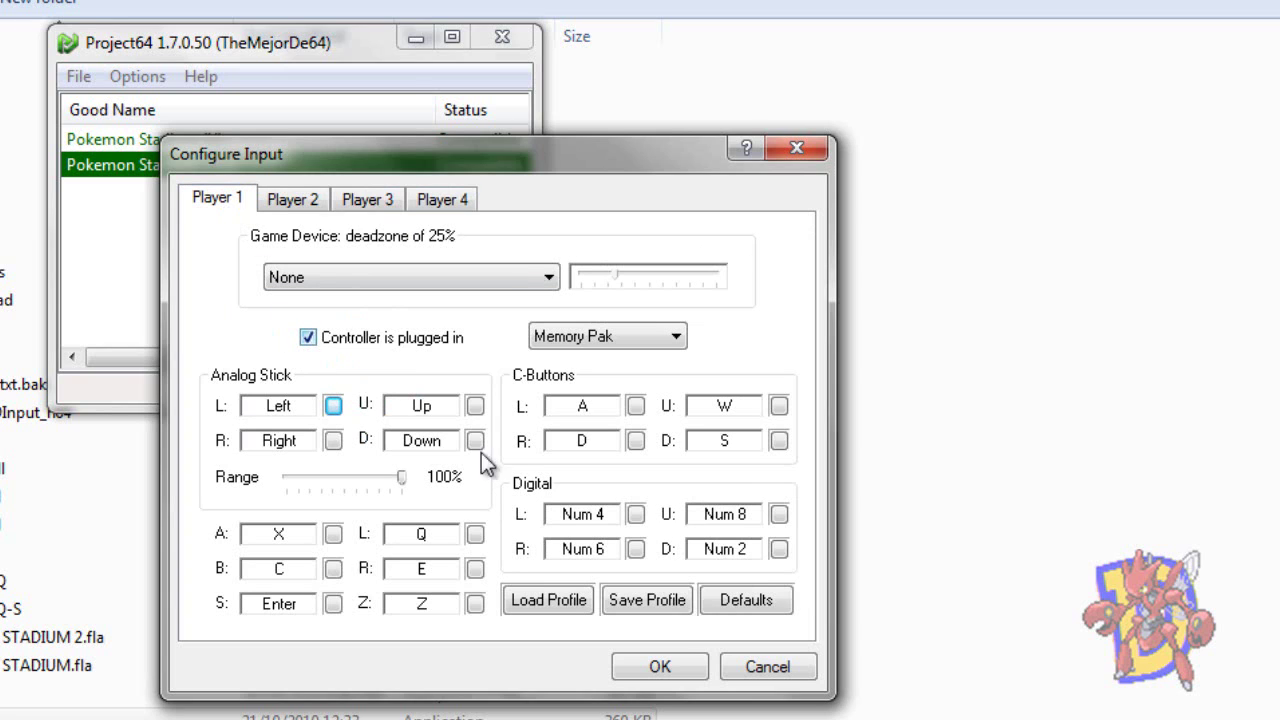
pyautogui.click(659, 666)
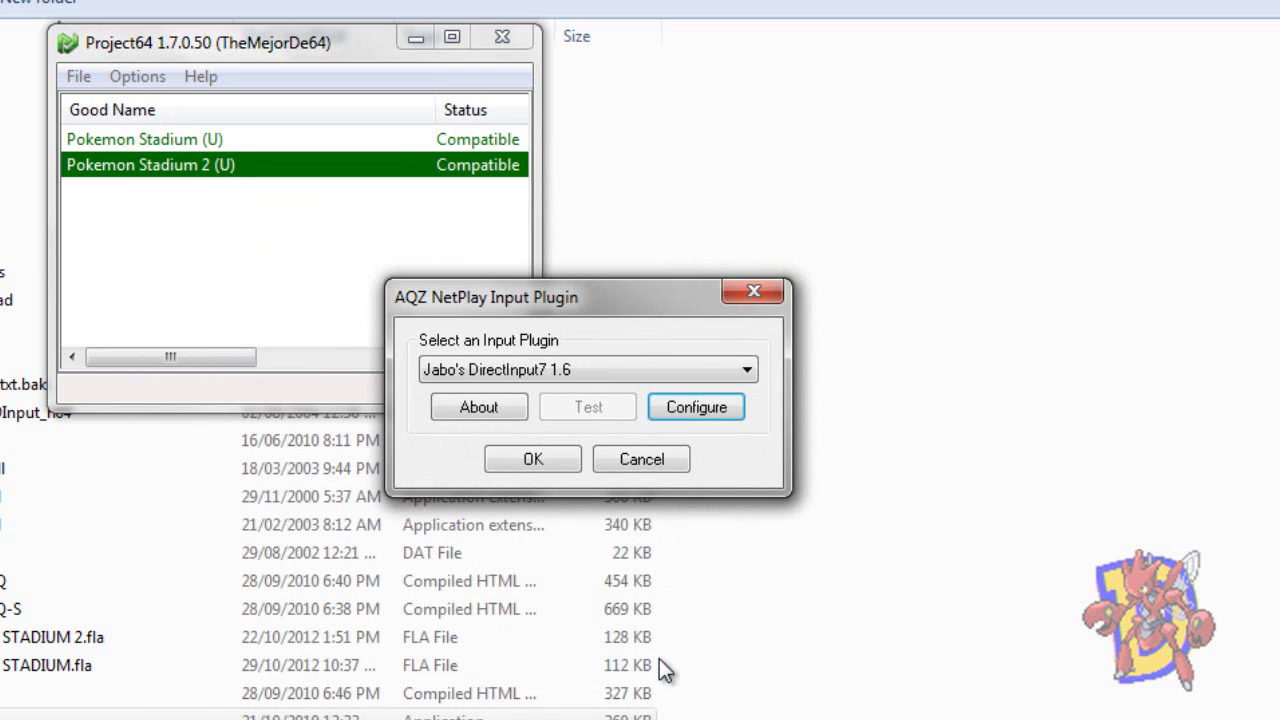
pyautogui.click(533, 459)
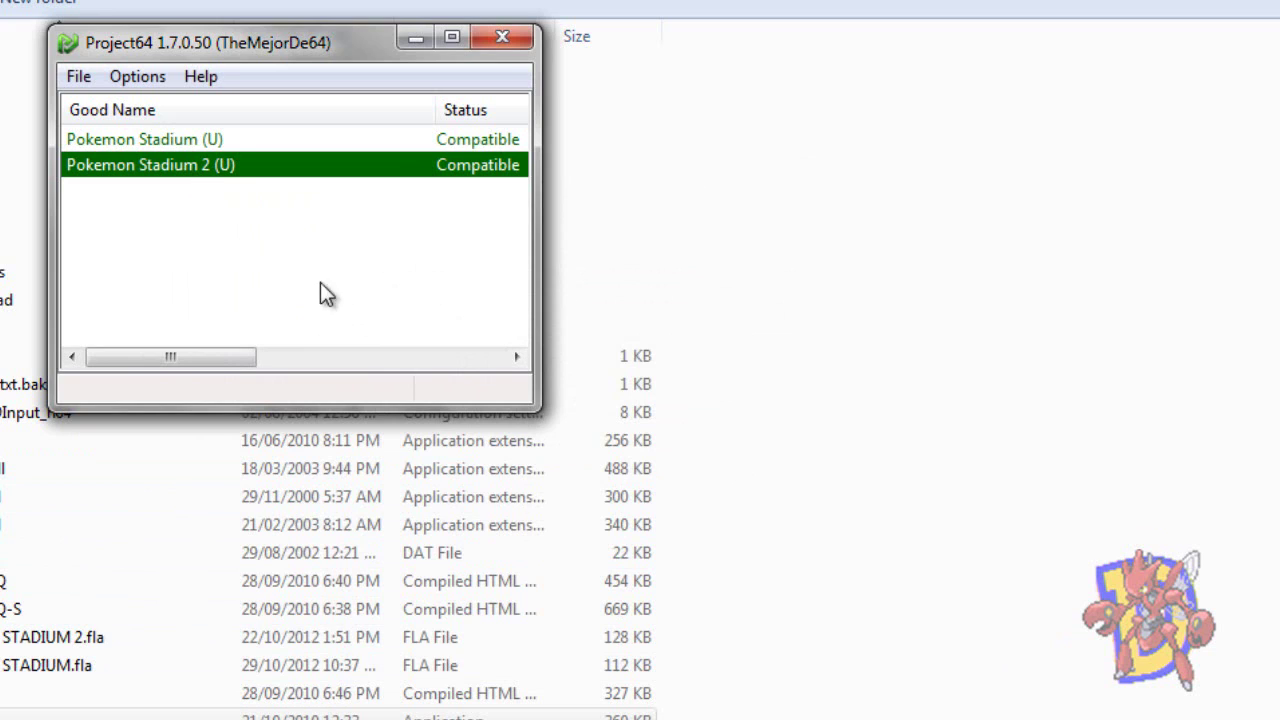
# Launch Pokemon Stadium 2 (U) and set the player name with the /name command in the NetPlay console
pyautogui.doubleClick(183, 165)
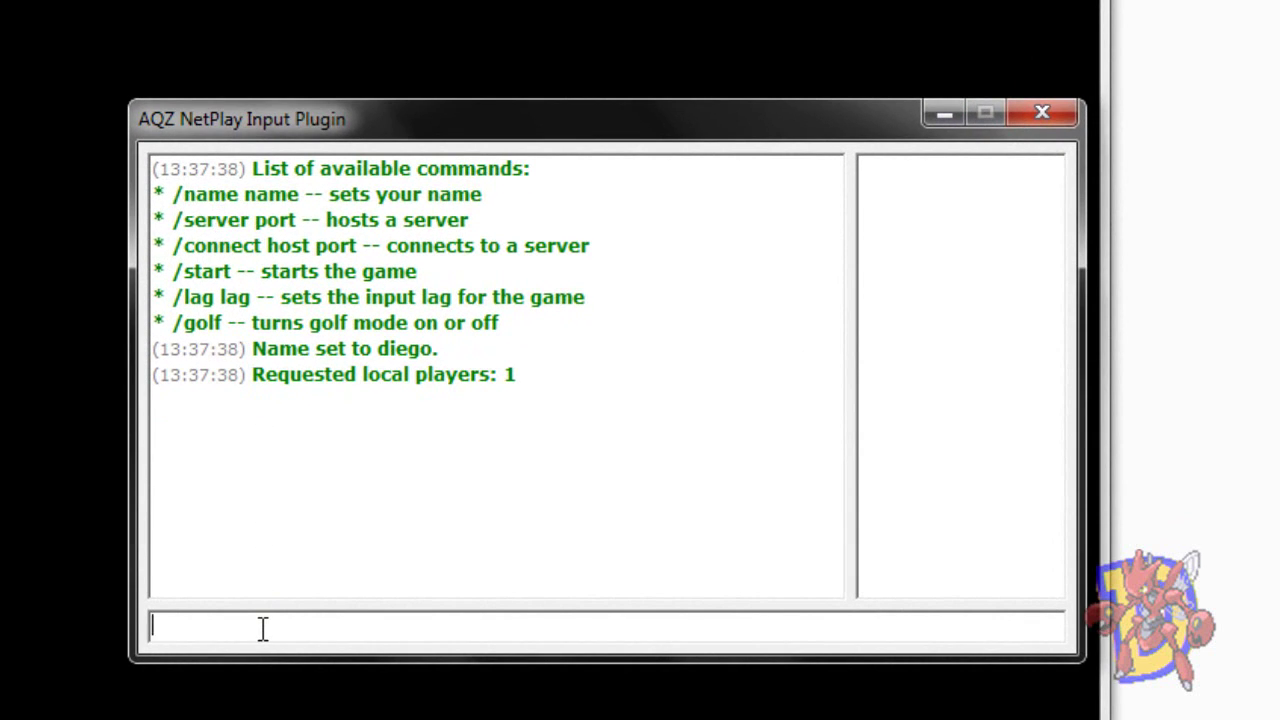
pyautogui.write('/name diego')
pyautogui.press('Return')
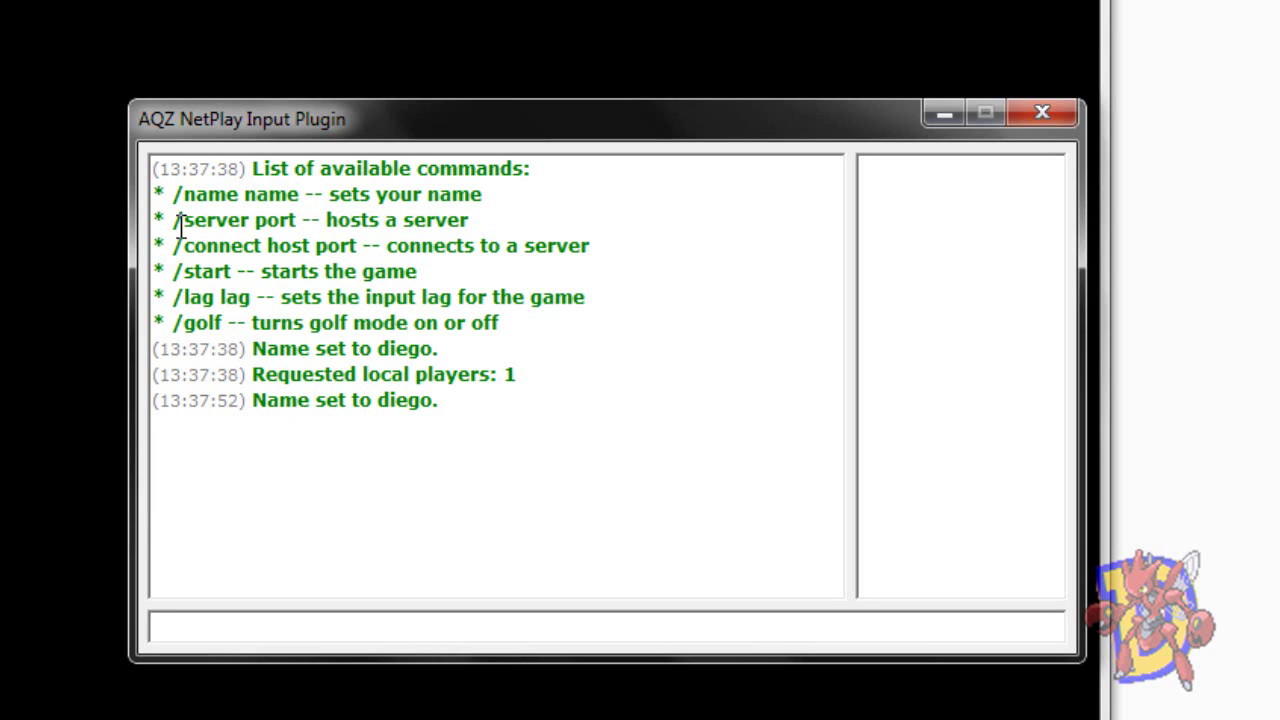
# Host a NetPlay server on port 65535 with the /server command
pyautogui.write('/server')
pyautogui.write('6')
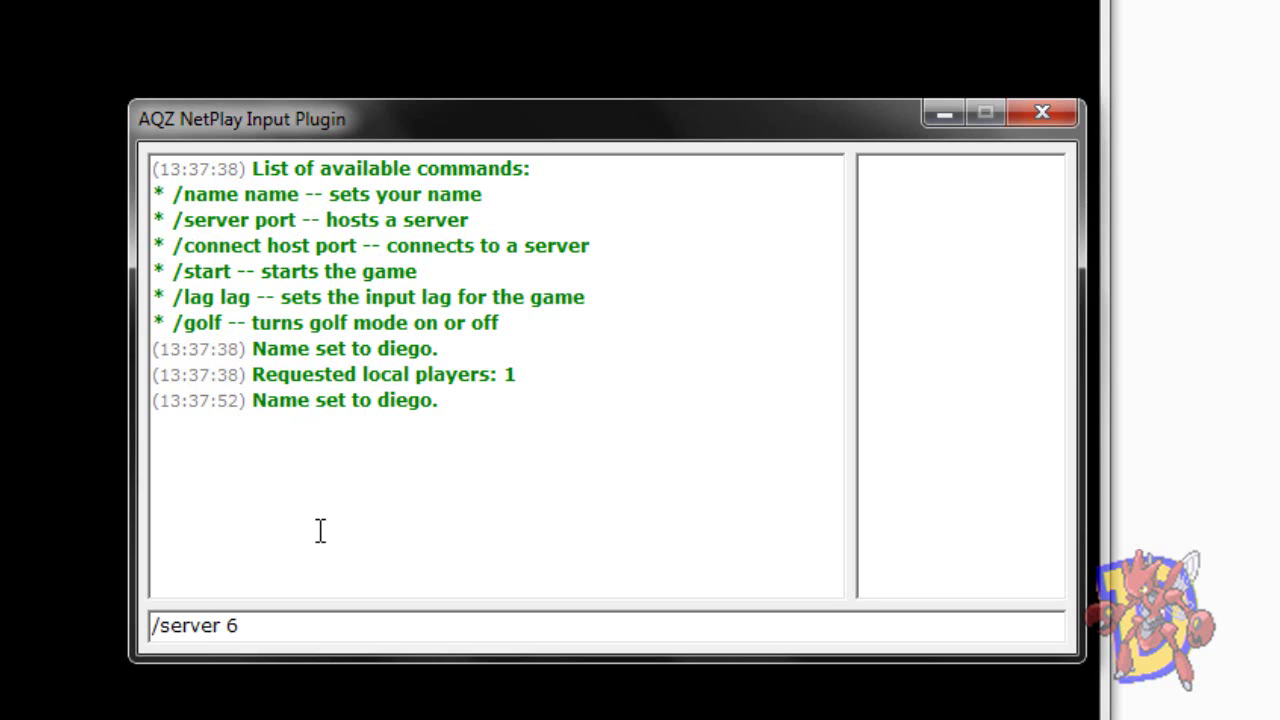
pyautogui.write('5535')
pyautogui.press('Return')
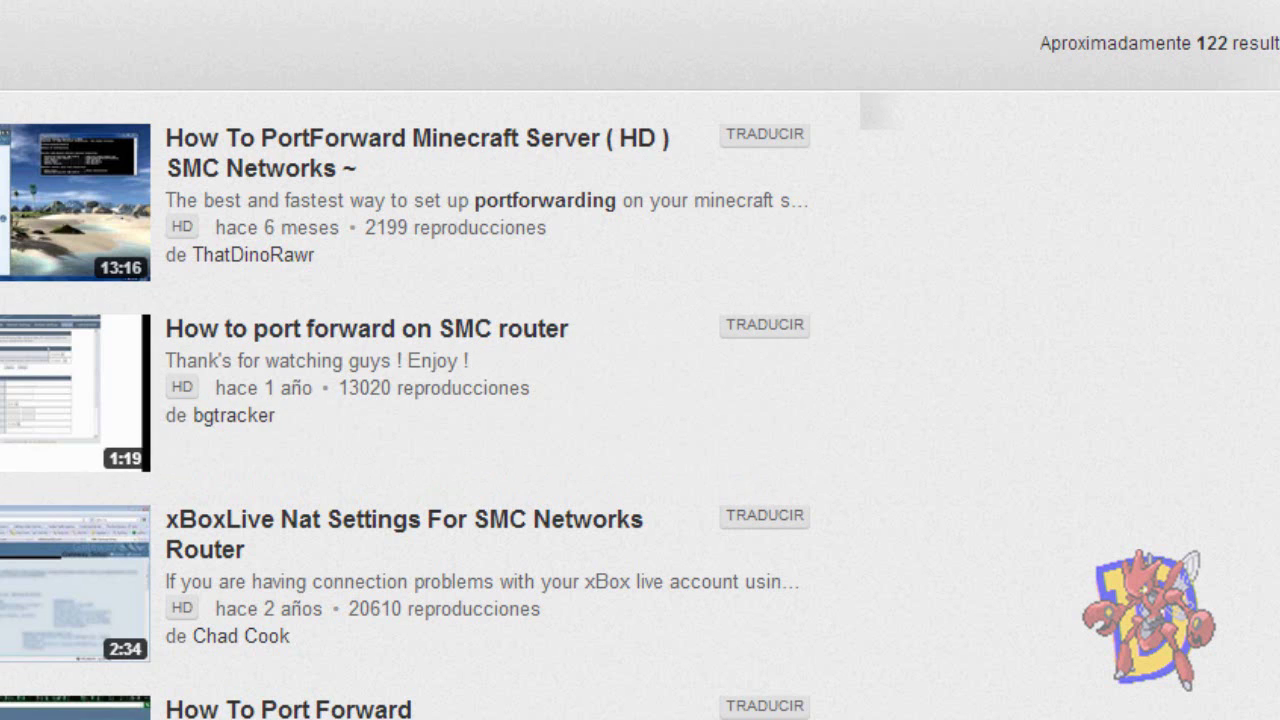
# In the web browser, look up the public IP address on WhatIsMyIP.com and copy it
pyautogui.hotkey('ctrl', 't')
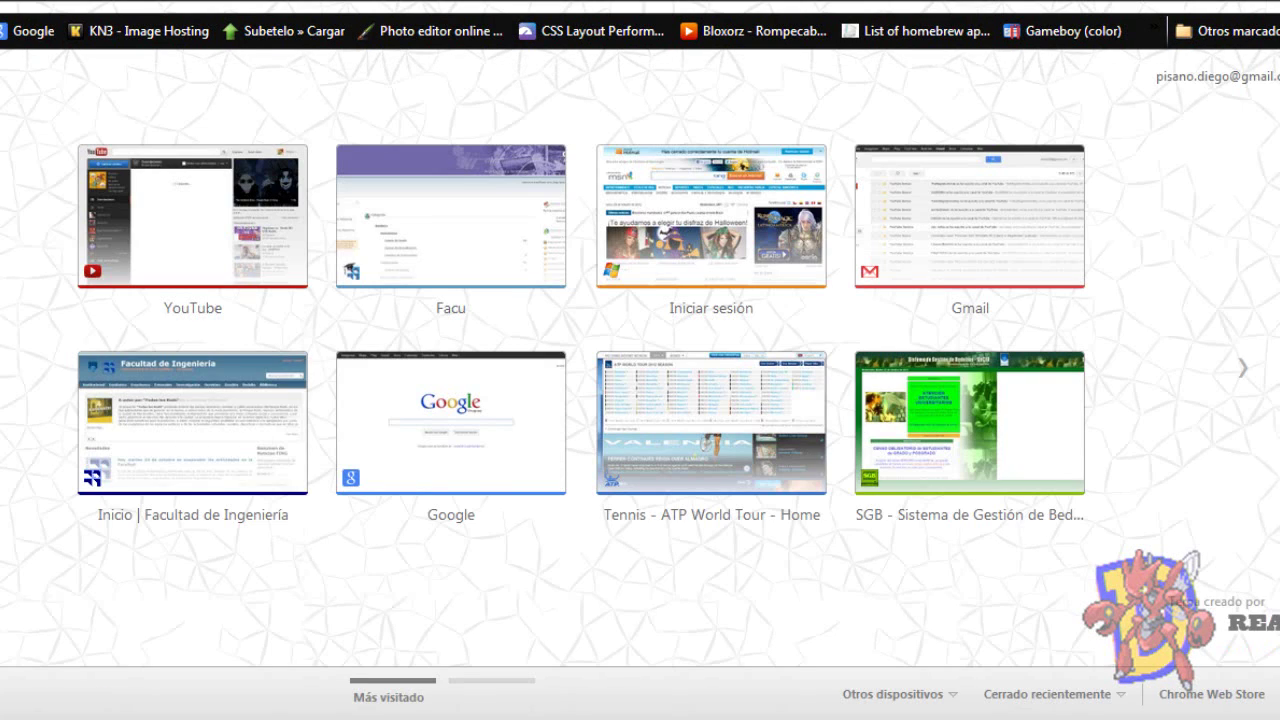
pyautogui.write('ip')
pyautogui.press('Return')
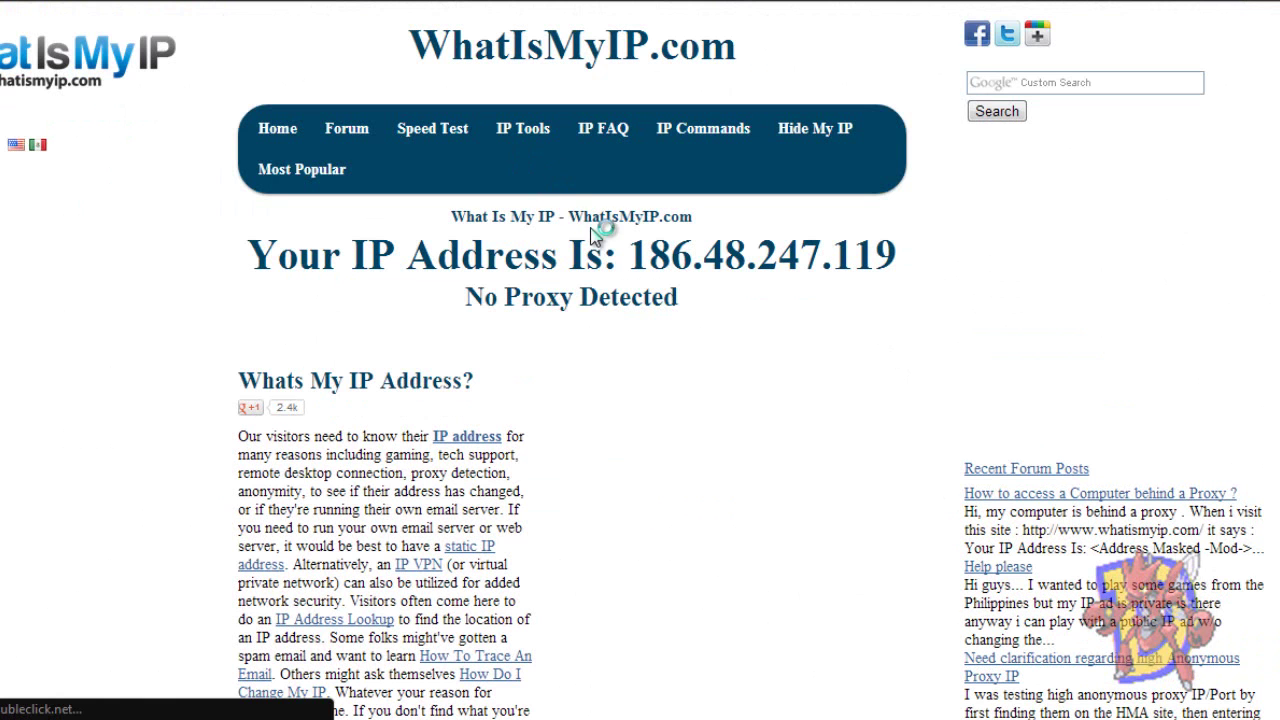
pyautogui.moveTo(628, 258); pyautogui.dragTo(896, 256)
pyautogui.hotkey('ctrl', 'c')
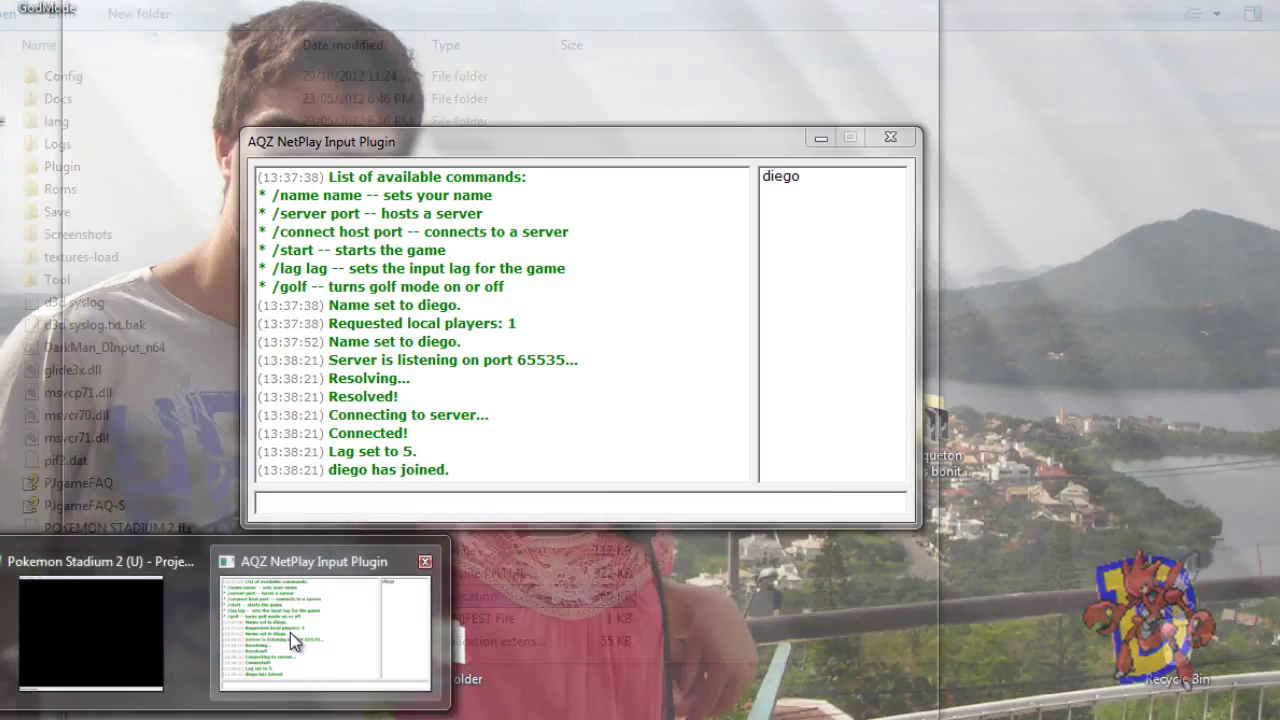
# Switch to the AQZ NetPlay console and draft a /connect command with the copied IP address and port 65535
pyautogui.click(290, 632)
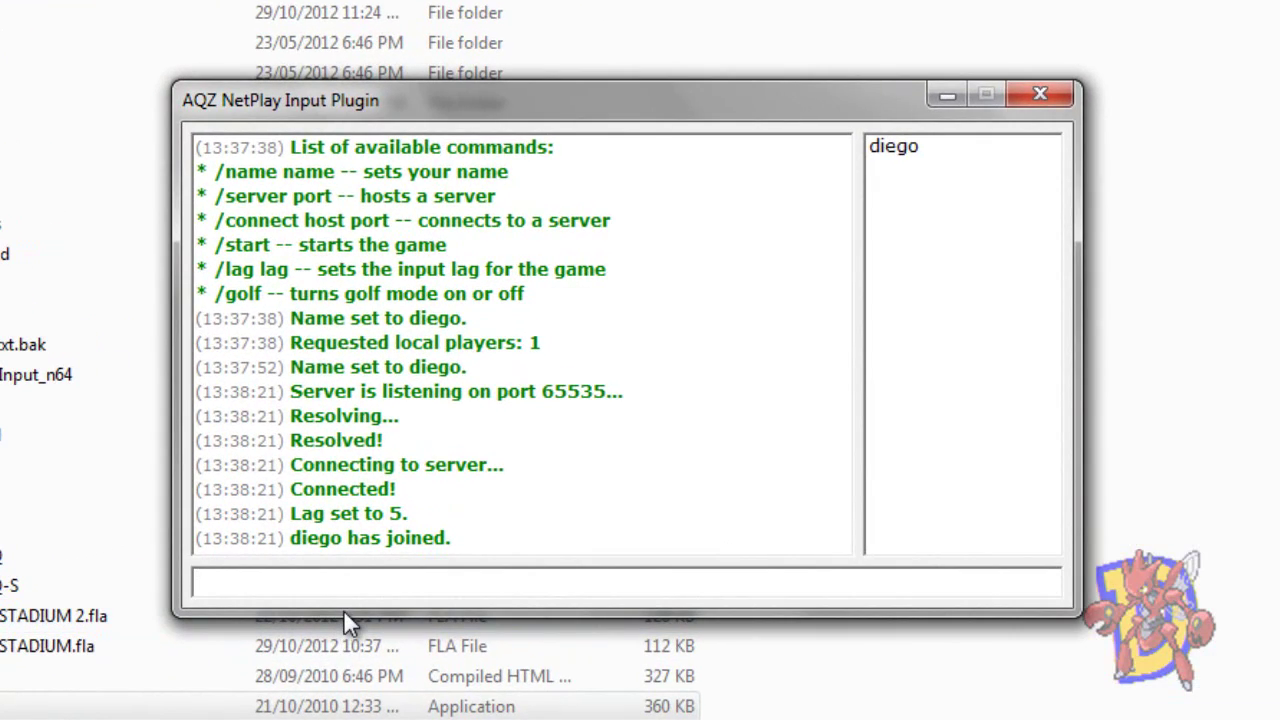
pyautogui.write('/connect')
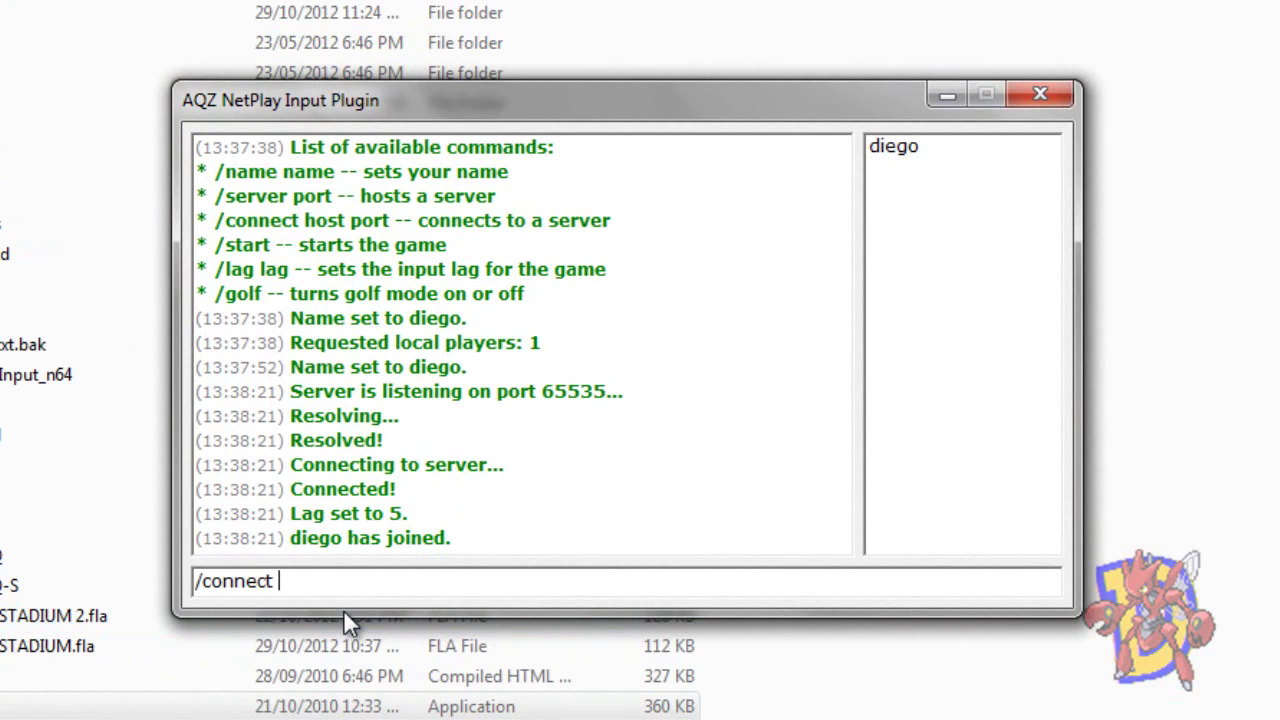
pyautogui.hotkey('ctrl', 'v')
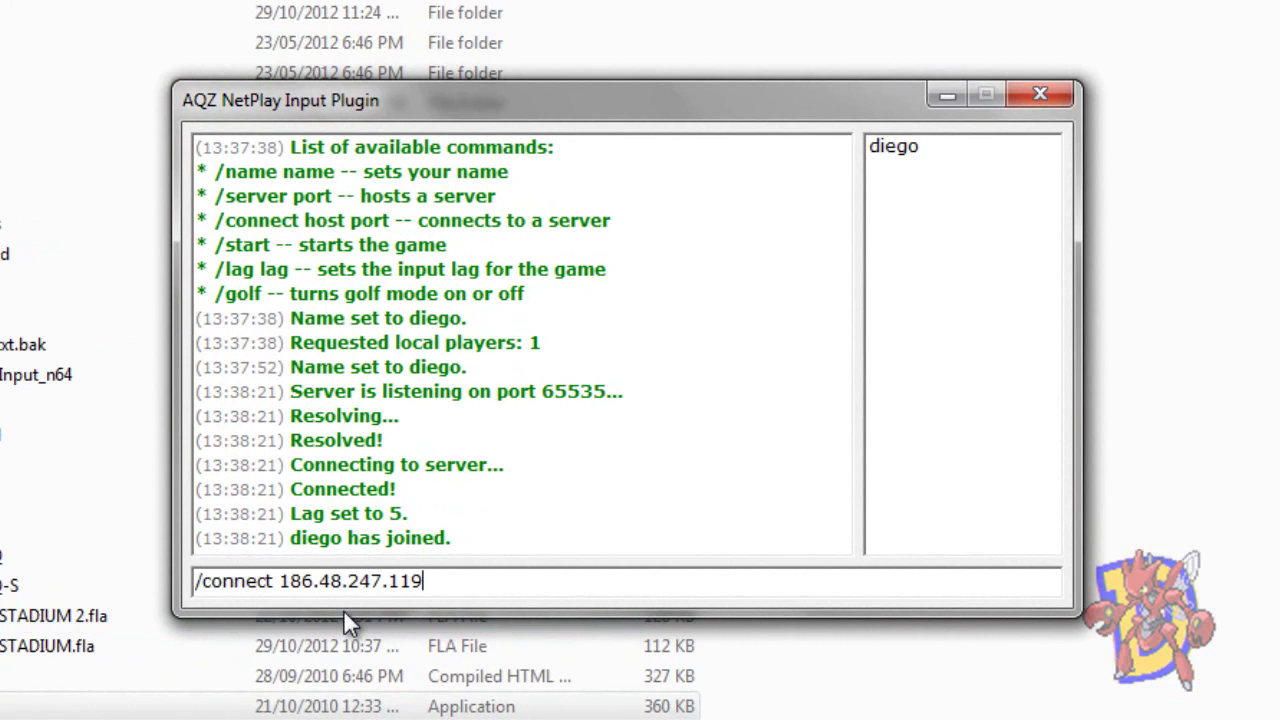
pyautogui.write('65535')
# Clear the unsent /connect command from the NetPlay console
pyautogui.hotkey('ctrl', 'shift', 'Left')
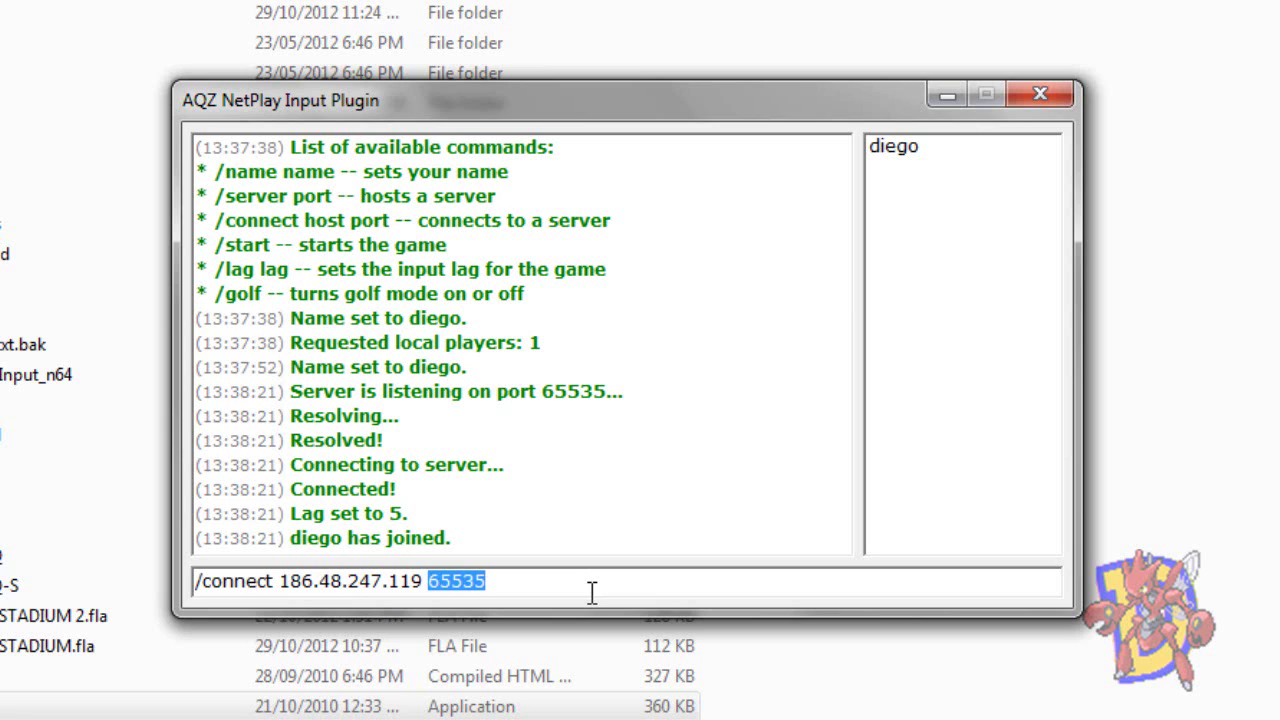
pyautogui.press('BackSpace')
pyautogui.press('BackSpace')
pyautogui.press('BackSpace')
pyautogui.press('BackSpace')
pyautogui.press('BackSpace')
pyautogui.press('BackSpace')
pyautogui.press('BackSpace')
pyautogui.press('BackSpace')
pyautogui.press('BackSpace')
pyautogui.press('BackSpace')
pyautogui.press('BackSpace')
pyautogui.press('BackSpace')
pyautogui.press('BackSpace')
pyautogui.press('BackSpace')
pyautogui.press('BackSpace')
pyautogui.press('BackSpace')
pyautogui.press('BackSpace')
pyautogui.press('BackSpace')
pyautogui.press('BackSpace')
pyautogui.press('BackSpace')
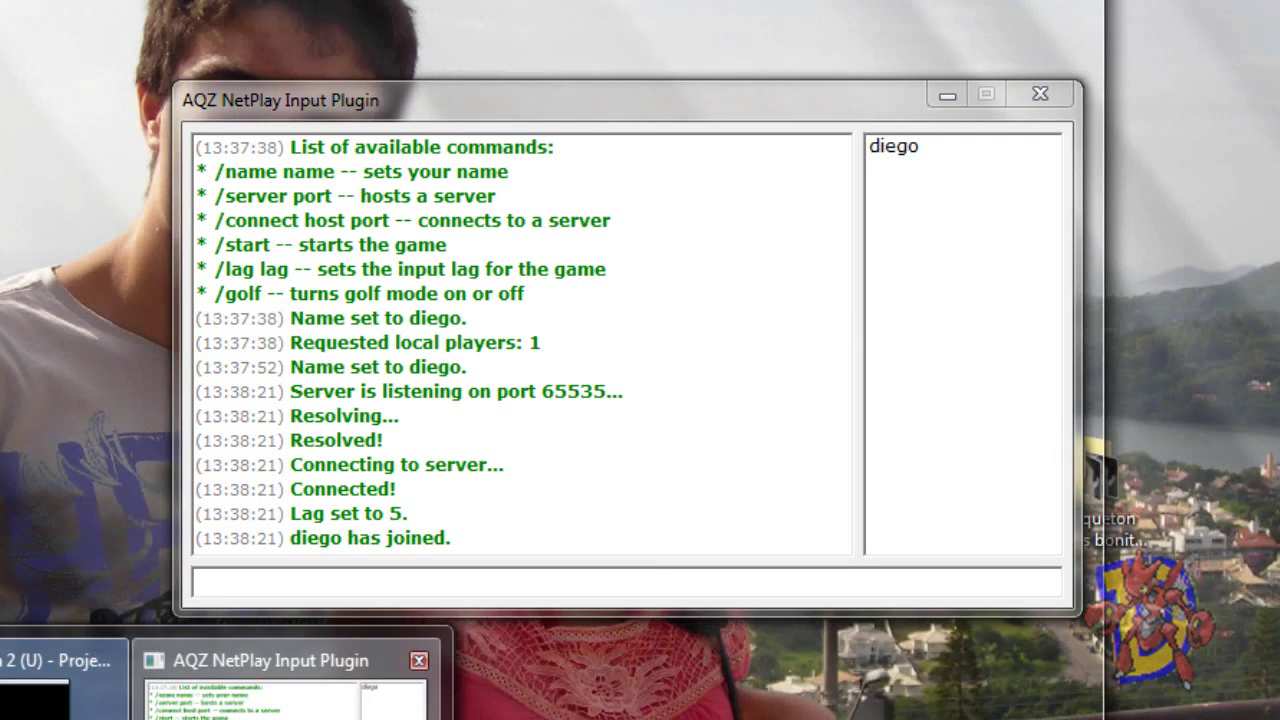
# Return to the NetPlay console and start the game with the /start command
pyautogui.click(290, 680)
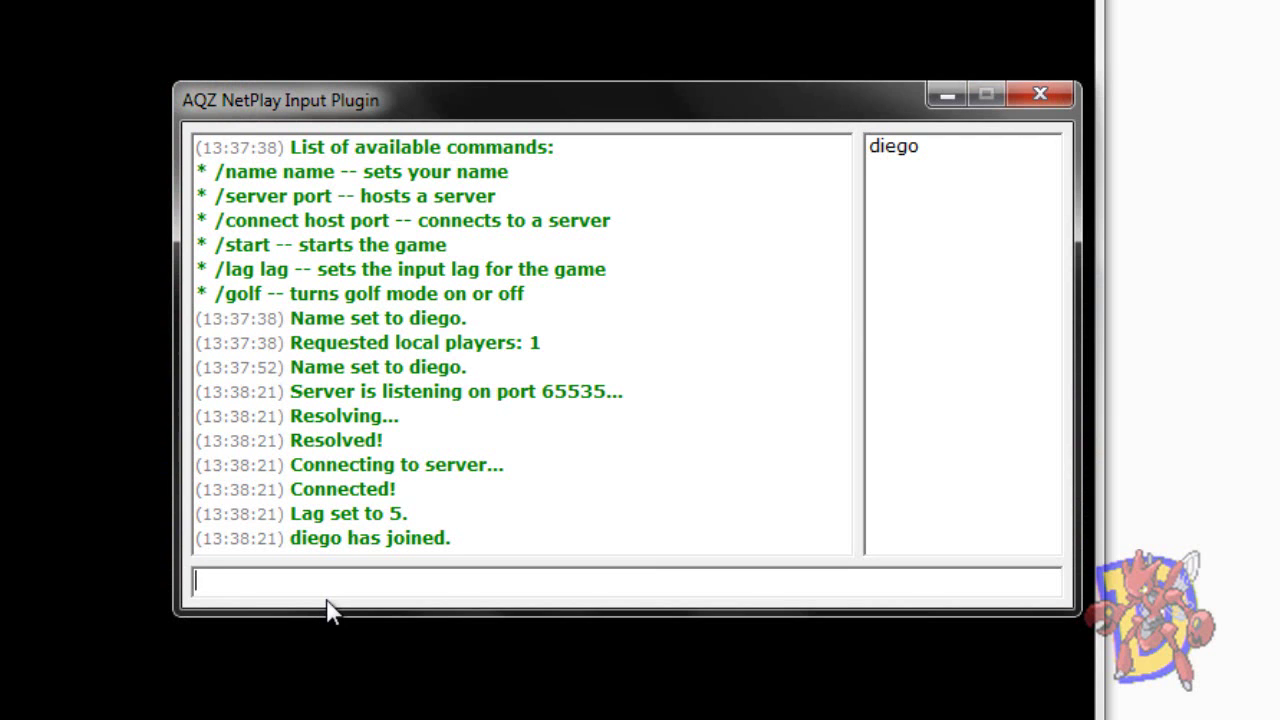
pyautogui.write('/start')
pyautogui.press('Return')
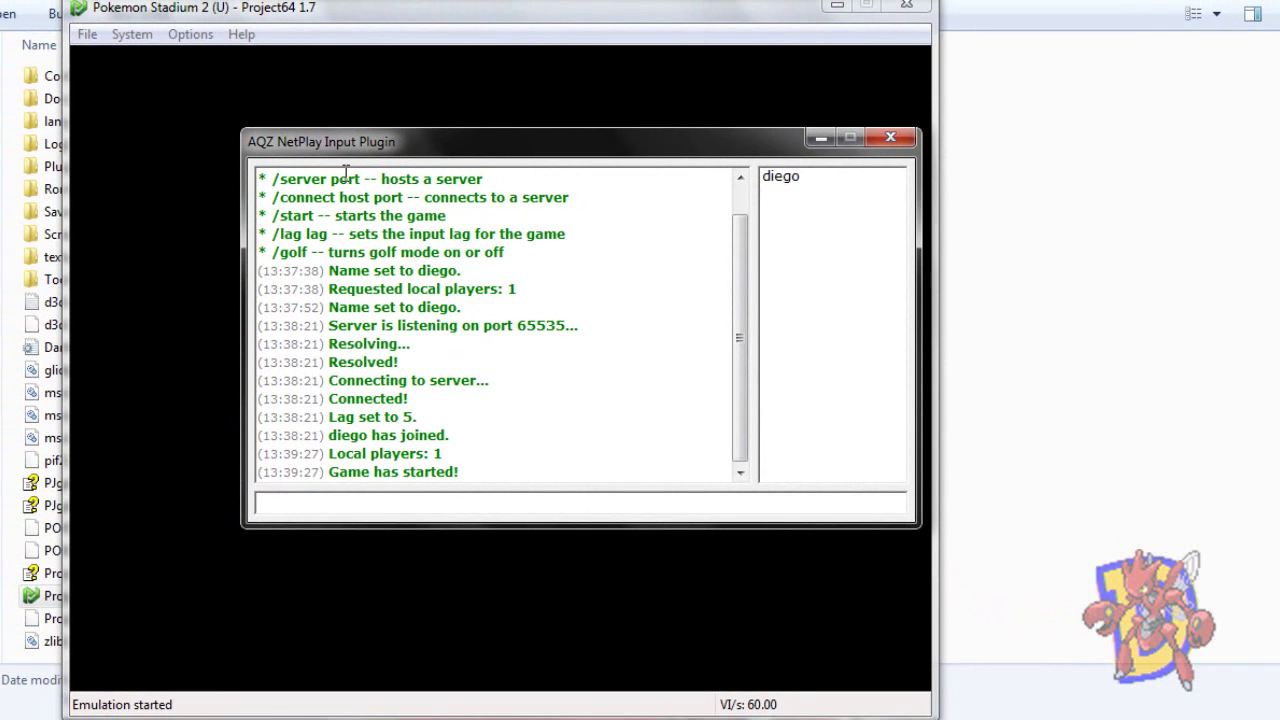
# Move the NetPlay console aside, focus the Pokemon Stadium 2 game, and advance past the Game Pak Check message
pyautogui.moveTo(345, 148); pyautogui.dragTo(475, 149)
pyautogui.click(287, 176)
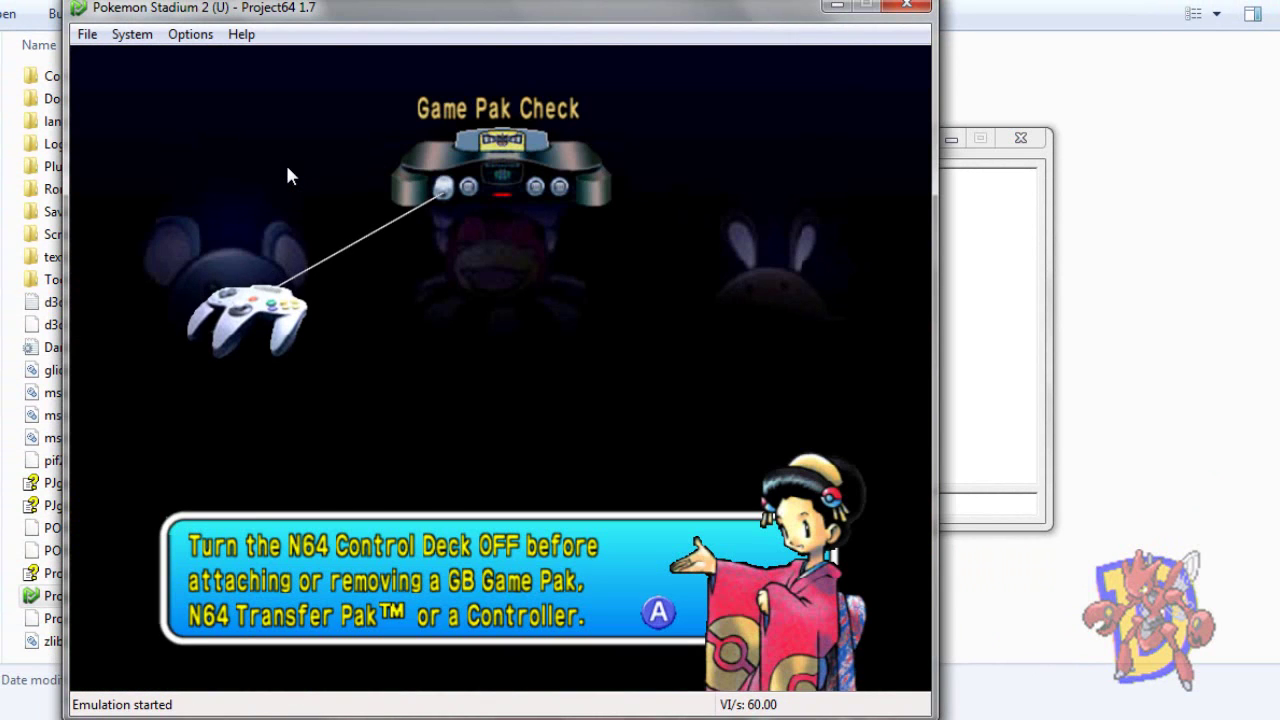
pyautogui.press('x')
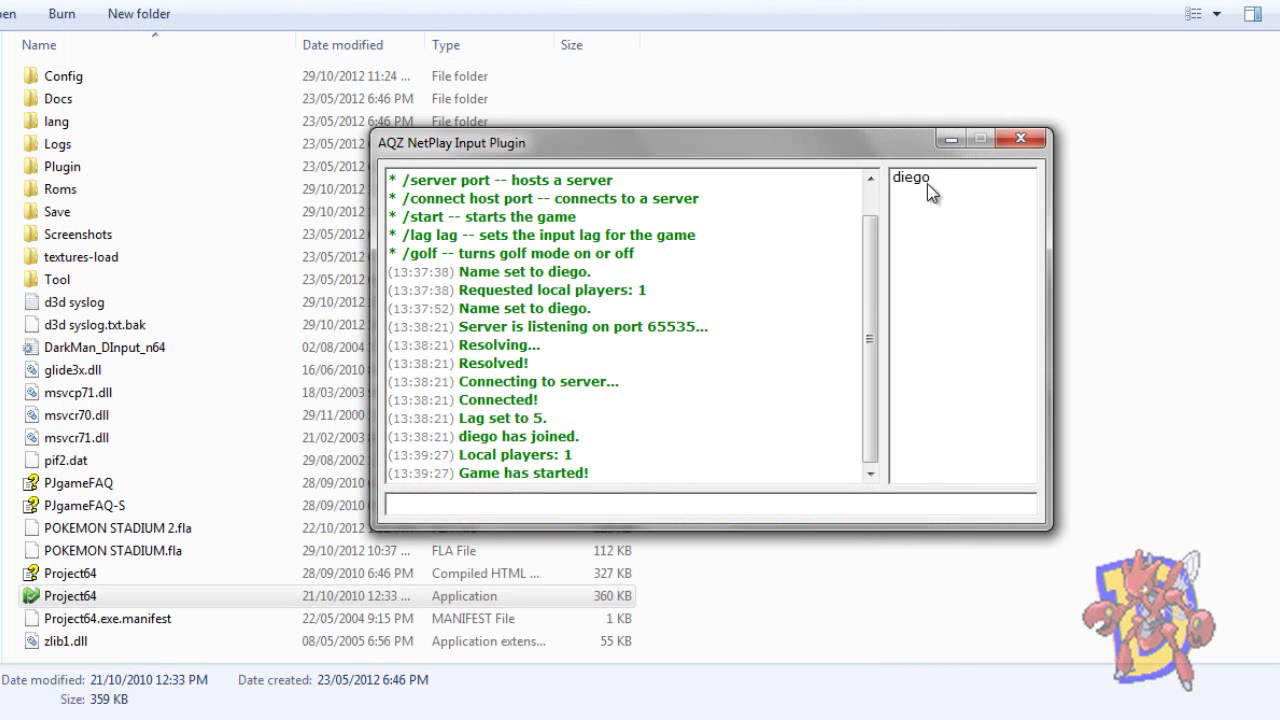
# Close the NetPlay console and relaunch Project64 from its folder
pyautogui.click(1020, 138)
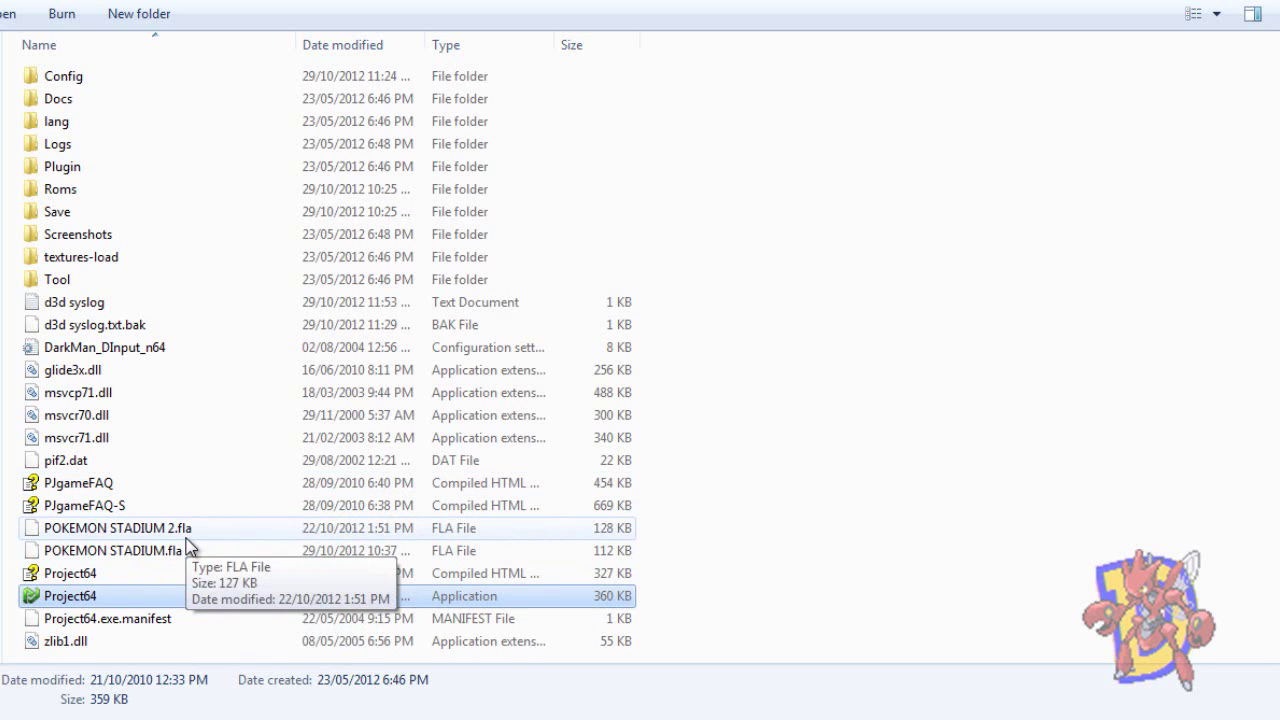
pyautogui.doubleClick(160, 608)
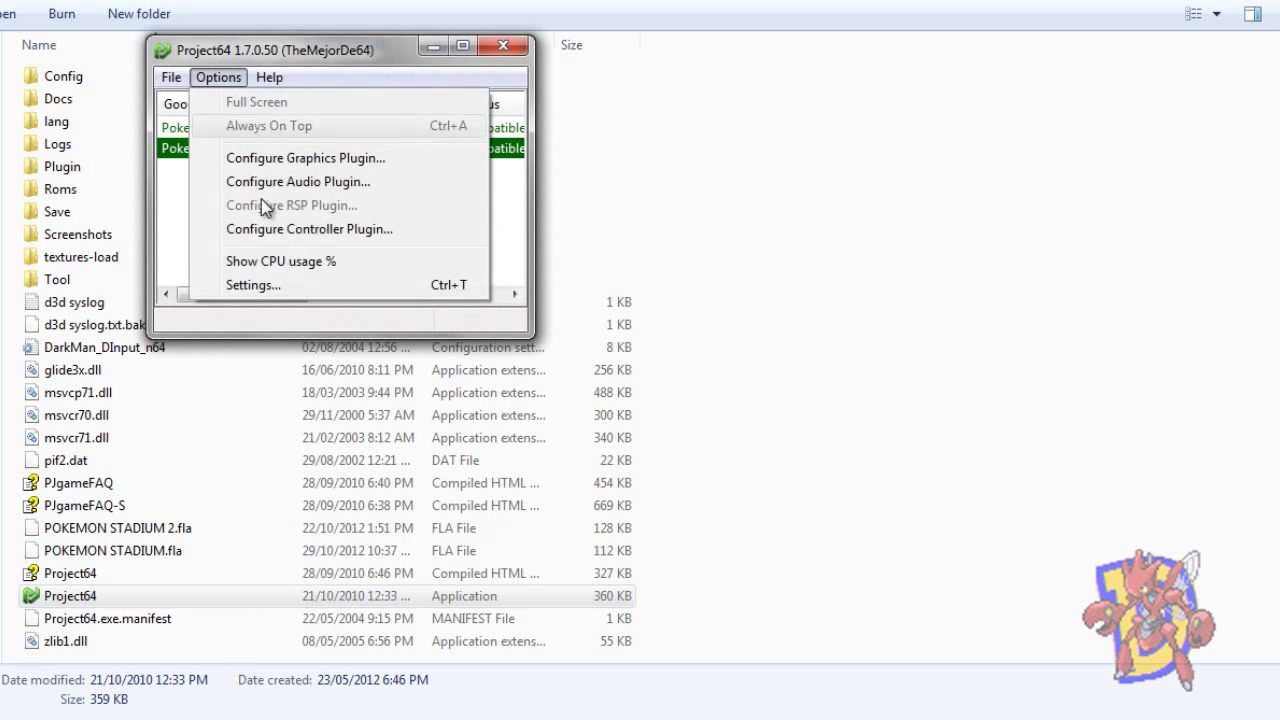
# In the plugin settings, set the input (controller) plugin to N-Rage`s Direct-Input8 V2 1.83, then apply and close the settings
pyautogui.click(277, 289)
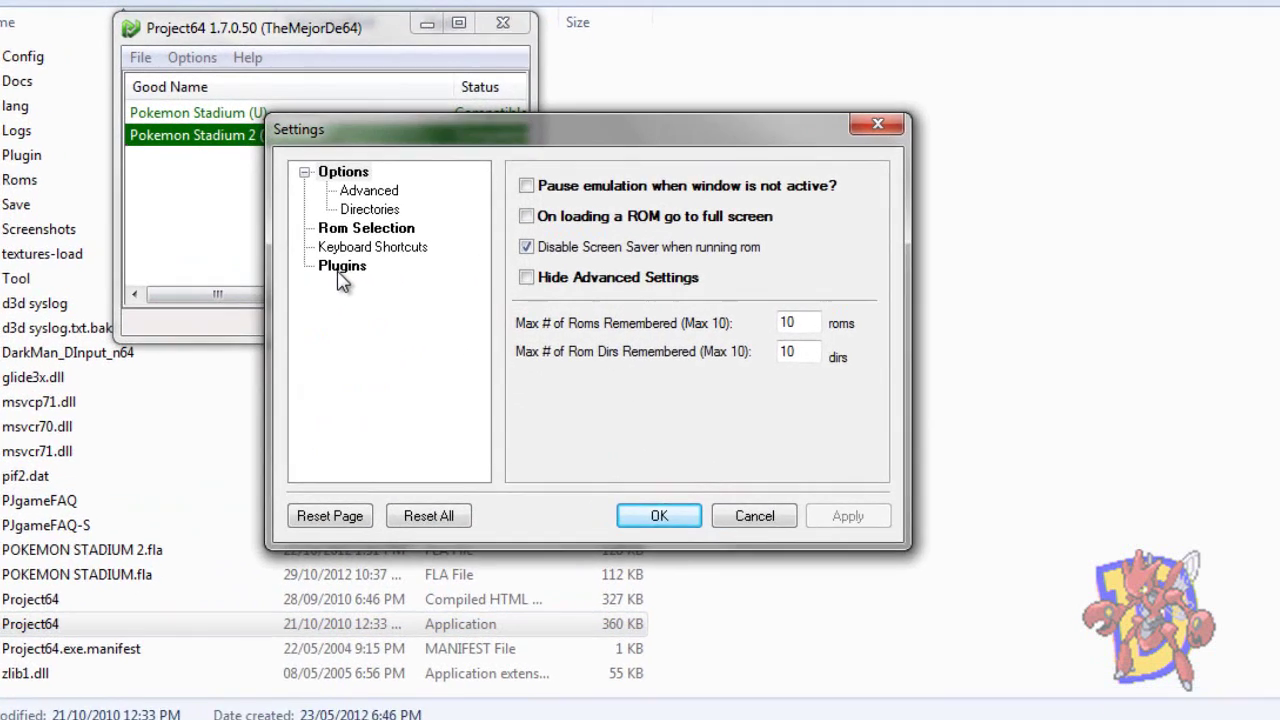
pyautogui.click(341, 267)
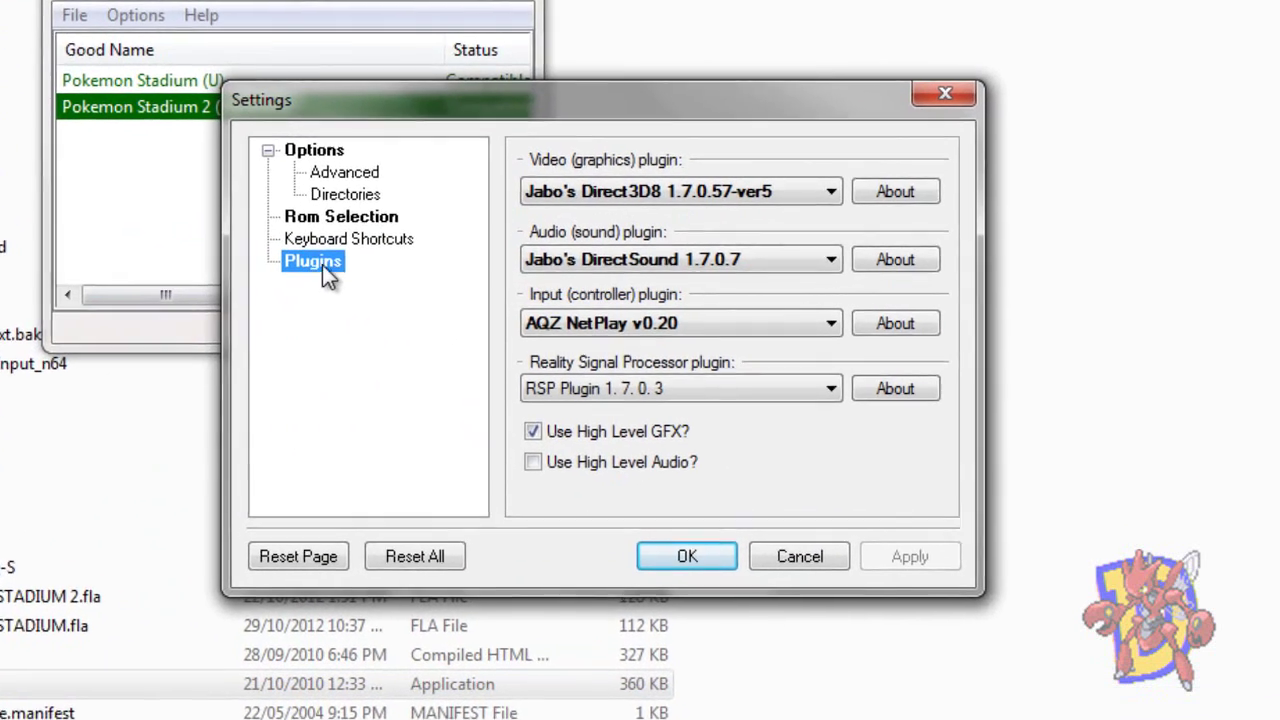
pyautogui.click(550, 320)
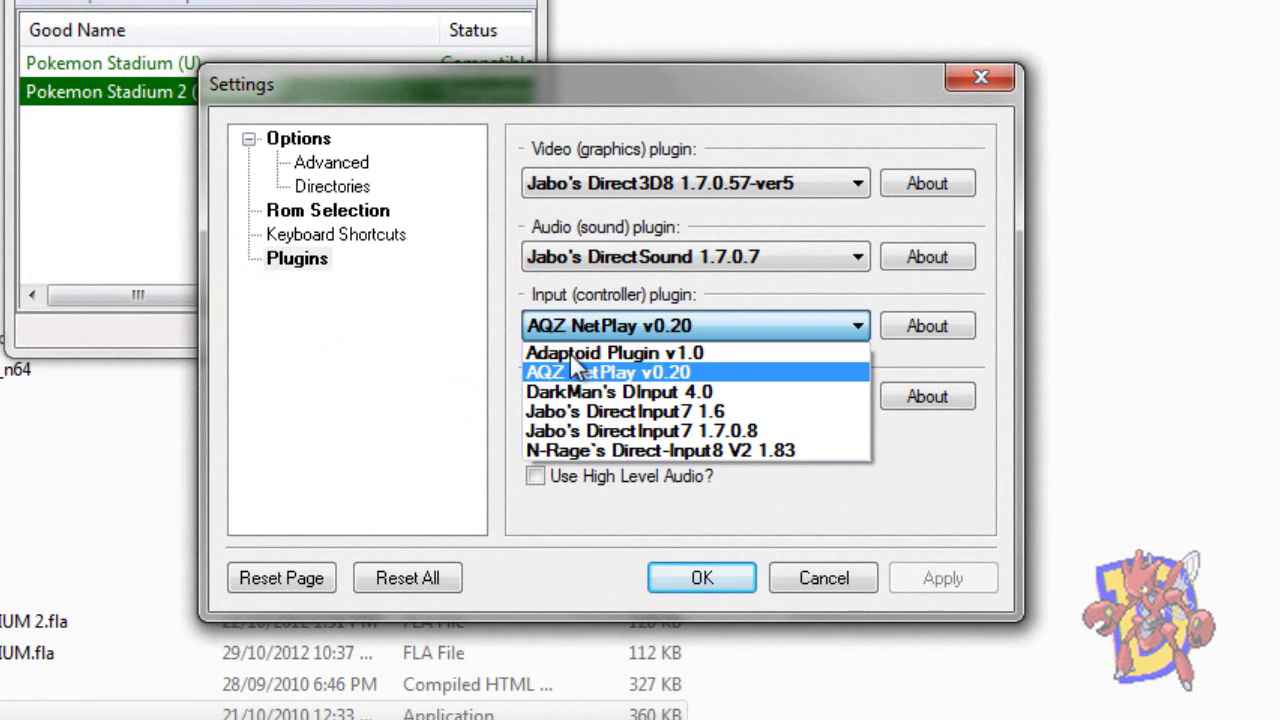
pyautogui.click(580, 452)
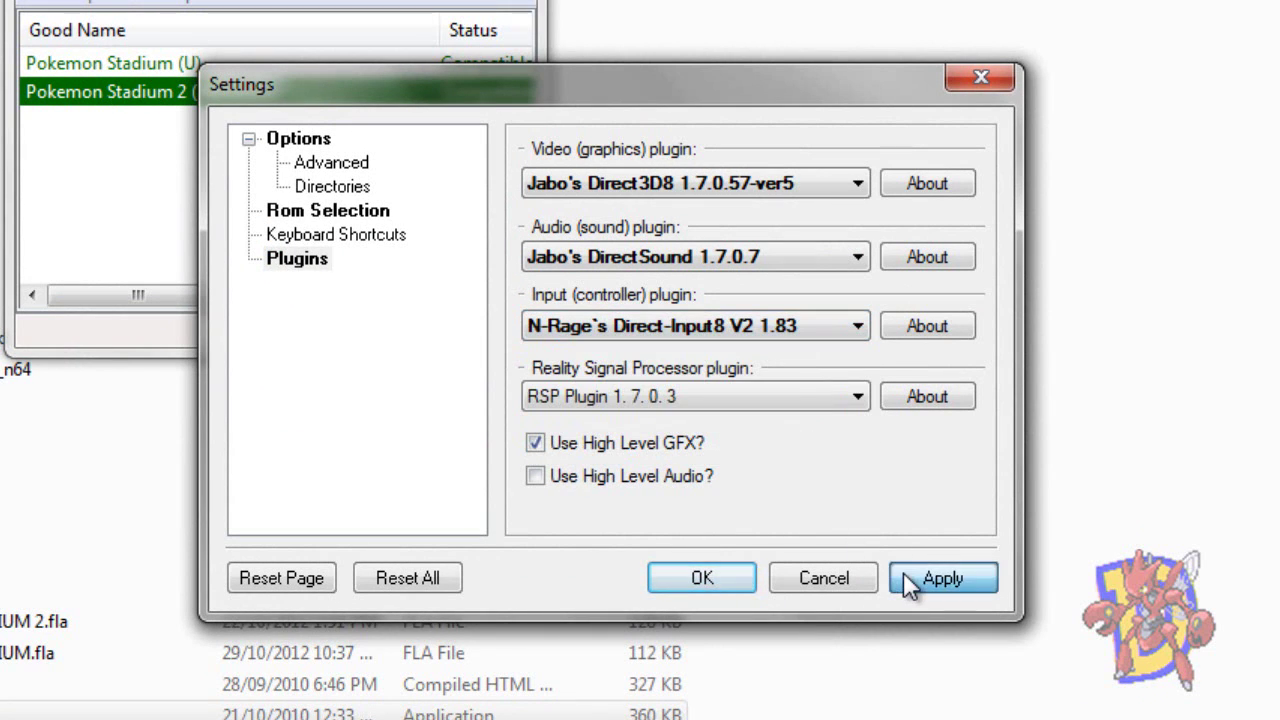
pyautogui.click(908, 578)
pyautogui.click(703, 578)
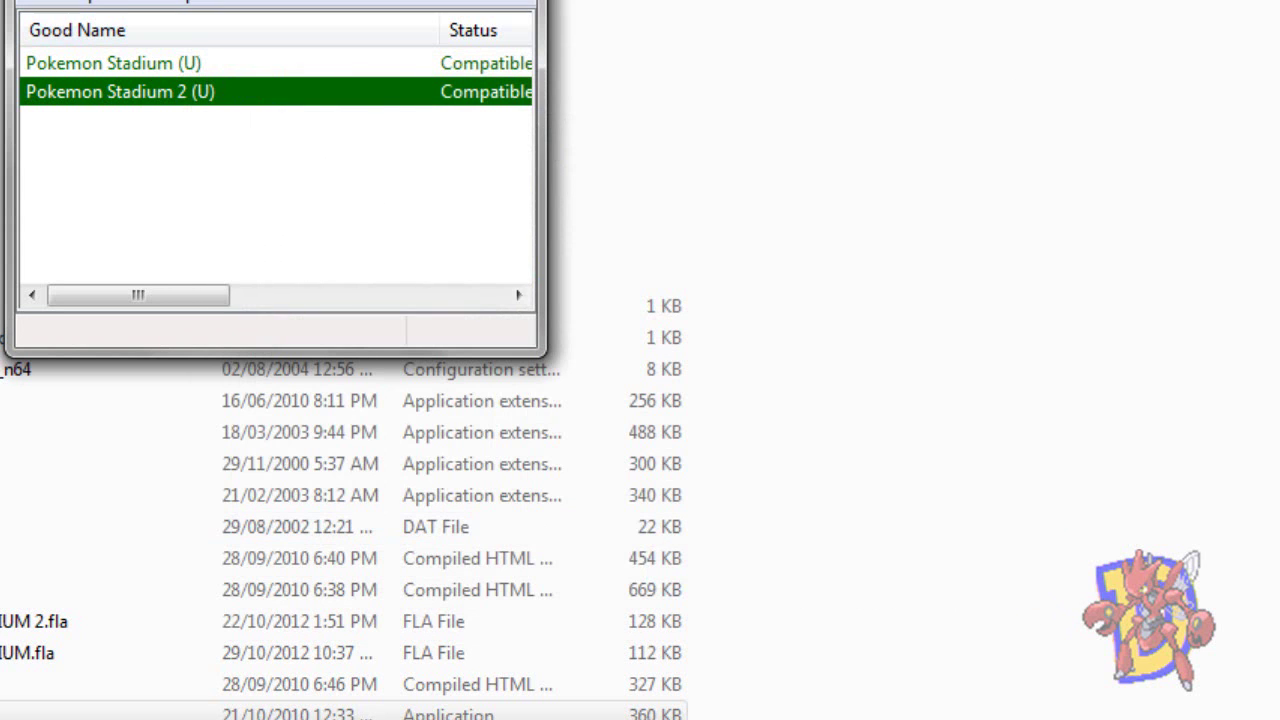
# In the controller plugin configuration, set Controller 1's pak to Transfer Pak with RawData enabled
pyautogui.click(88, 4)
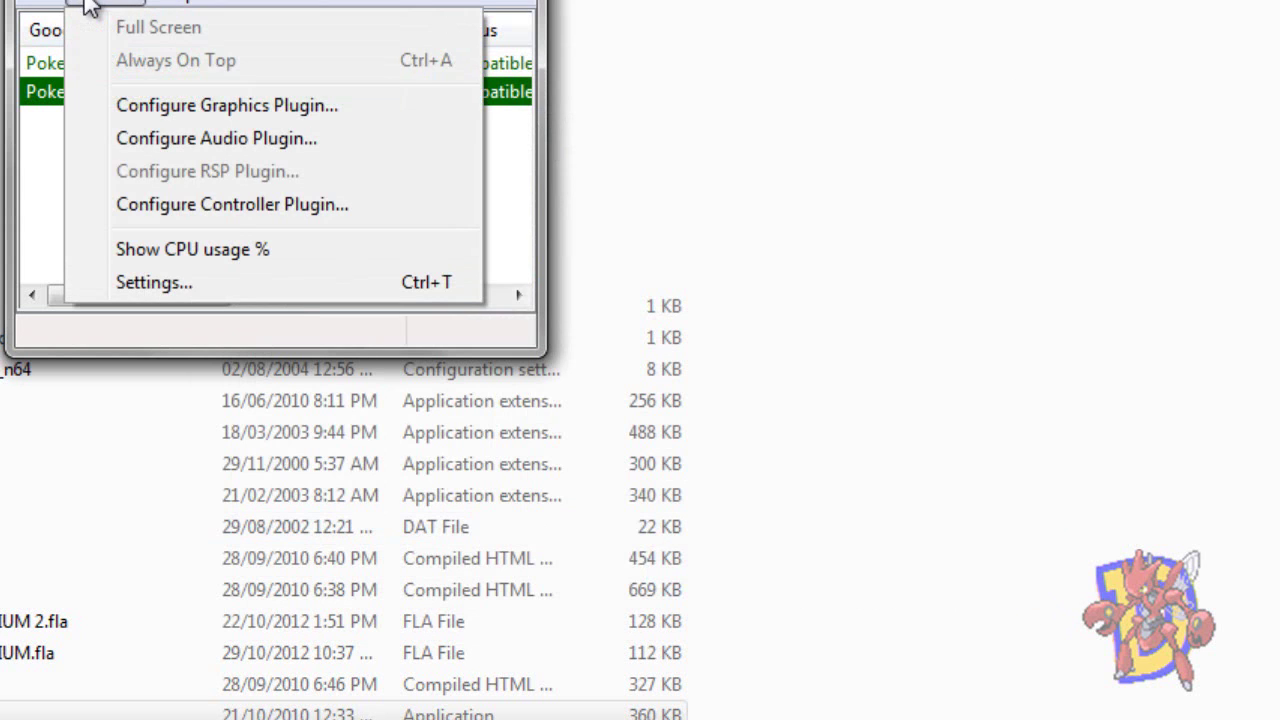
pyautogui.click(145, 205)
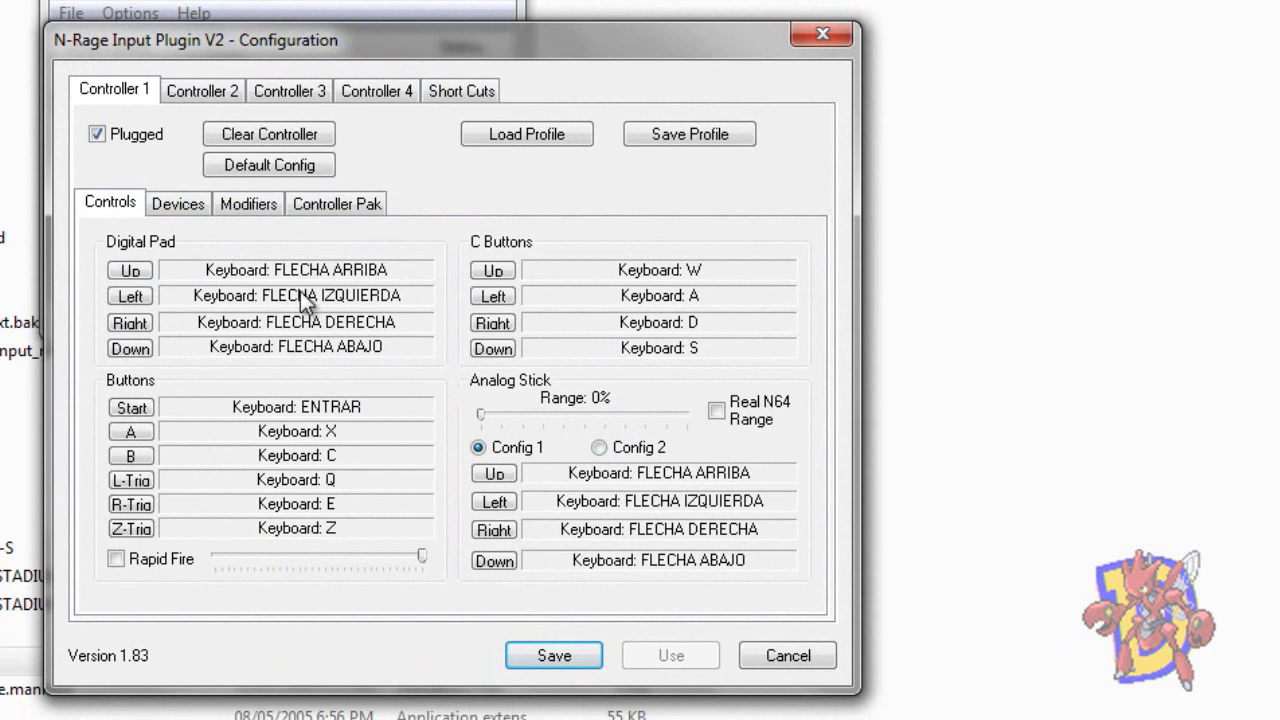
pyautogui.click(314, 211)
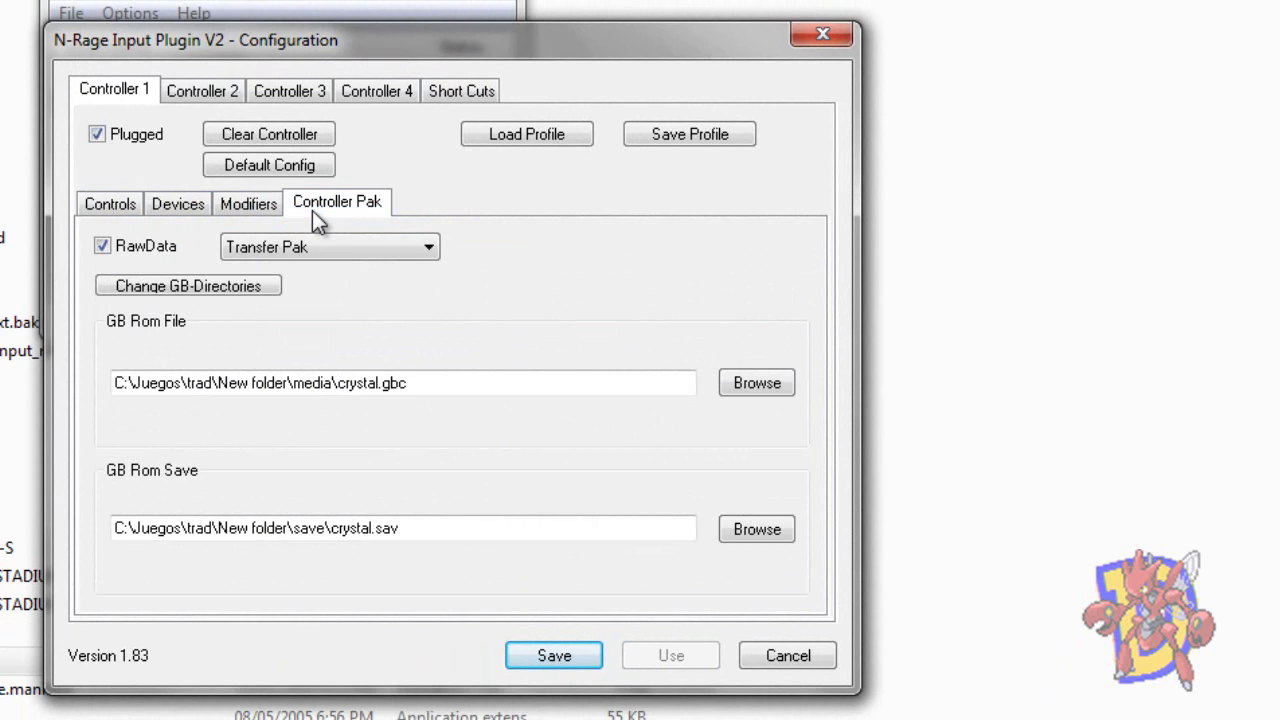
pyautogui.click(303, 251)
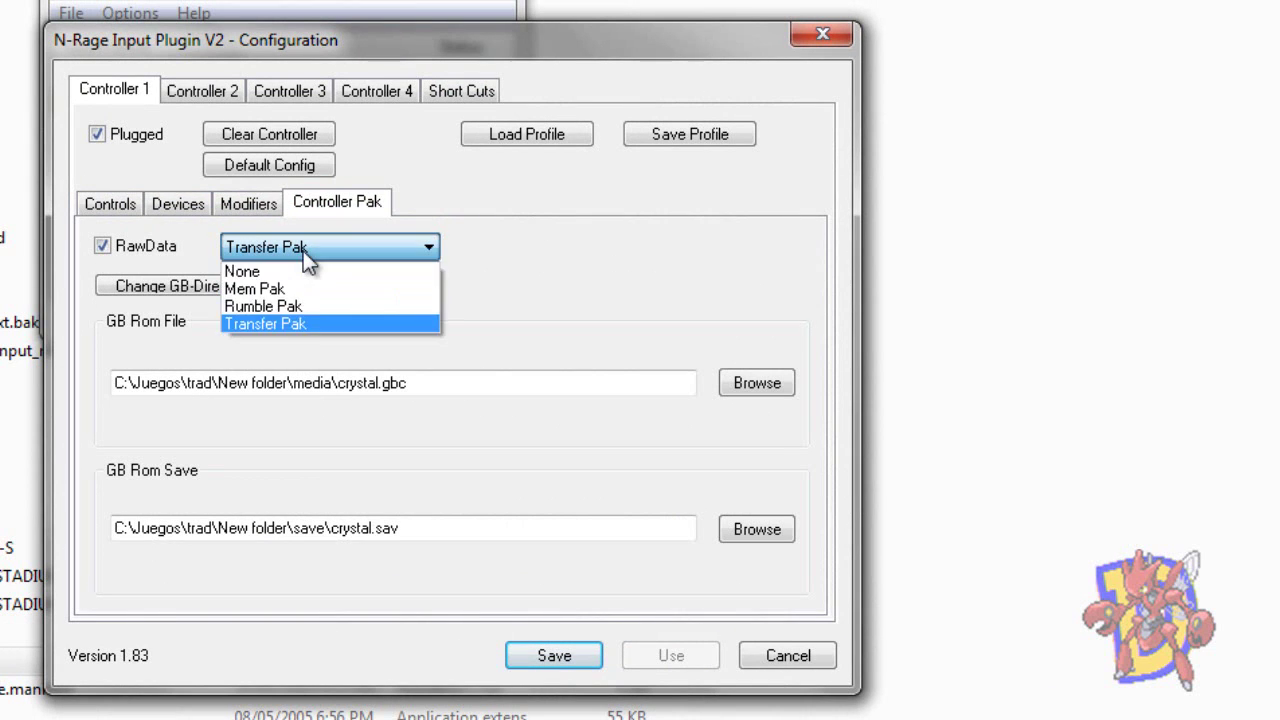
pyautogui.click(303, 321)
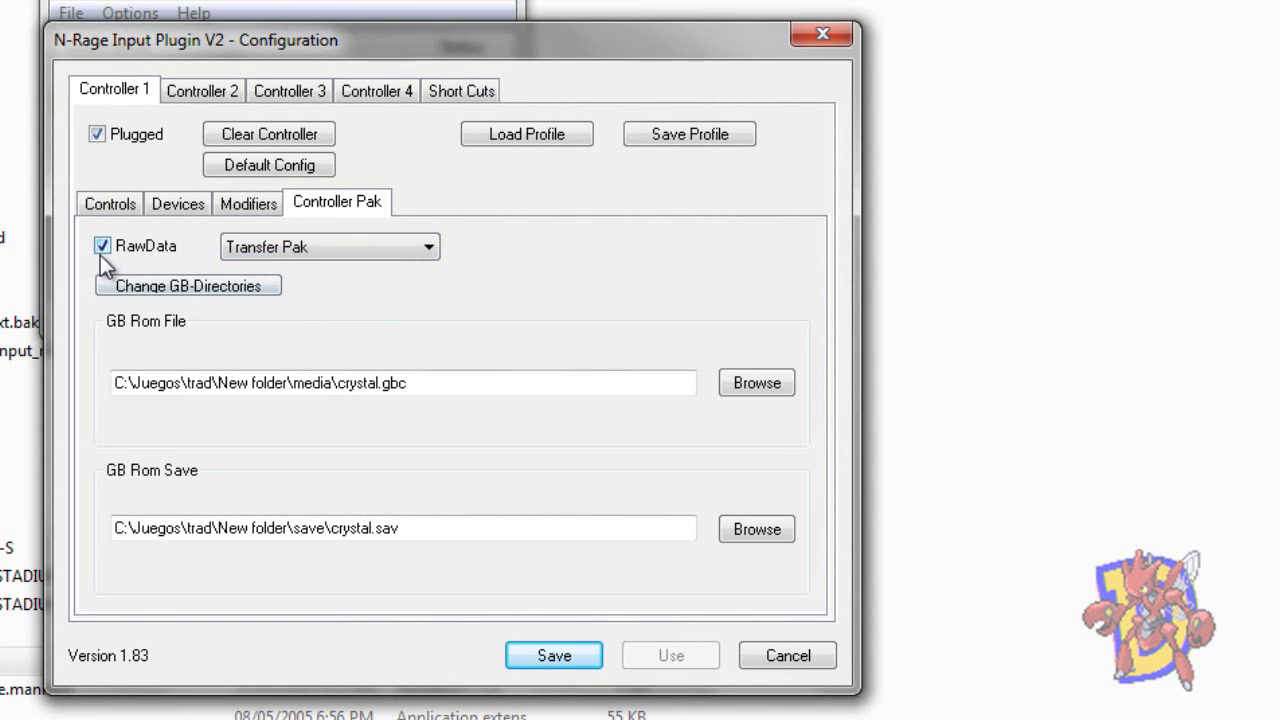
pyautogui.click(101, 252)
pyautogui.click(101, 252)
# Assign crystal.gbc as the GB Rom File and crystal.sav as the GB Rom Save, and save the controller configuration
pyautogui.click(435, 385)
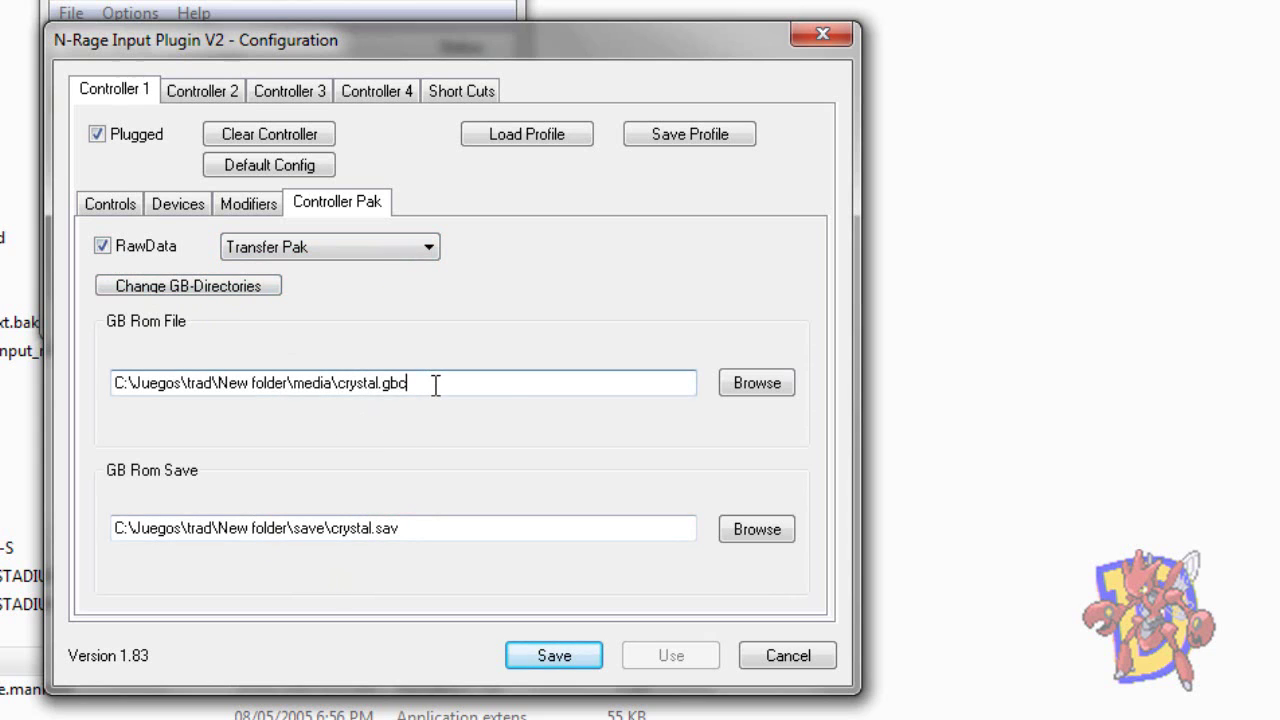
pyautogui.click(748, 385)
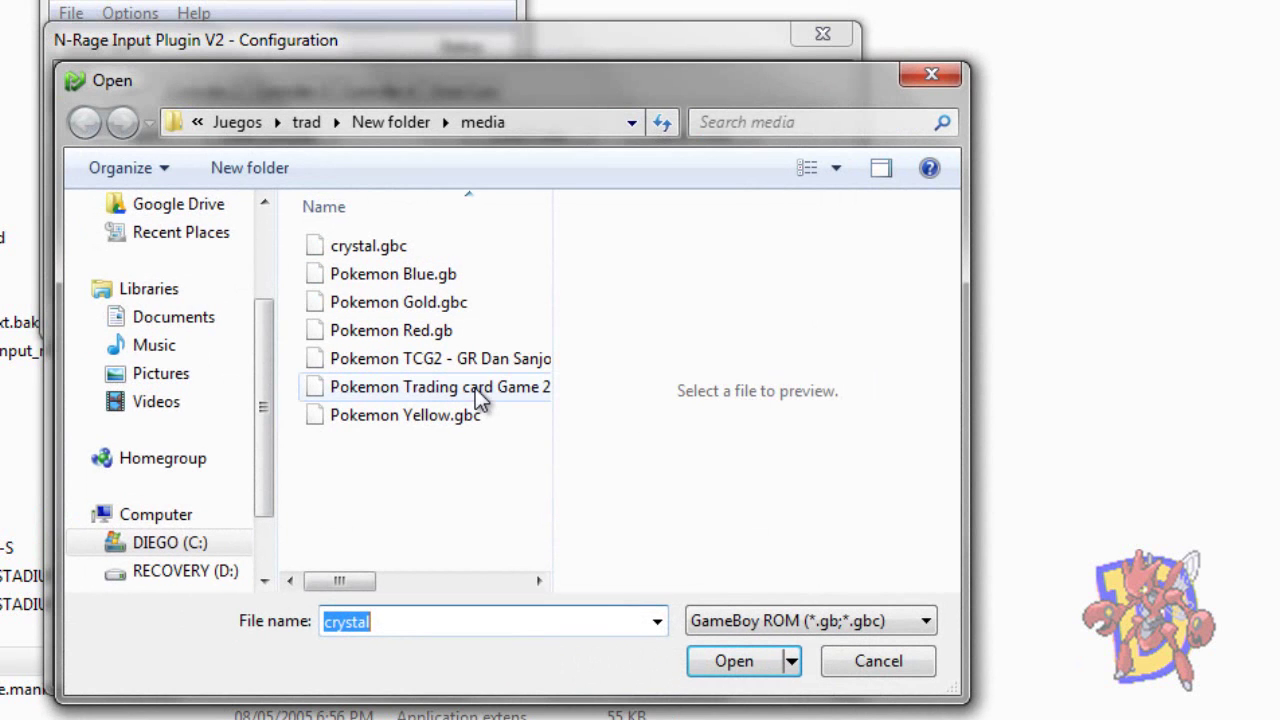
pyautogui.click(376, 258)
pyautogui.doubleClick(377, 258)
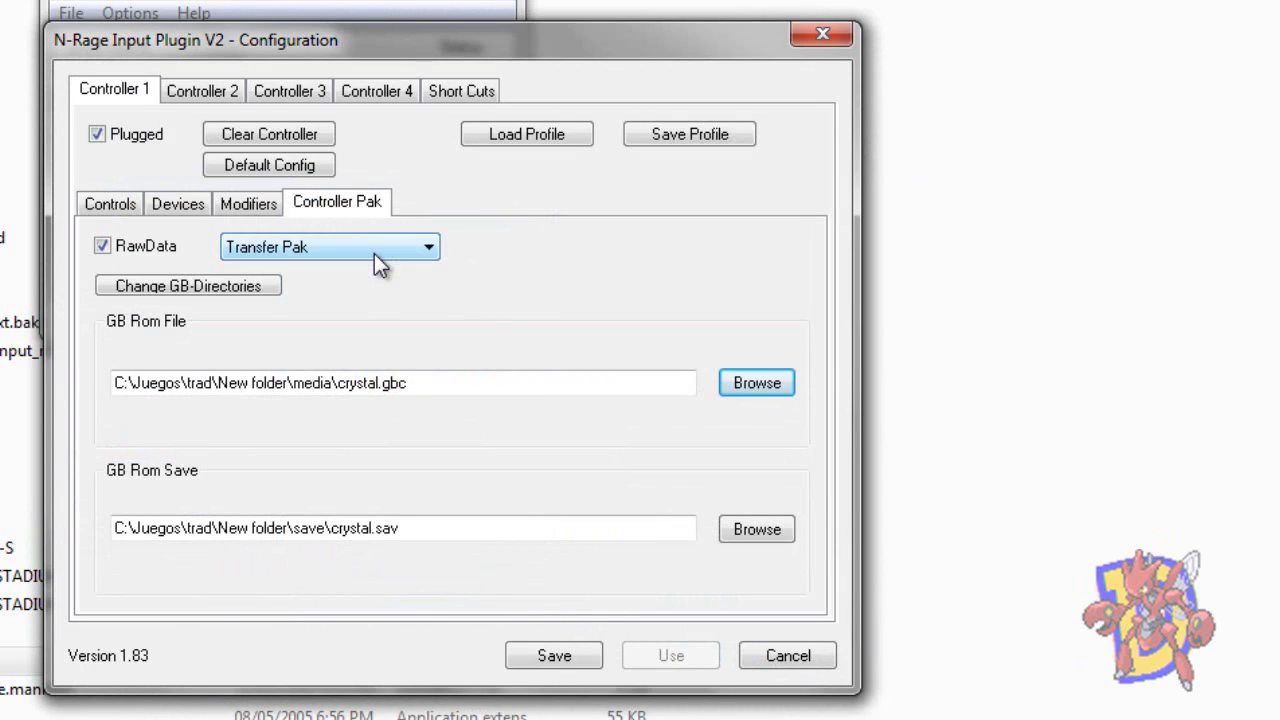
pyautogui.click(760, 533)
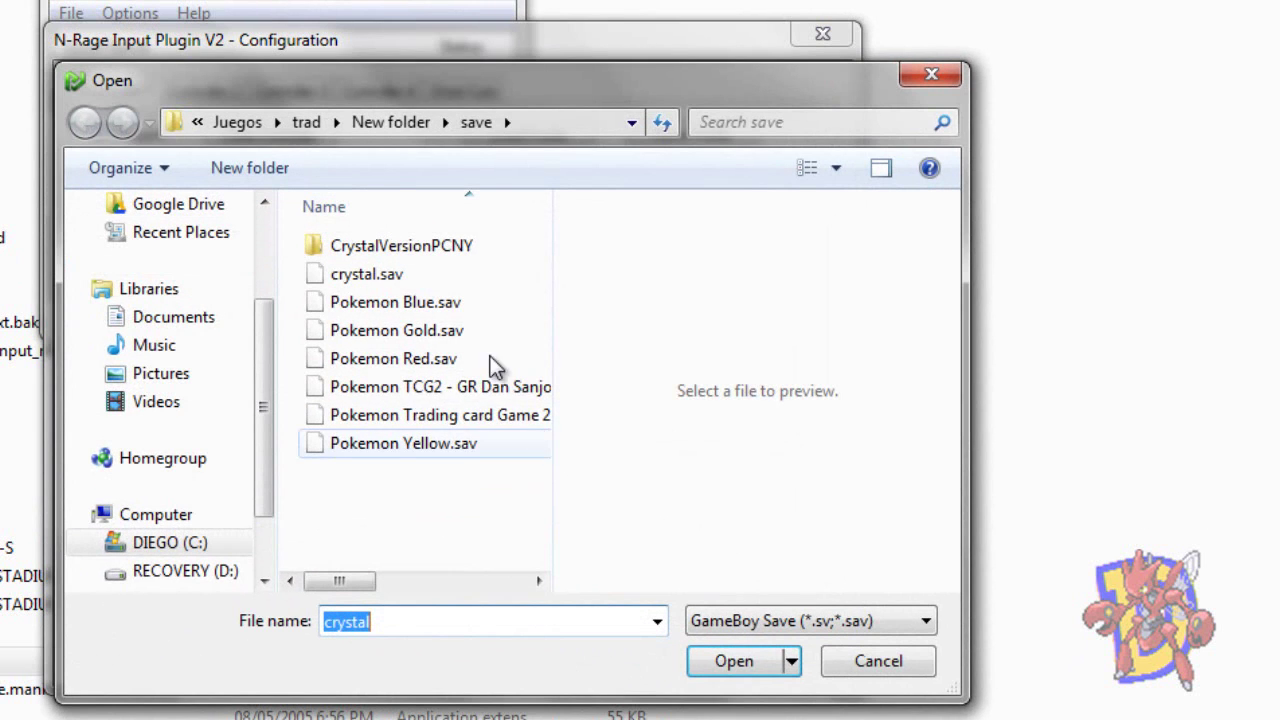
pyautogui.doubleClick(397, 280)
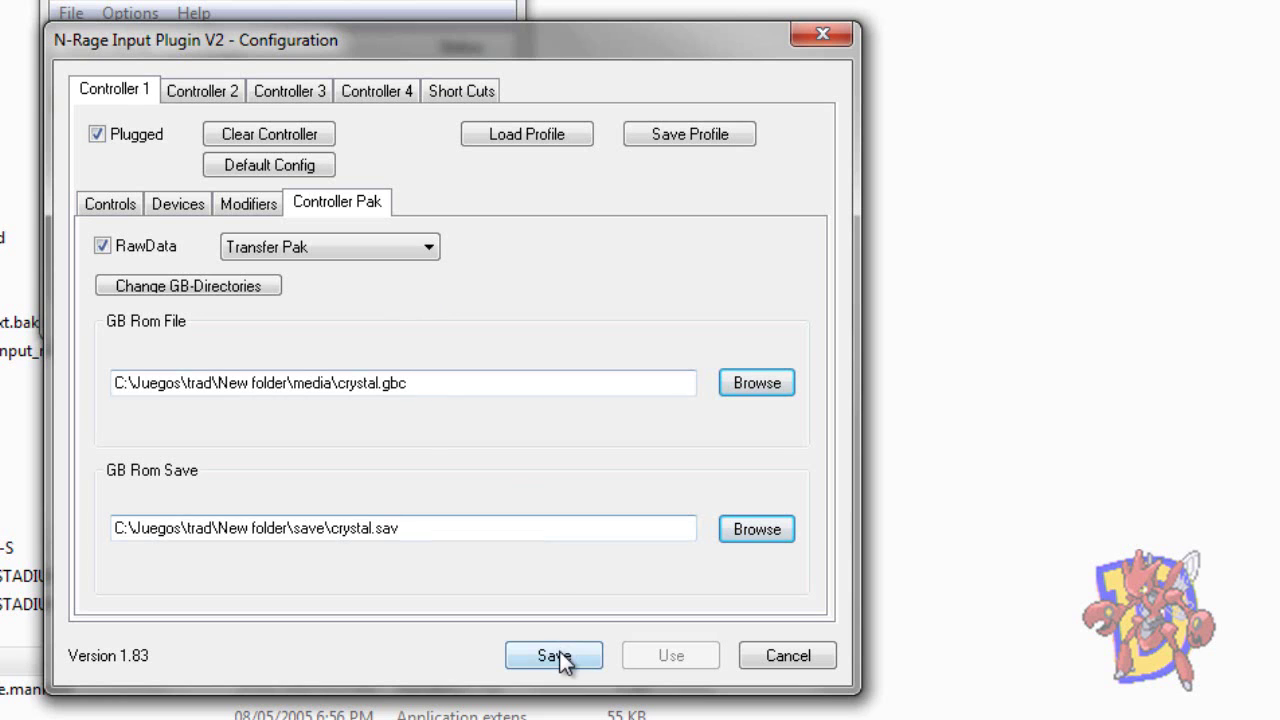
pyautogui.click(559, 654)
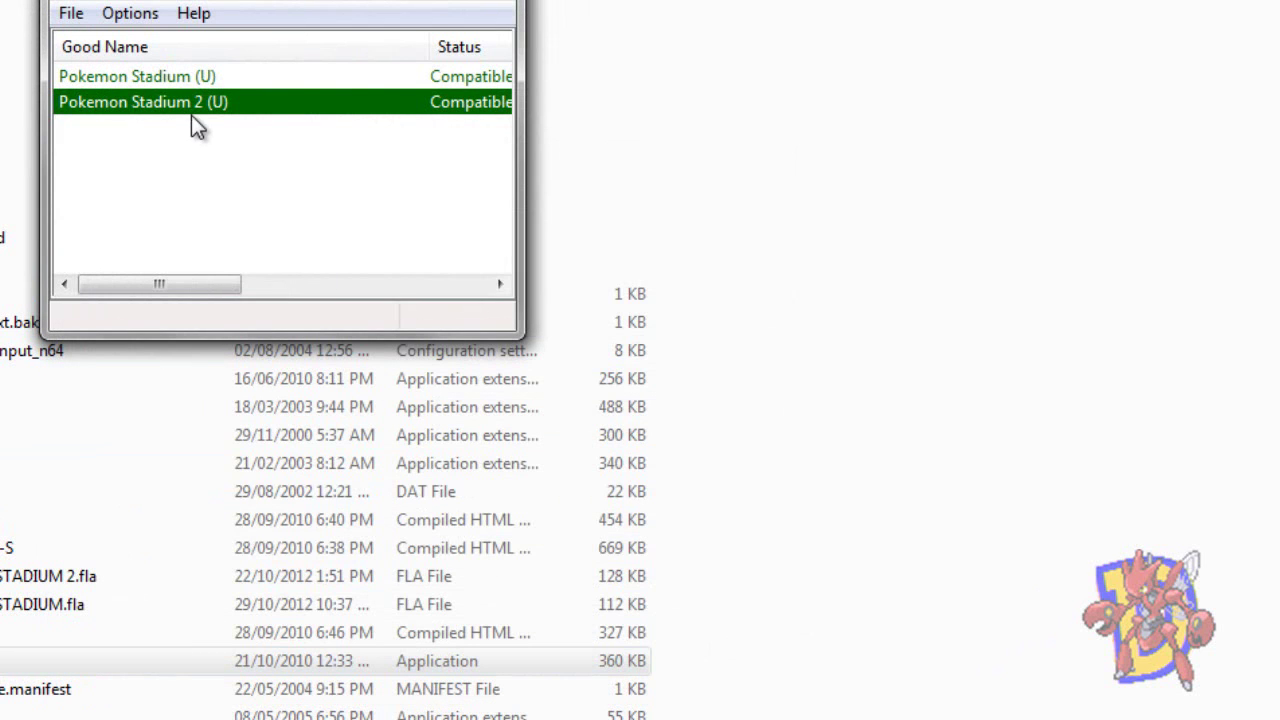
# Start Pokemon Stadium 2 and go past the Game Pak Check to the Free Battle rule selection
pyautogui.doubleClick(192, 112)
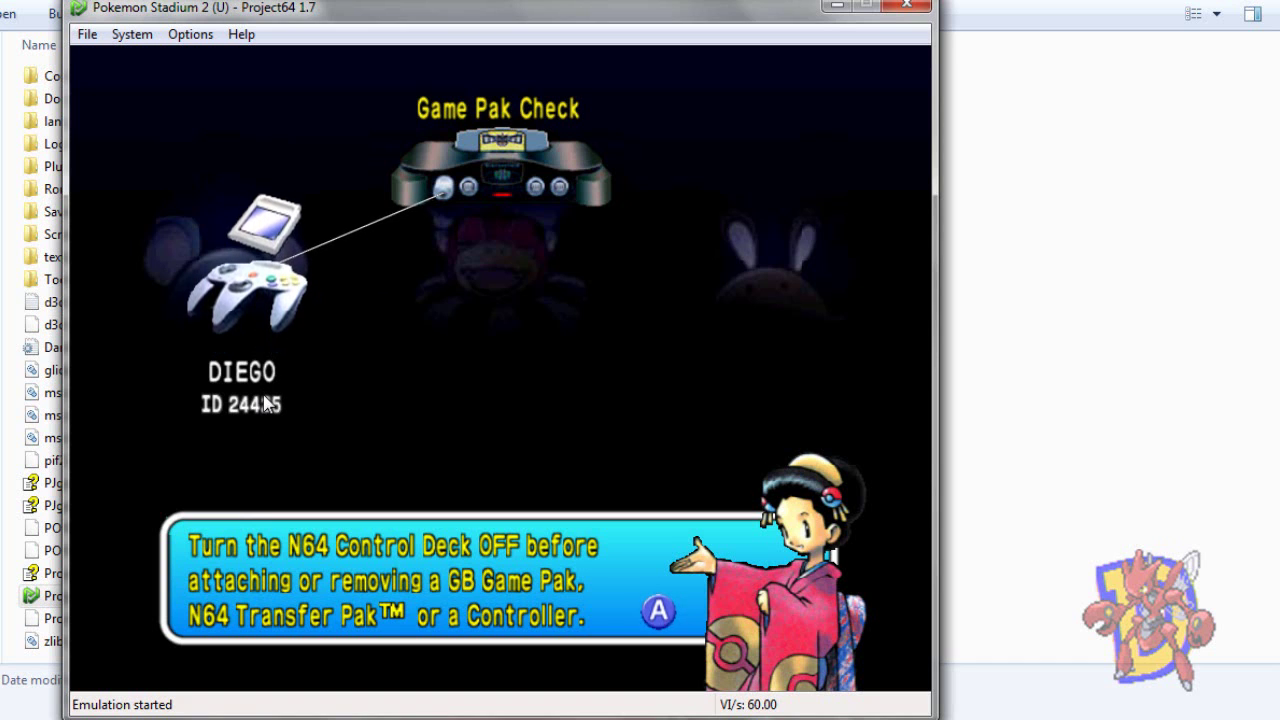
pyautogui.press('x')
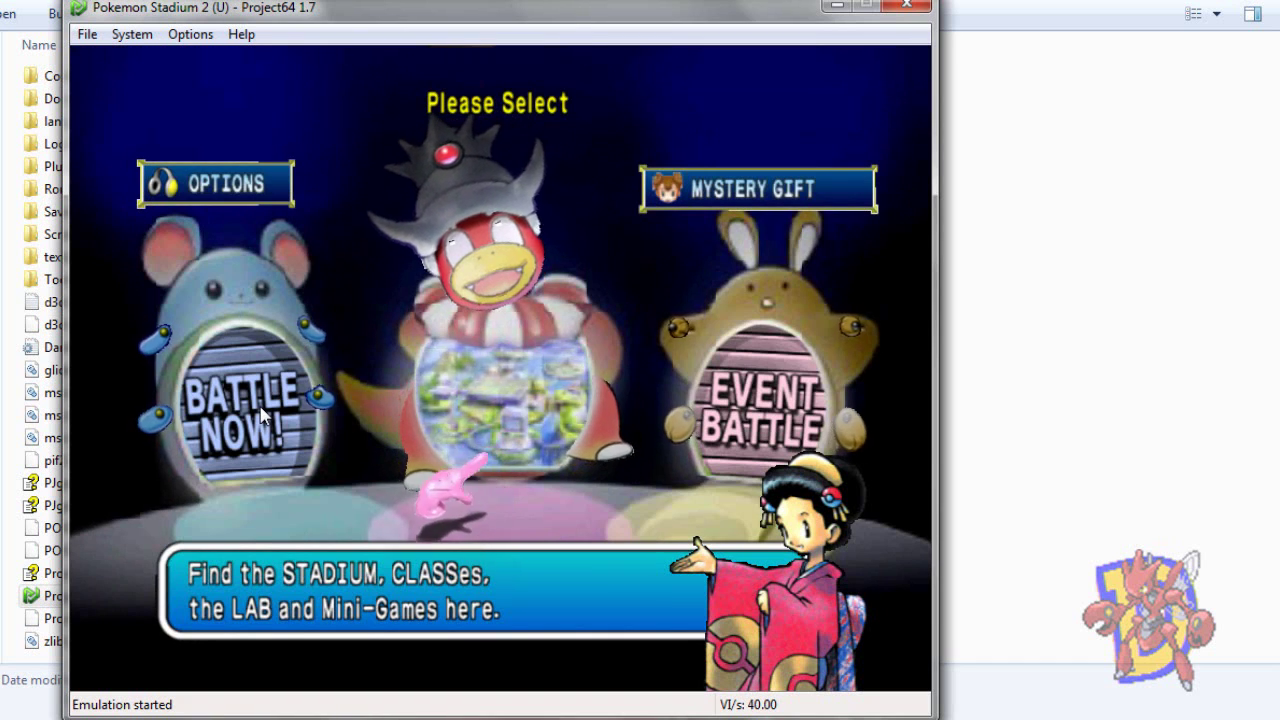
pyautogui.press('x')
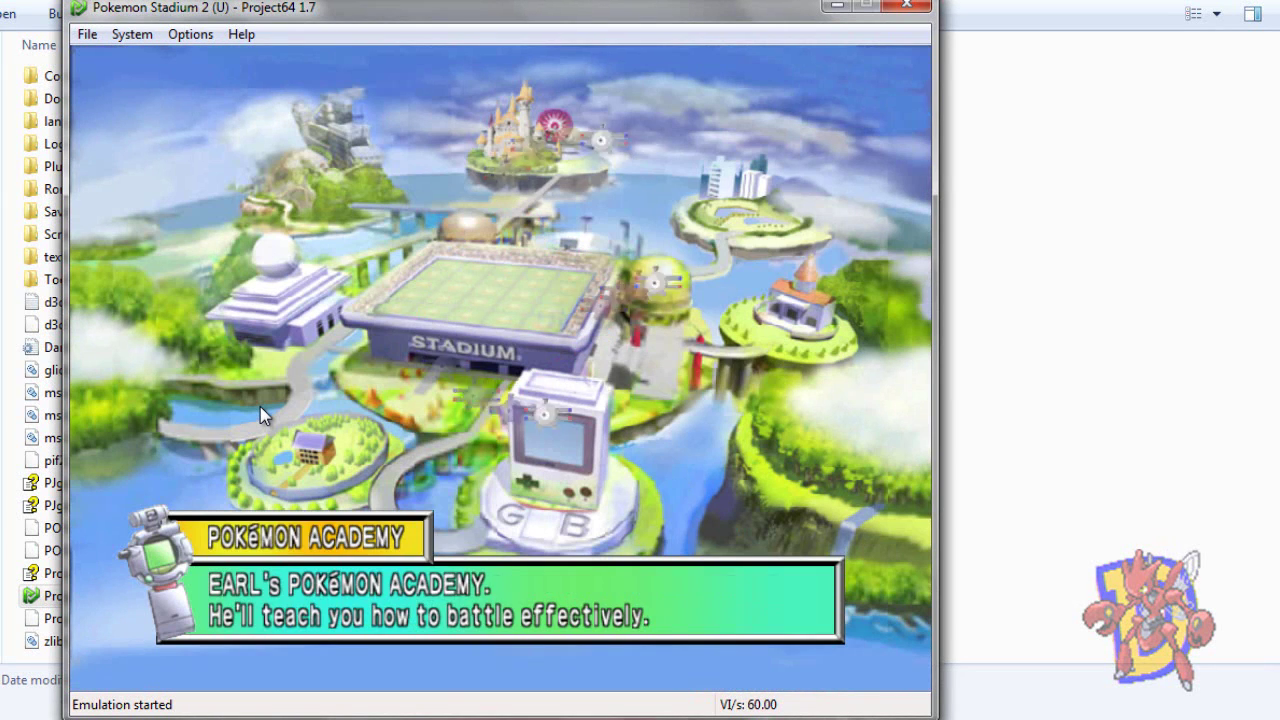
pyautogui.press('Down')
pyautogui.press('x')
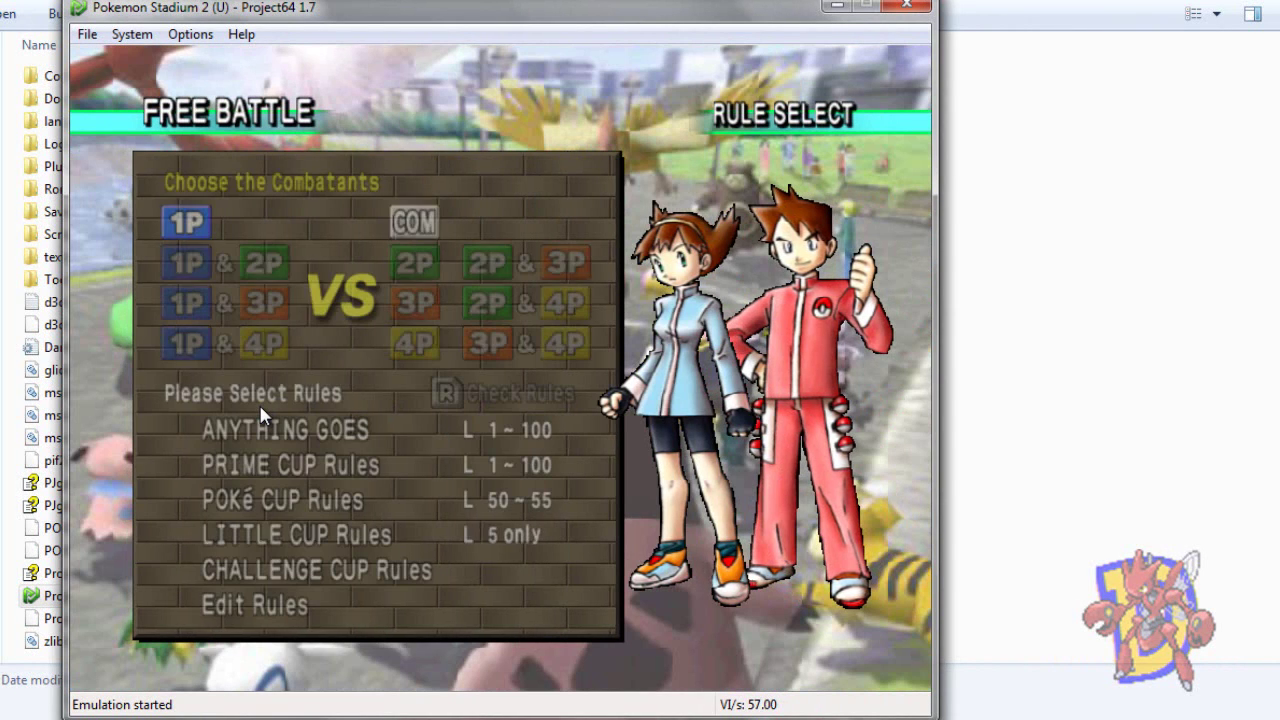
# Set up the free battle as 1P versus COM under the Anything Goes rules
pyautogui.press('x')
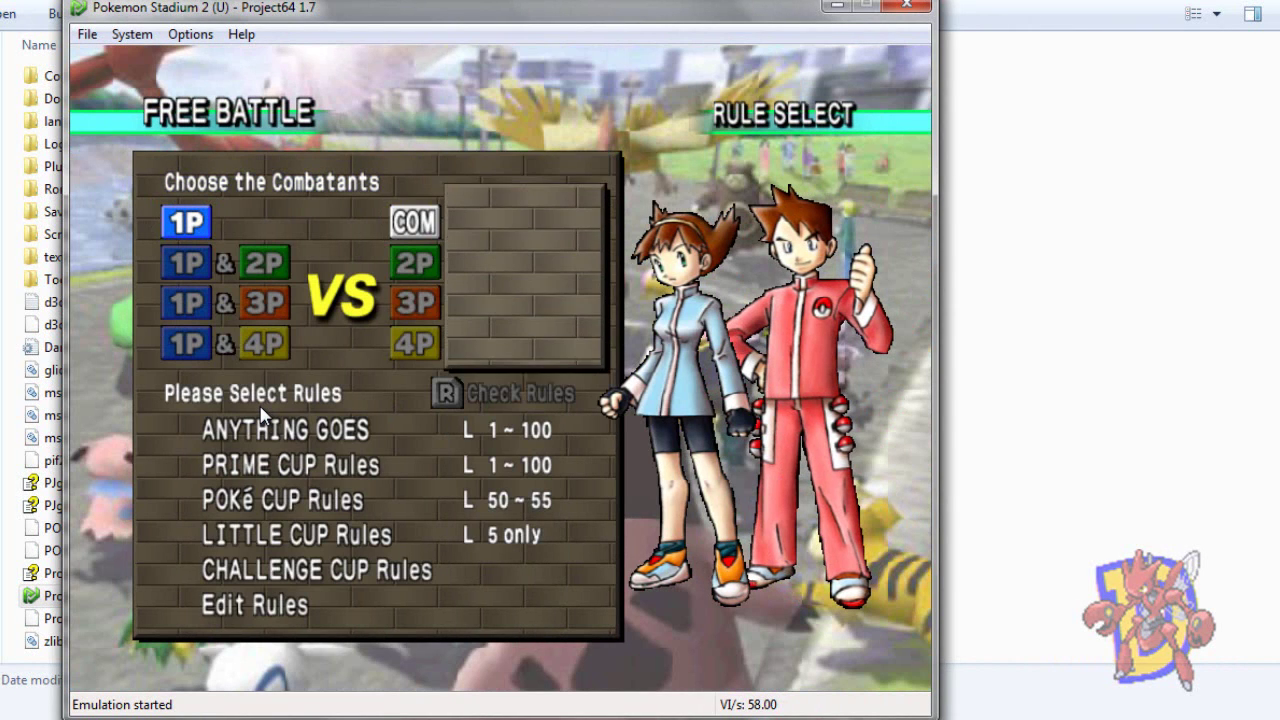
pyautogui.press('x')
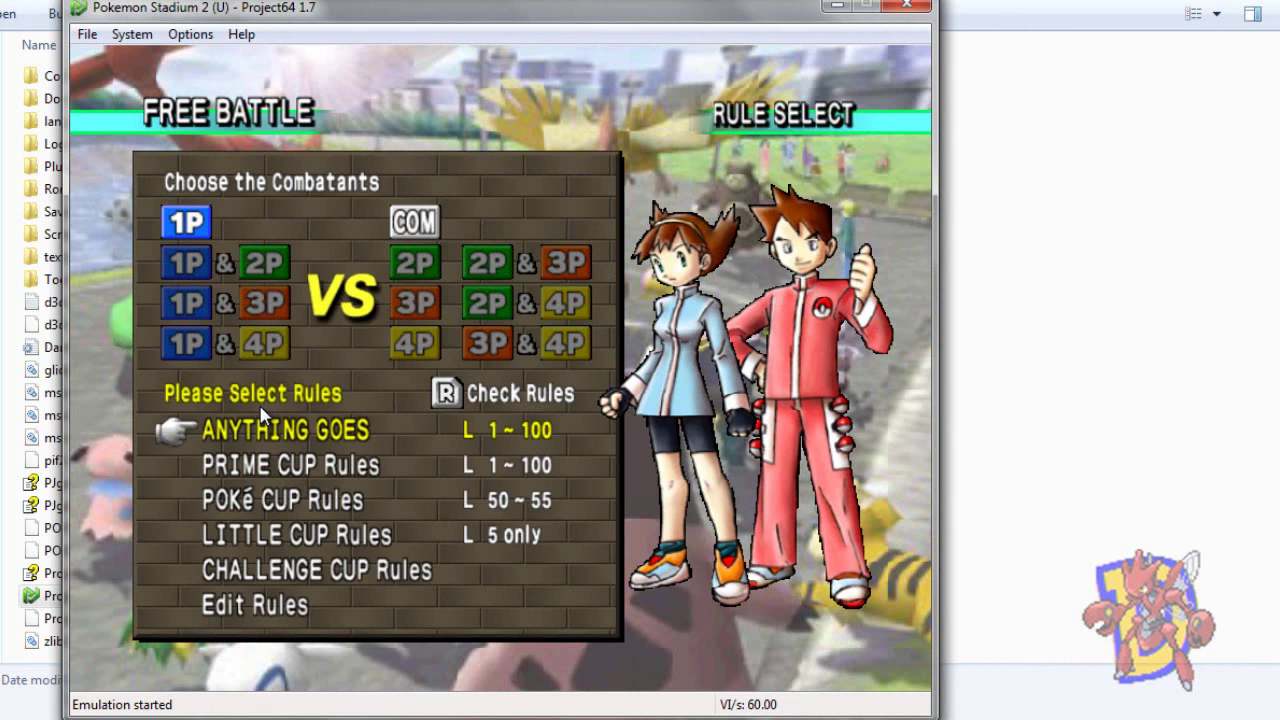
pyautogui.press('x')
pyautogui.press('x')
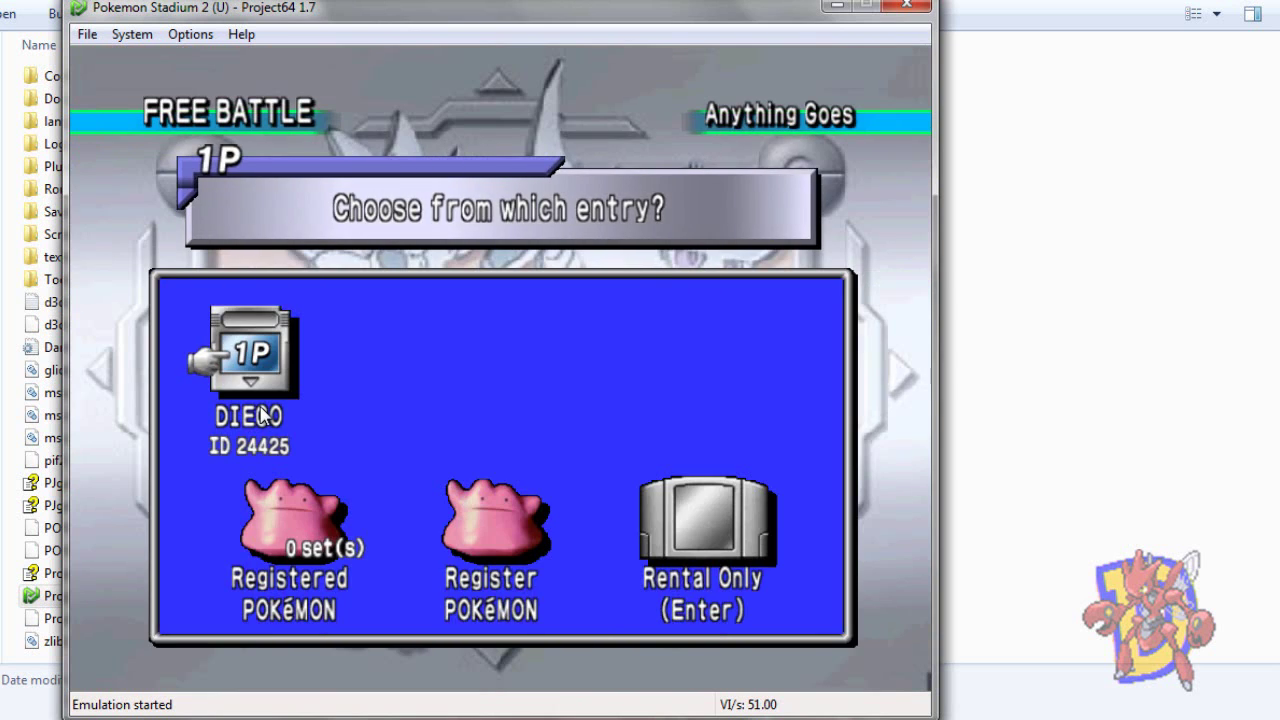
# Begin registering Pokémon from the entry selection, using the 1P Game Pak as the source
pyautogui.press('Down')
pyautogui.press('Right')
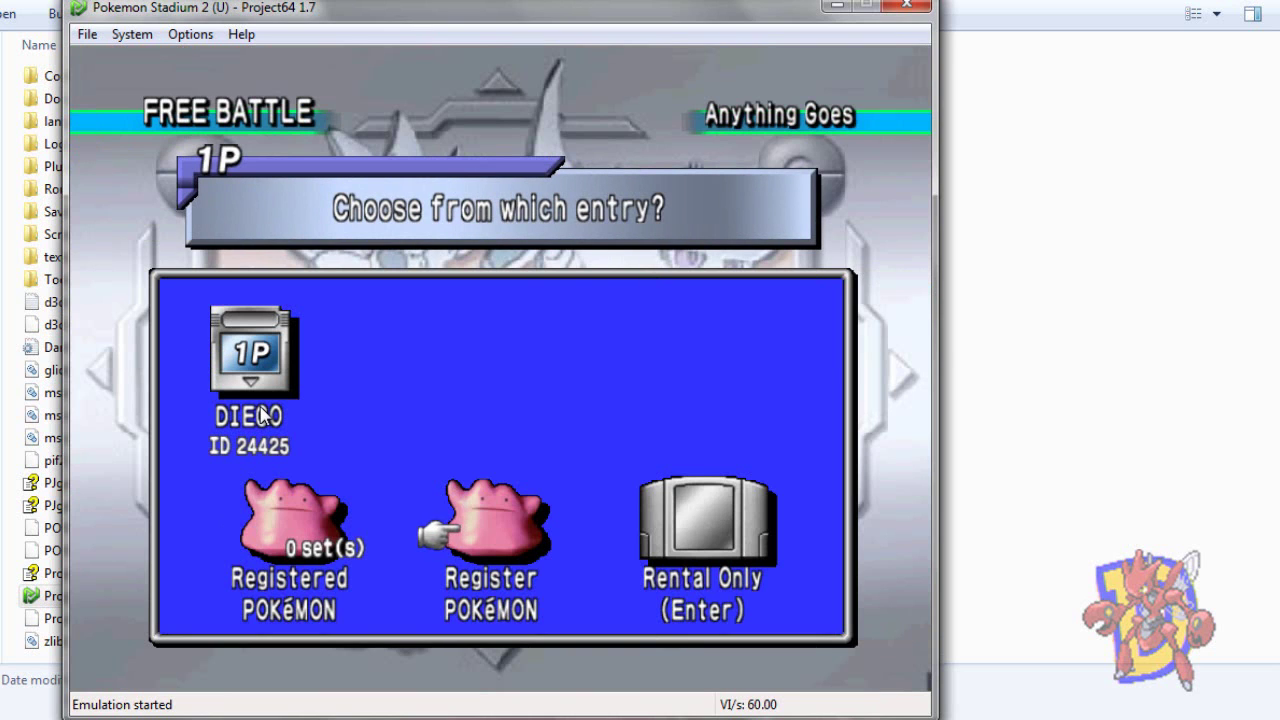
pyautogui.press('x')
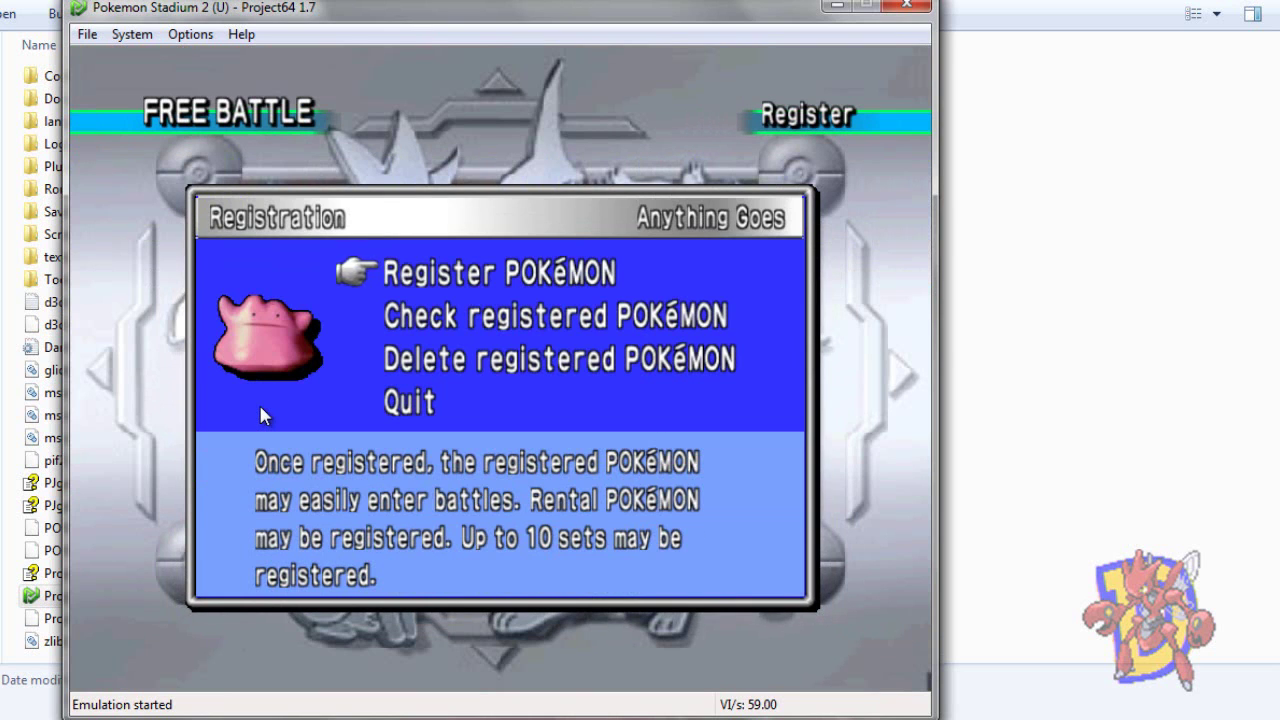
pyautogui.press('x')
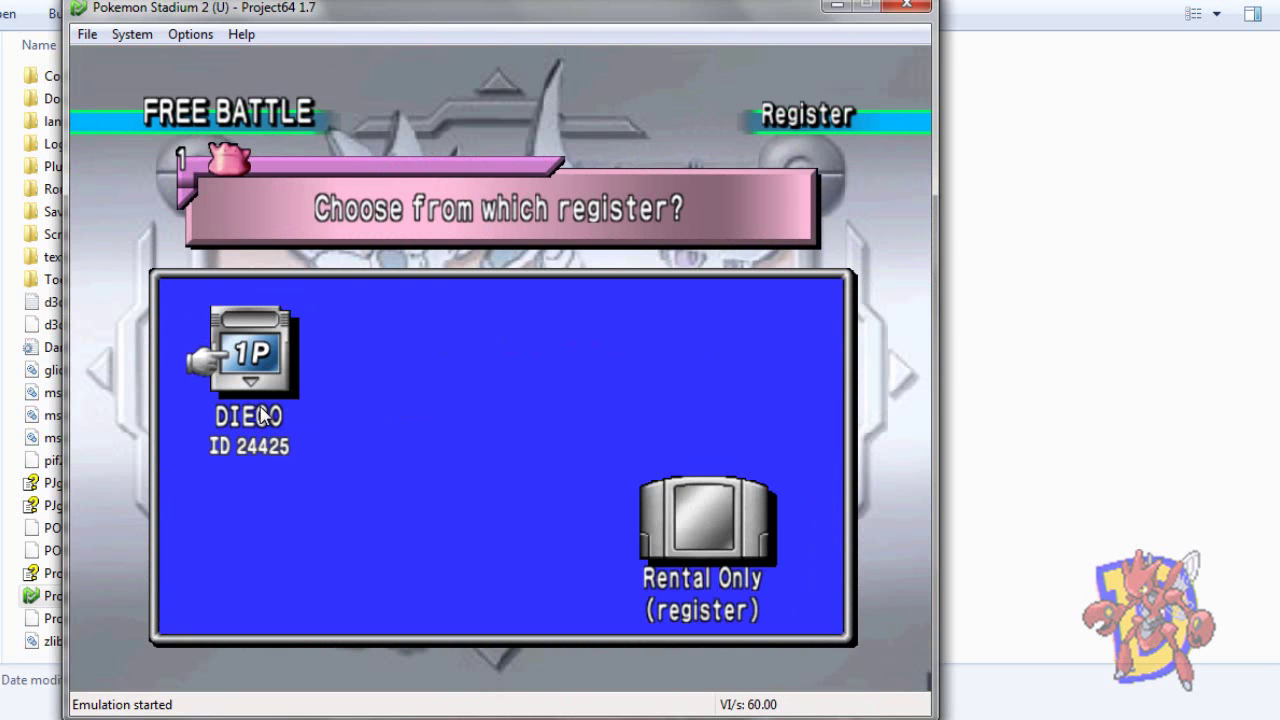
pyautogui.press('x')
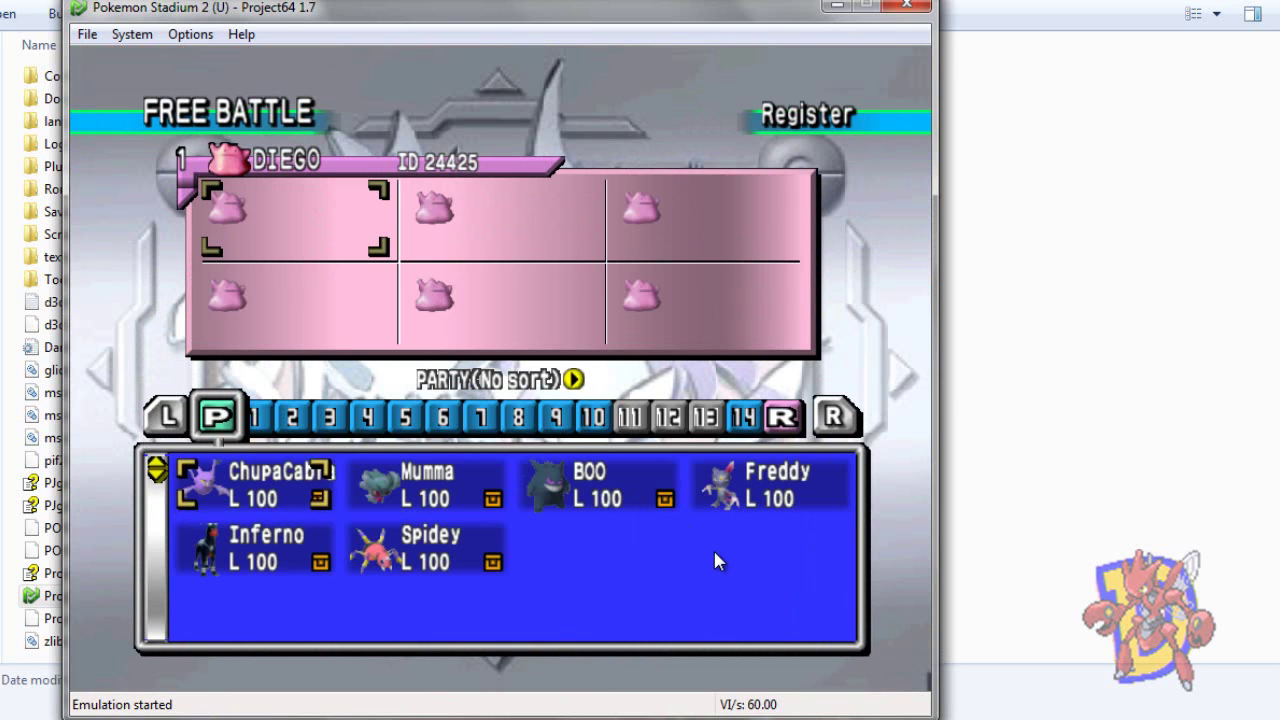
# Enter all six party Pokémon into the registration set: ChupaCabra, Mumma, BOO, Freddy, Inferno and Spidey
pyautogui.press('x')
pyautogui.press('x')
pyautogui.press('x')
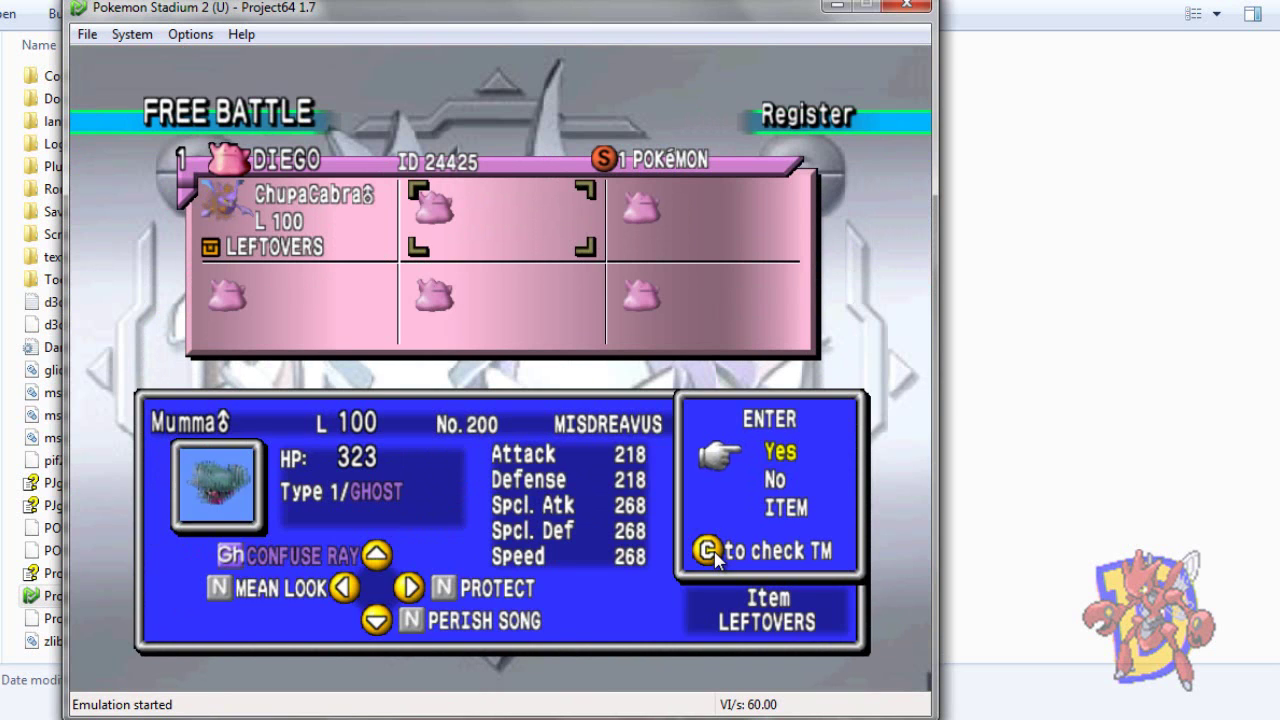
pyautogui.press('x')
pyautogui.press('x')
pyautogui.press('x')
pyautogui.press('x')
pyautogui.press('x')
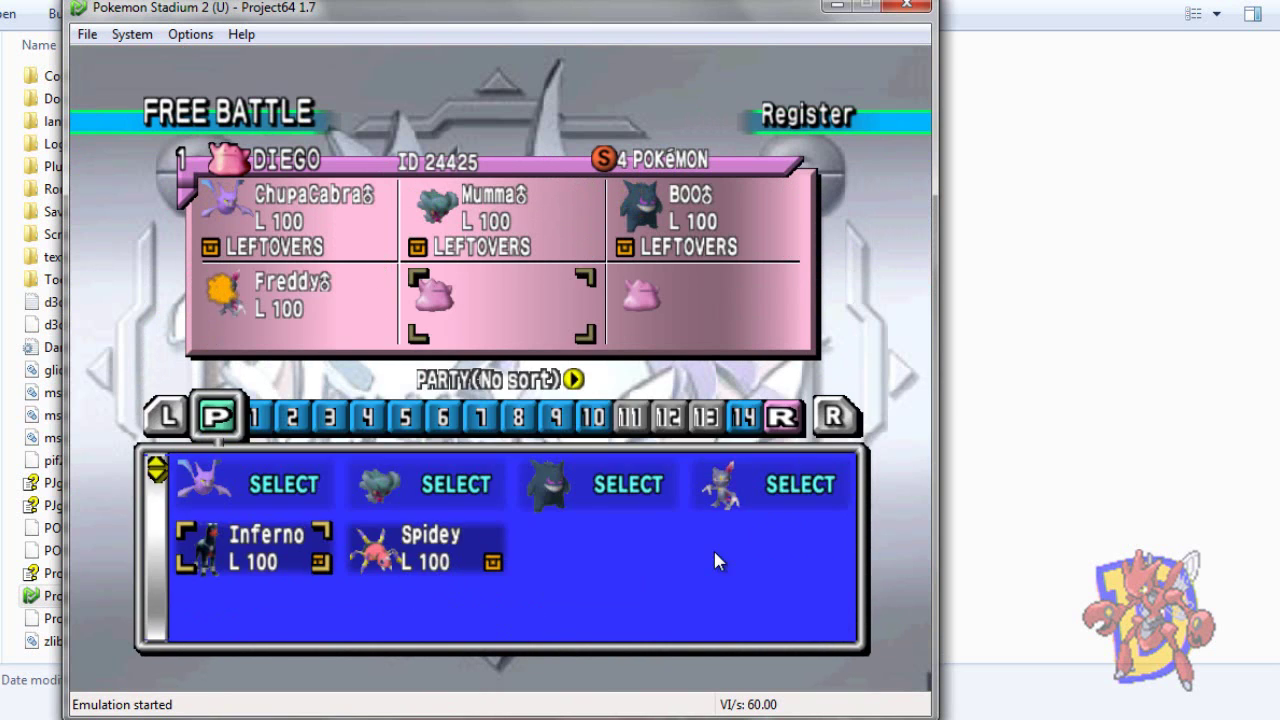
pyautogui.press('x')
pyautogui.press('x')
pyautogui.press('x')
pyautogui.press('x')
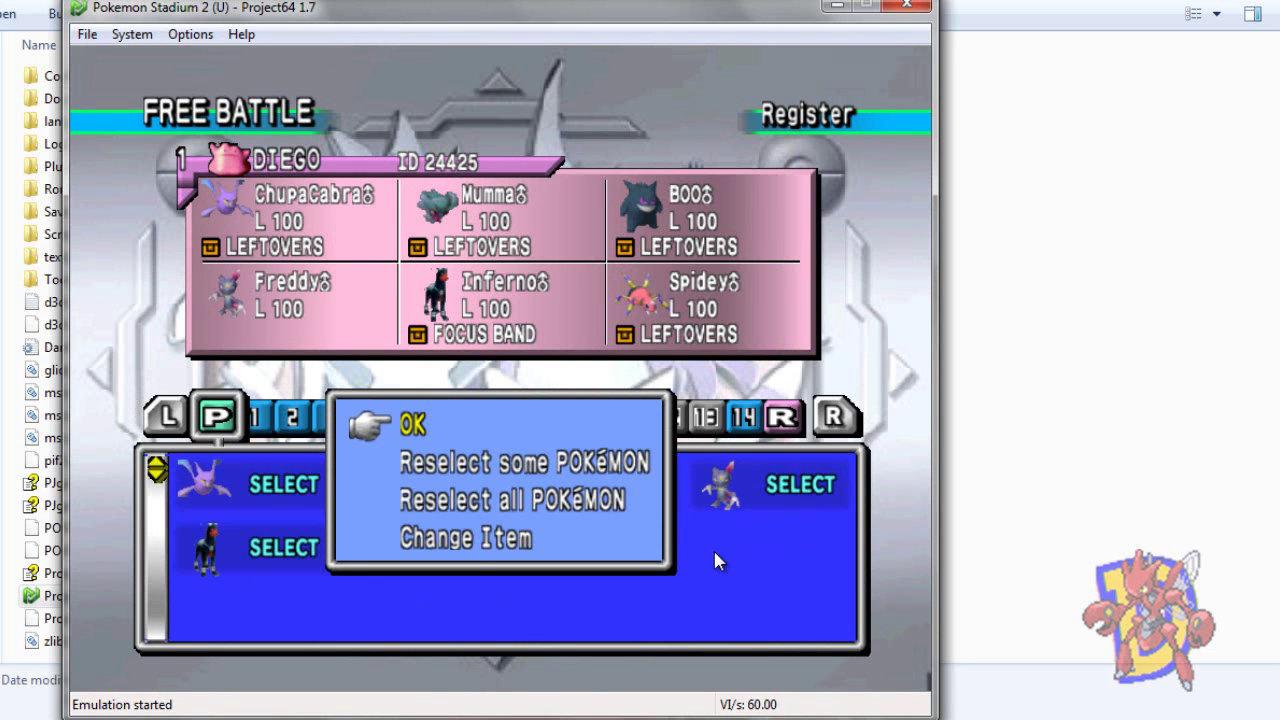
# Confirm the registered team, quit registration and return to the entry selection
pyautogui.press('c')
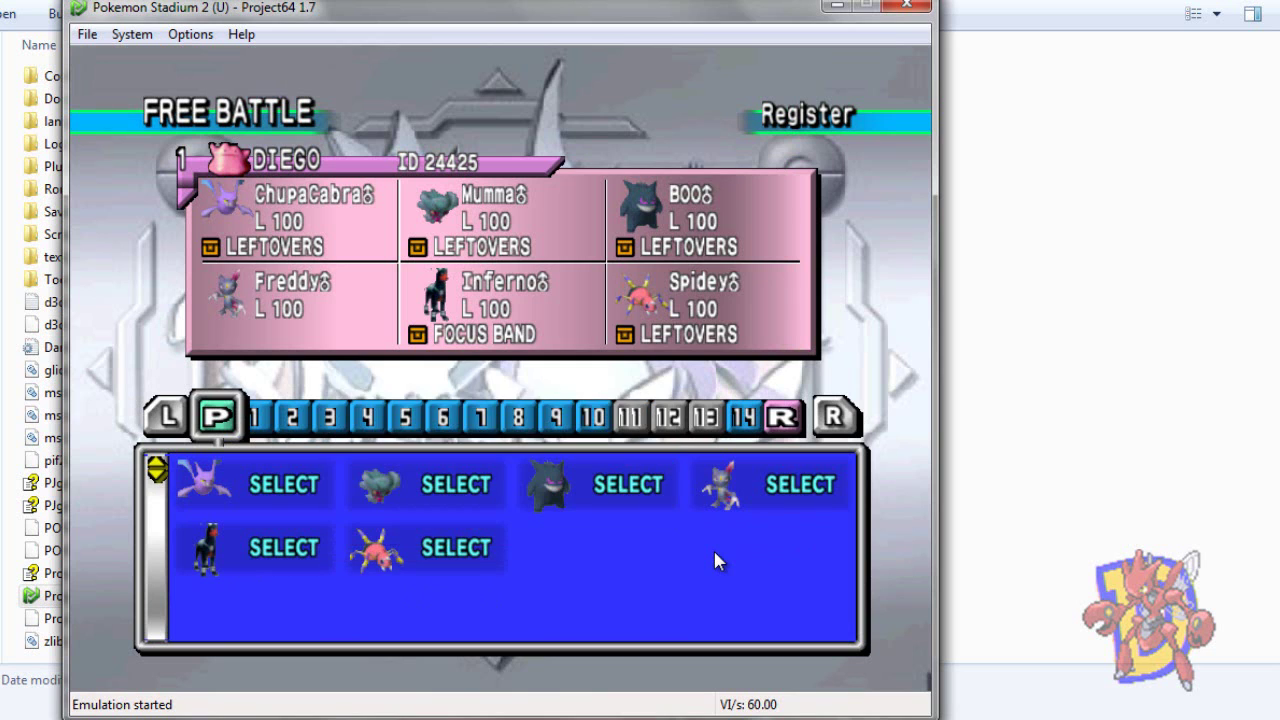
pyautogui.press('x')
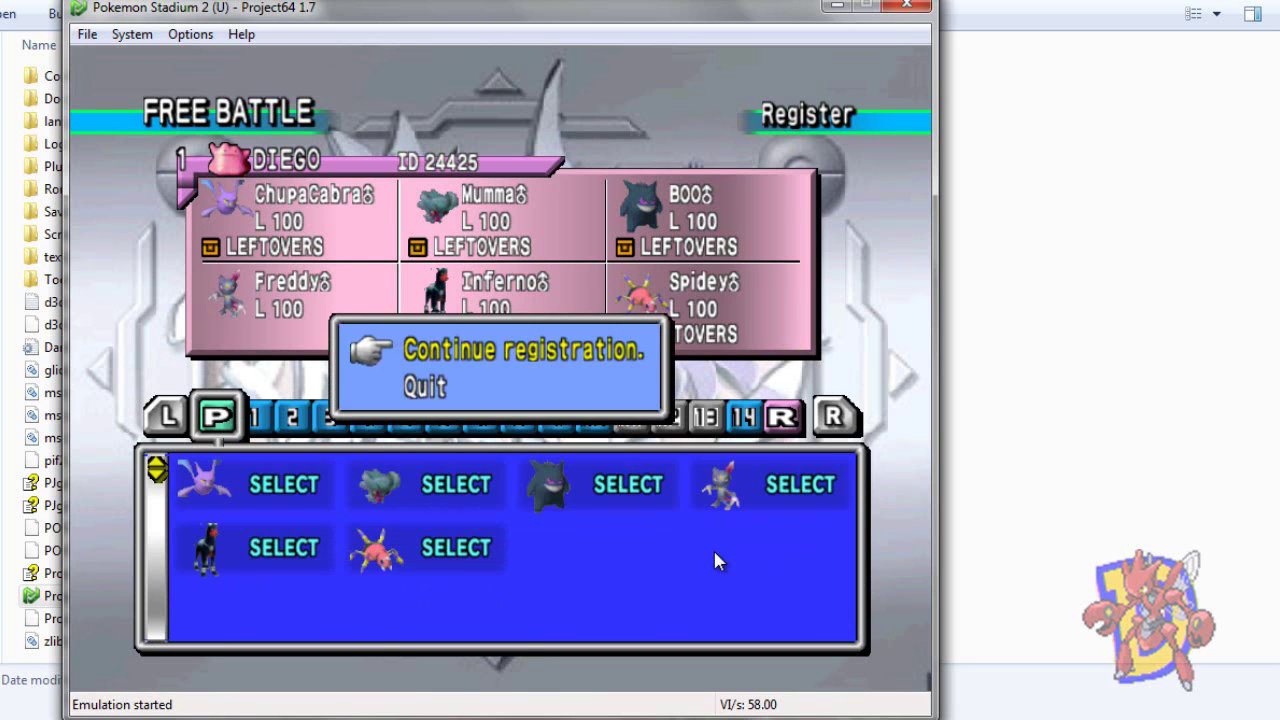
pyautogui.press('Down')
pyautogui.press('x')
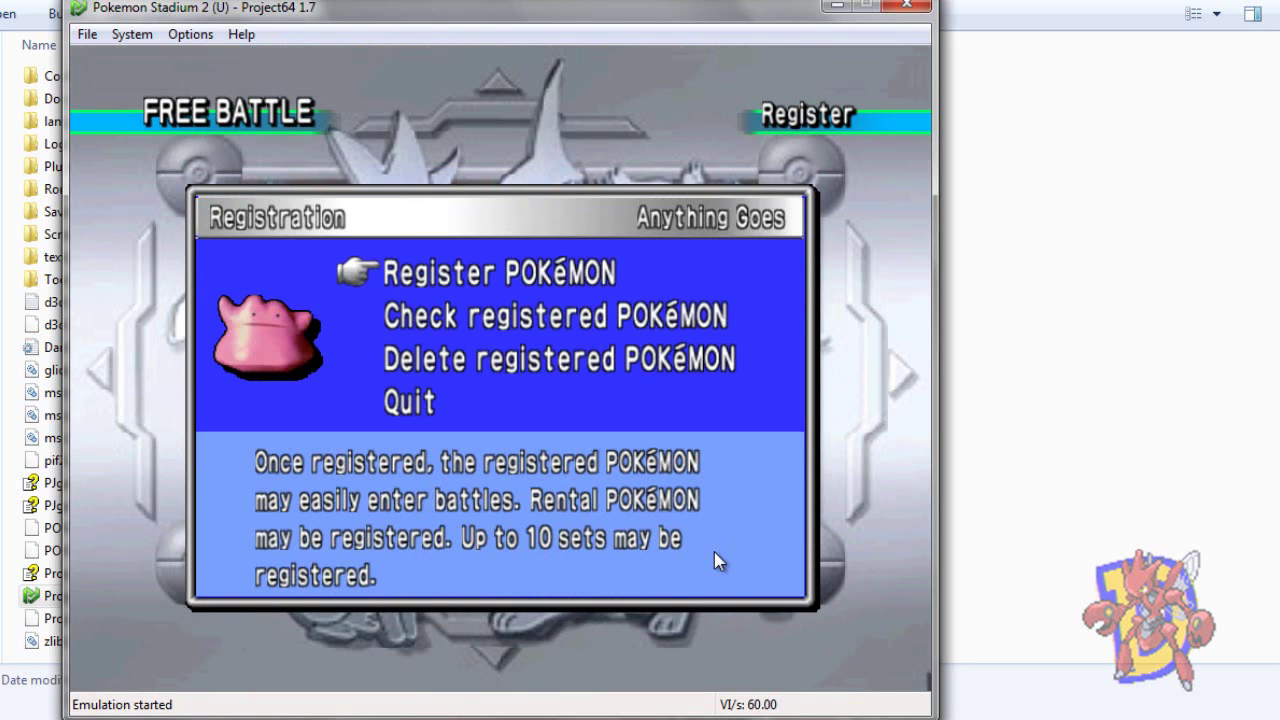
pyautogui.press('Down')
pyautogui.press('Down')
pyautogui.press('Down')
pyautogui.press('x')
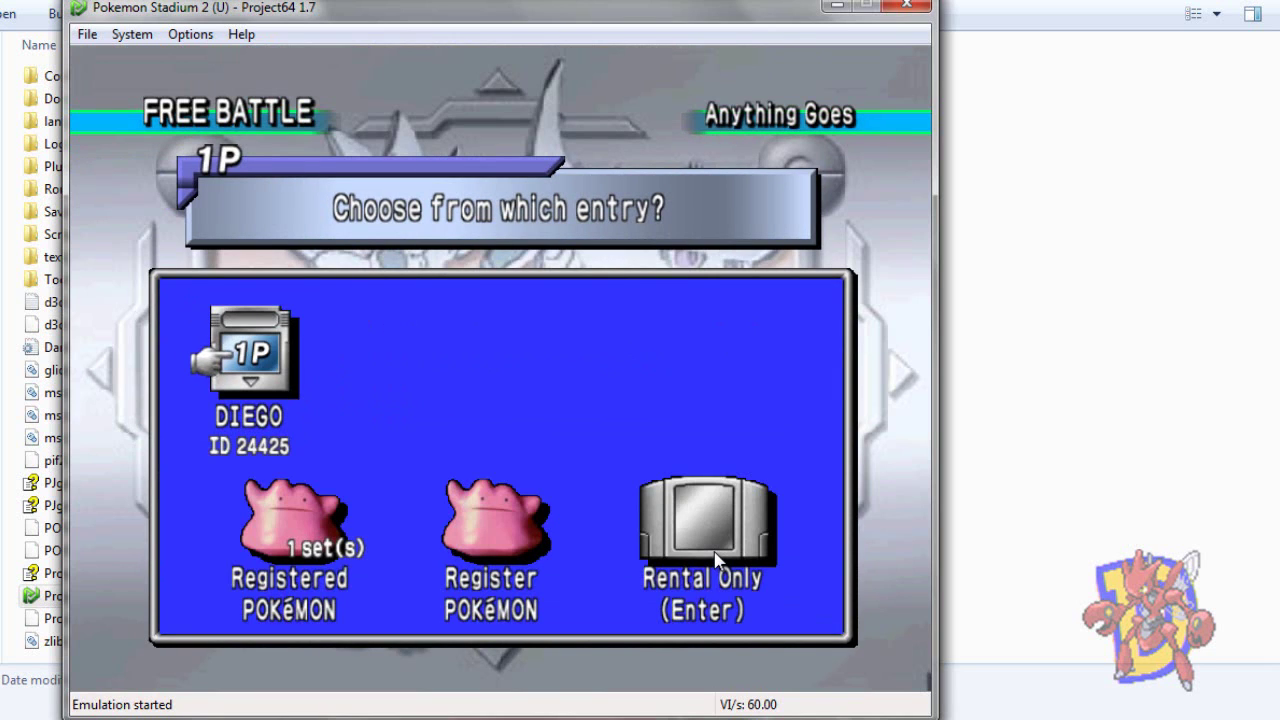
# View the Registered Pokémon set for Anything Goes, and close the emulator
pyautogui.press('Down')
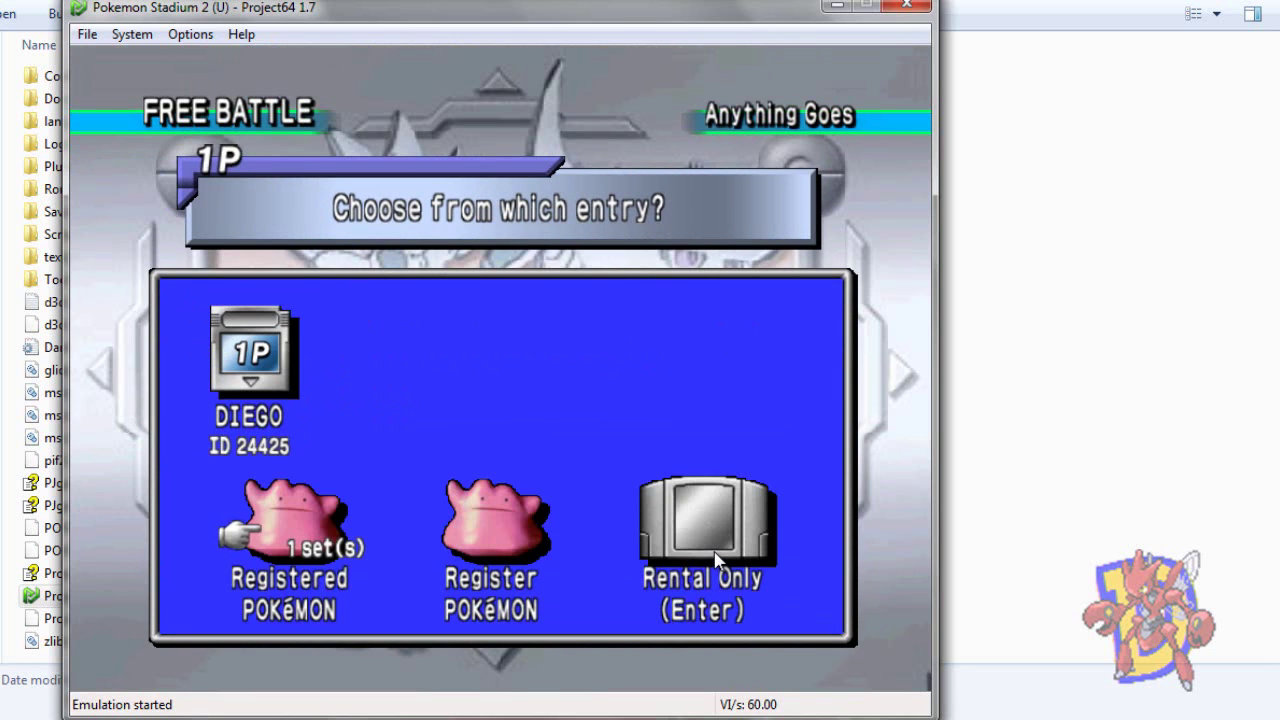
pyautogui.press('x')
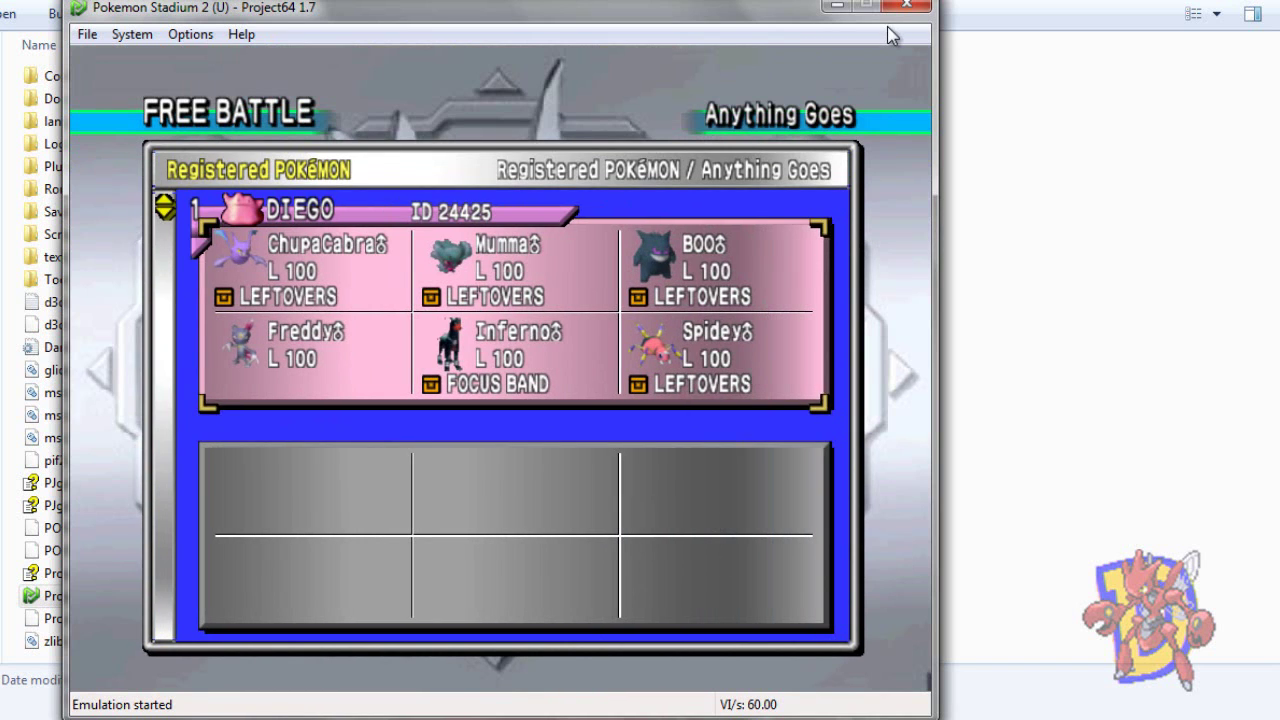
pyautogui.click(906, 6)
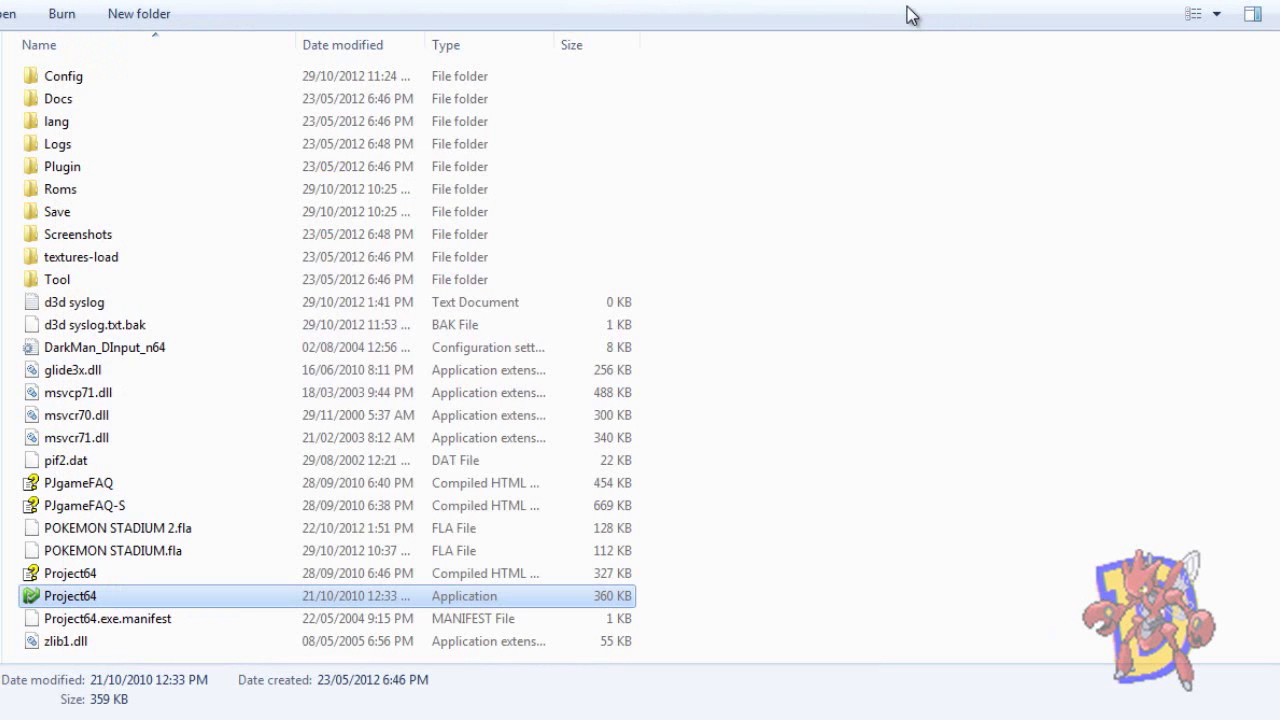
# Locate the POKEMON STADIUM 2.fla save file in the Save folder and return to the emulator's main folder
pyautogui.doubleClick(83, 214)
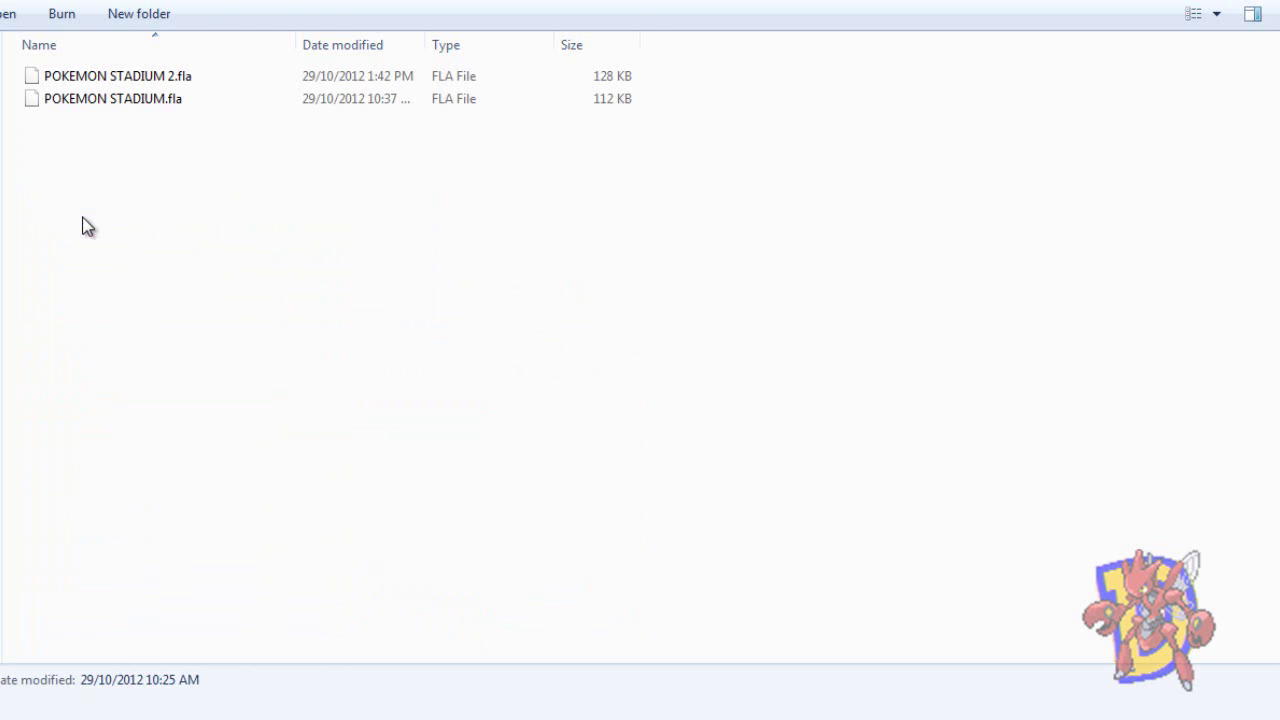
pyautogui.click(145, 84)
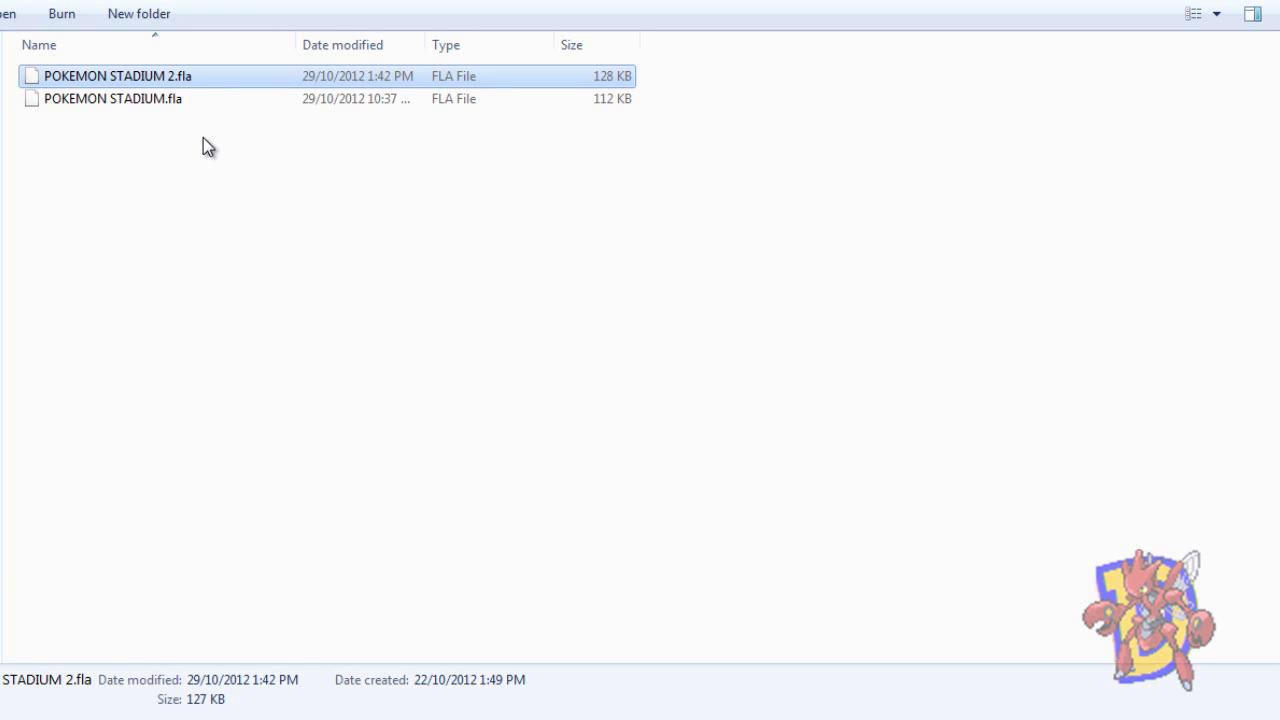
pyautogui.click(157, 80)
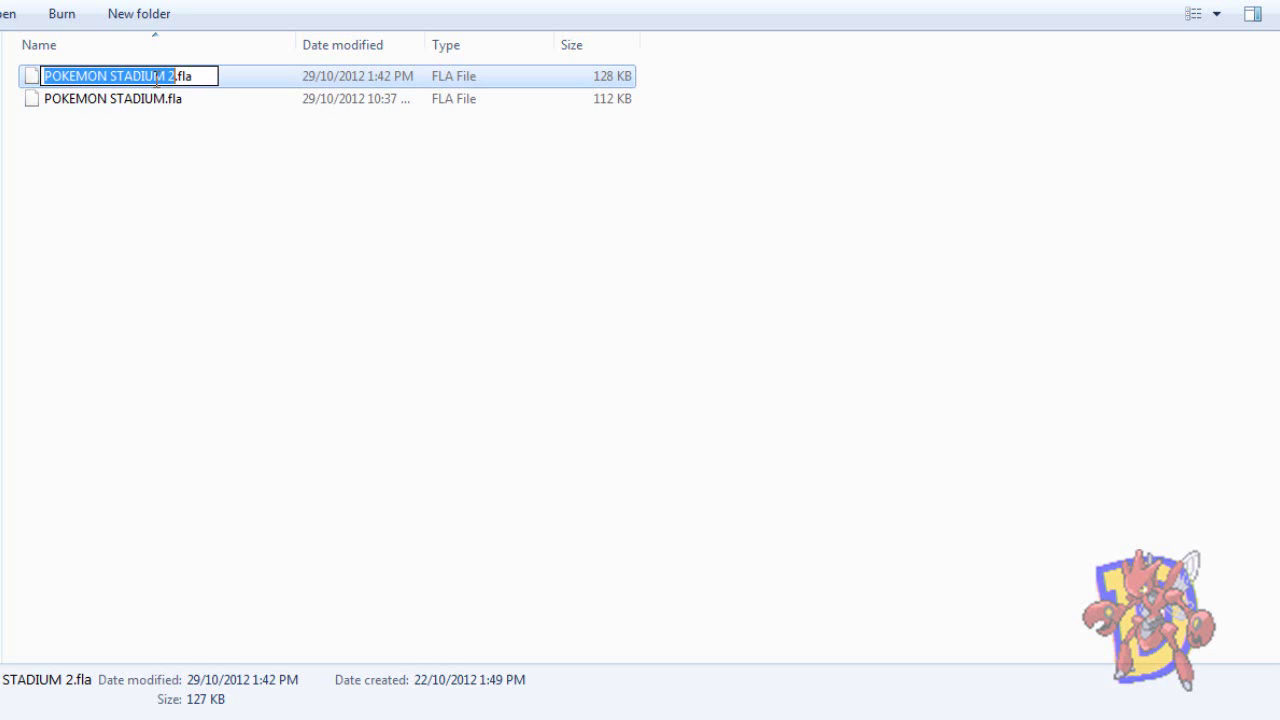
pyautogui.click(161, 134)
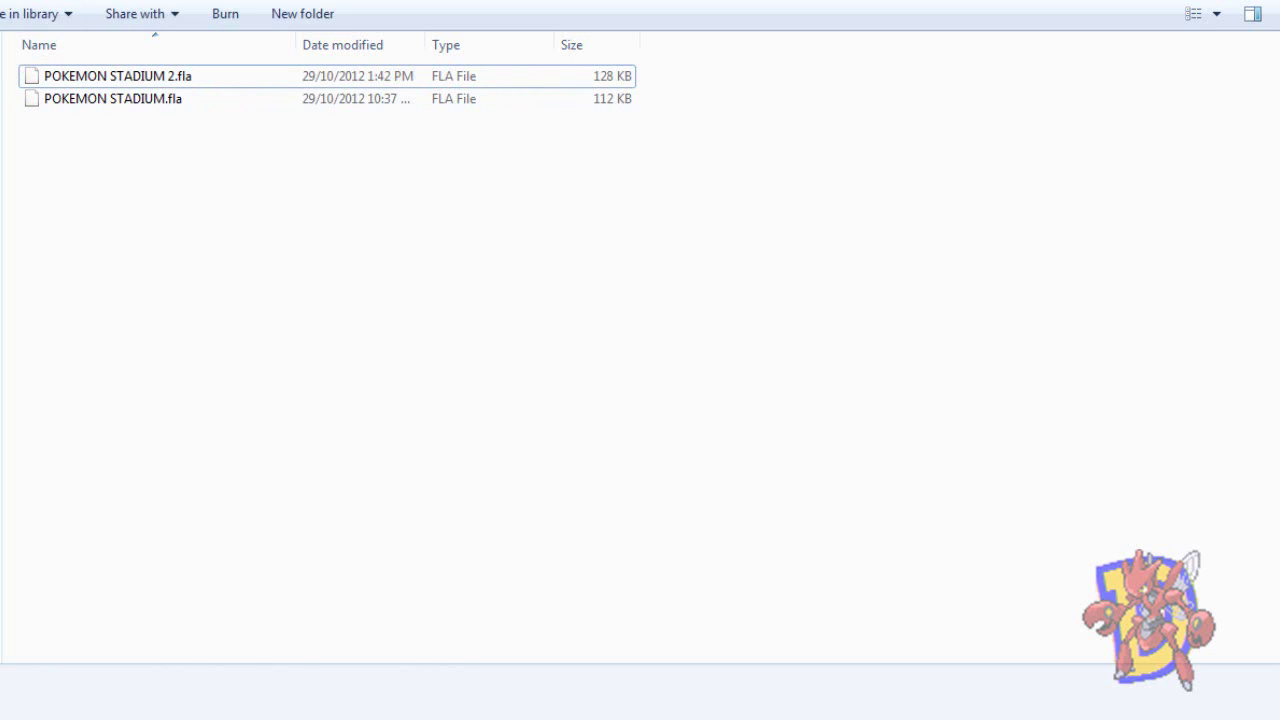
pyautogui.press('BackSpace')
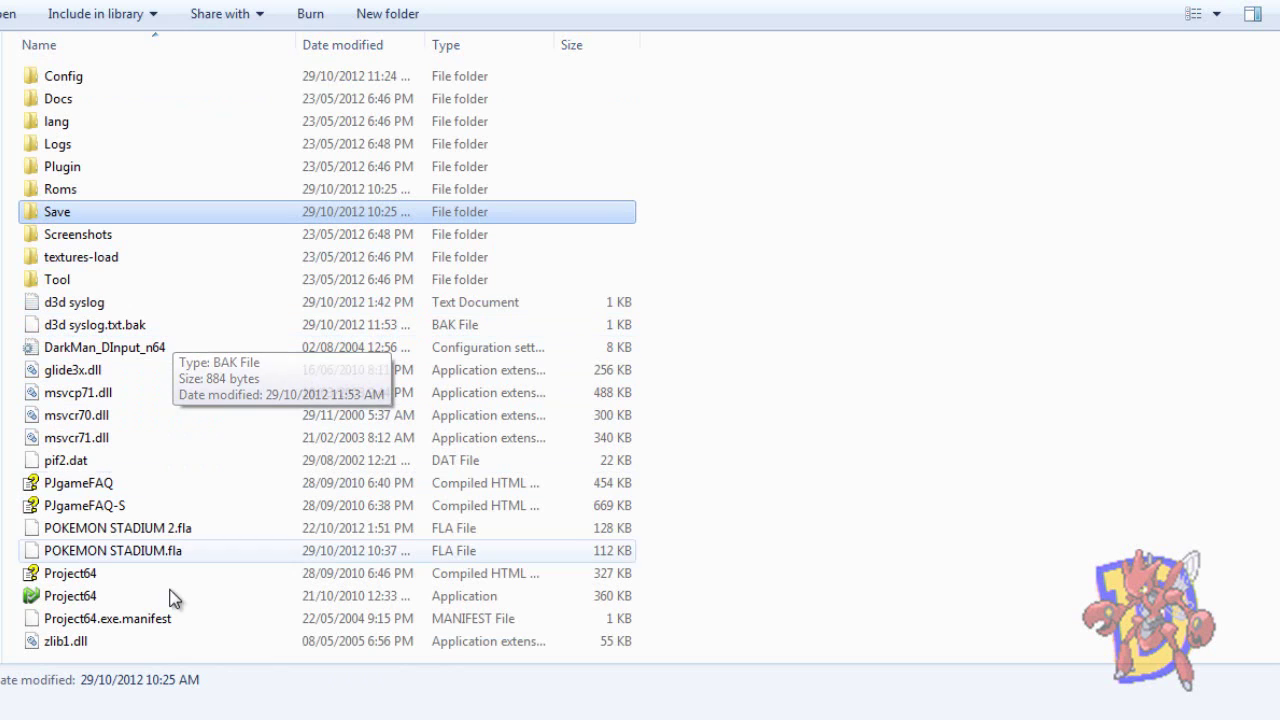
pyautogui.click(82, 218)
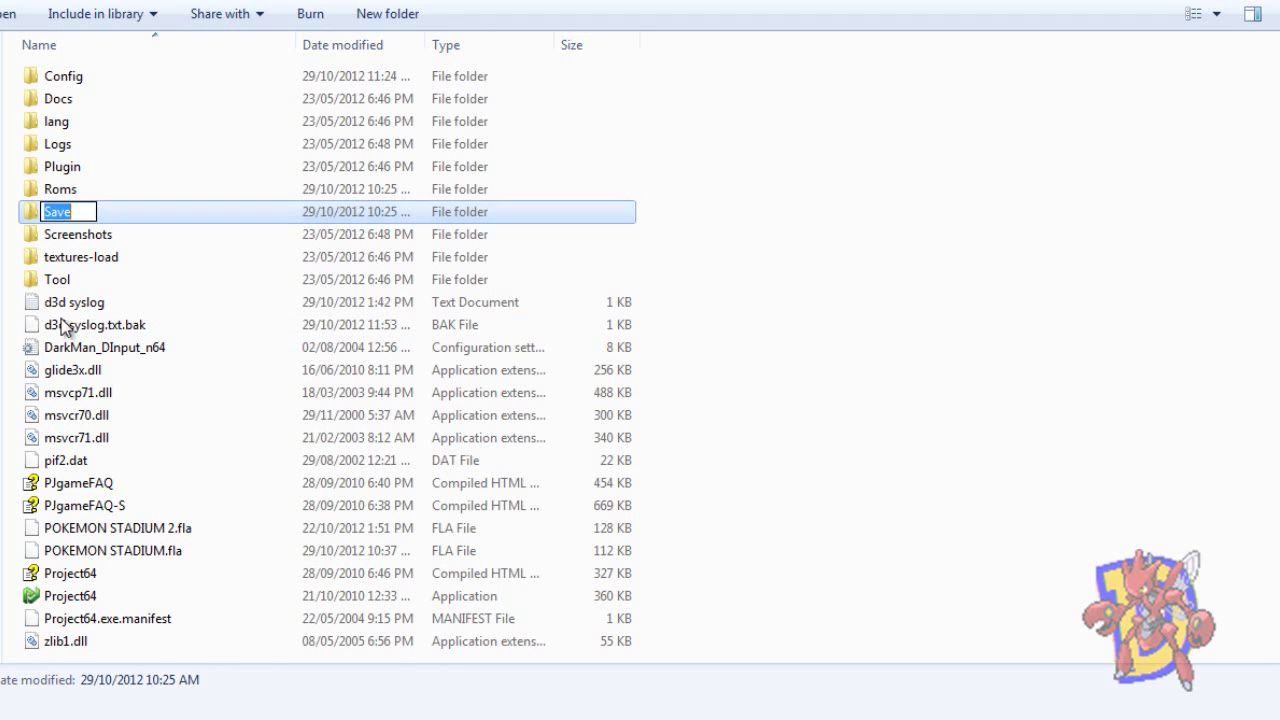
# Launch Project64, then open the N-Rage controller plugin configuration and cancel it
pyautogui.click(75, 595)
pyautogui.doubleClick(75, 595)
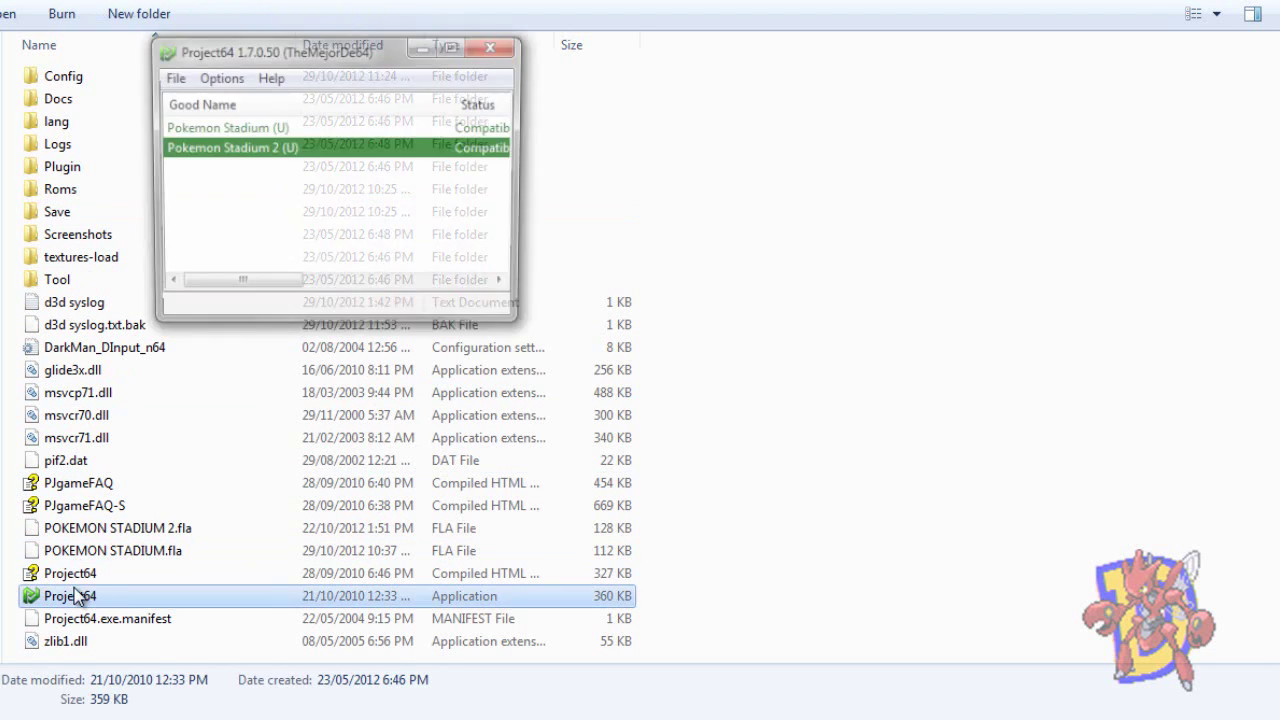
pyautogui.click(218, 77)
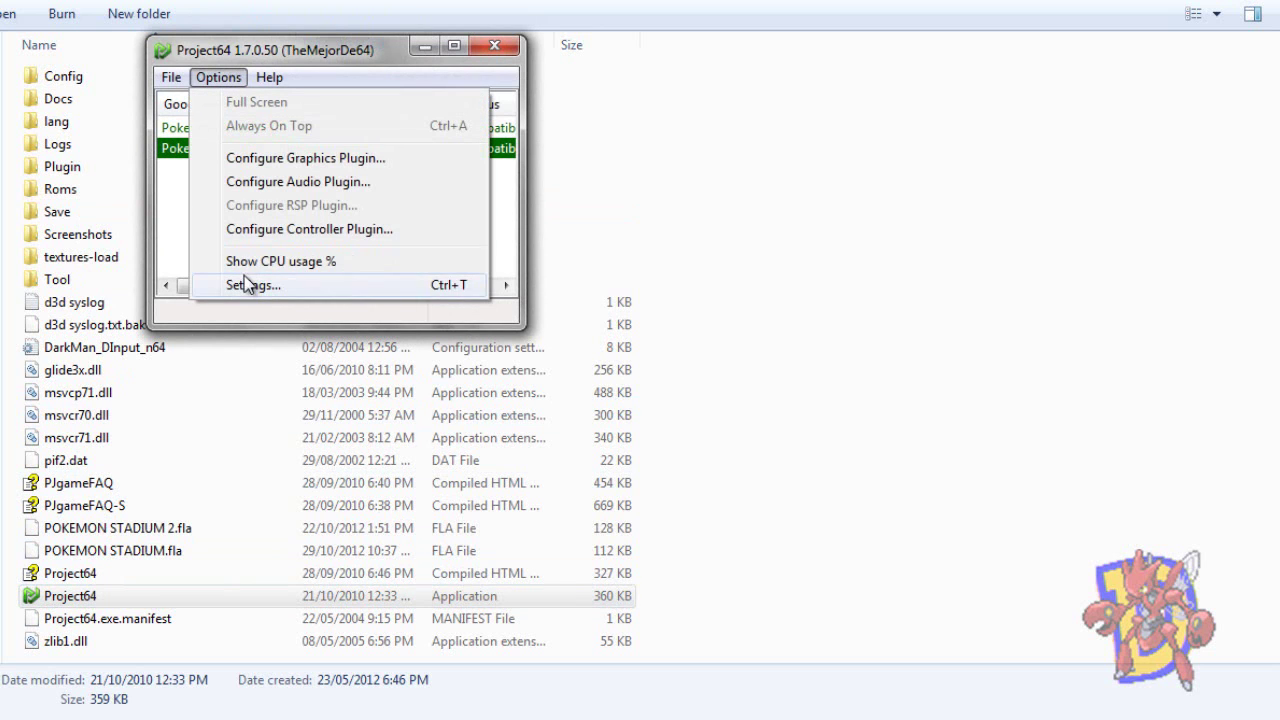
pyautogui.click(250, 233)
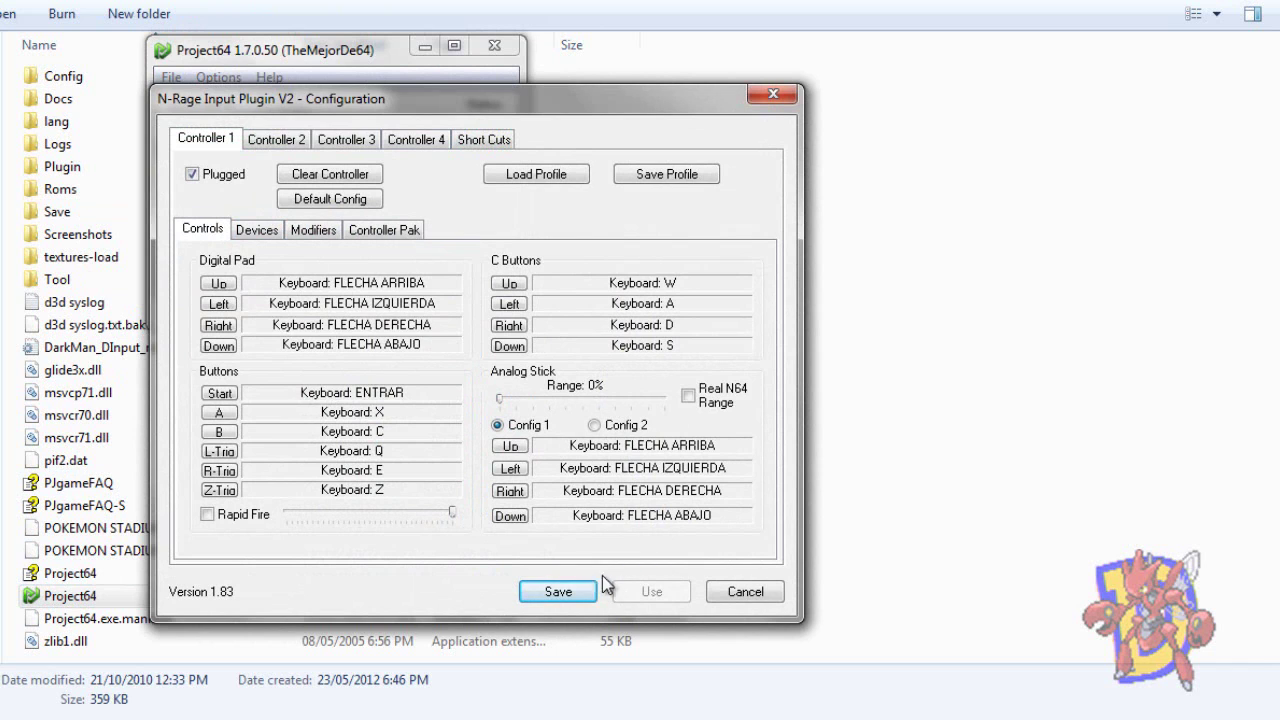
pyautogui.click(745, 591)
# Set the input (controller) plugin to AQZ NetPlay v0.20 in the plugin settings and apply the change
pyautogui.click(217, 77)
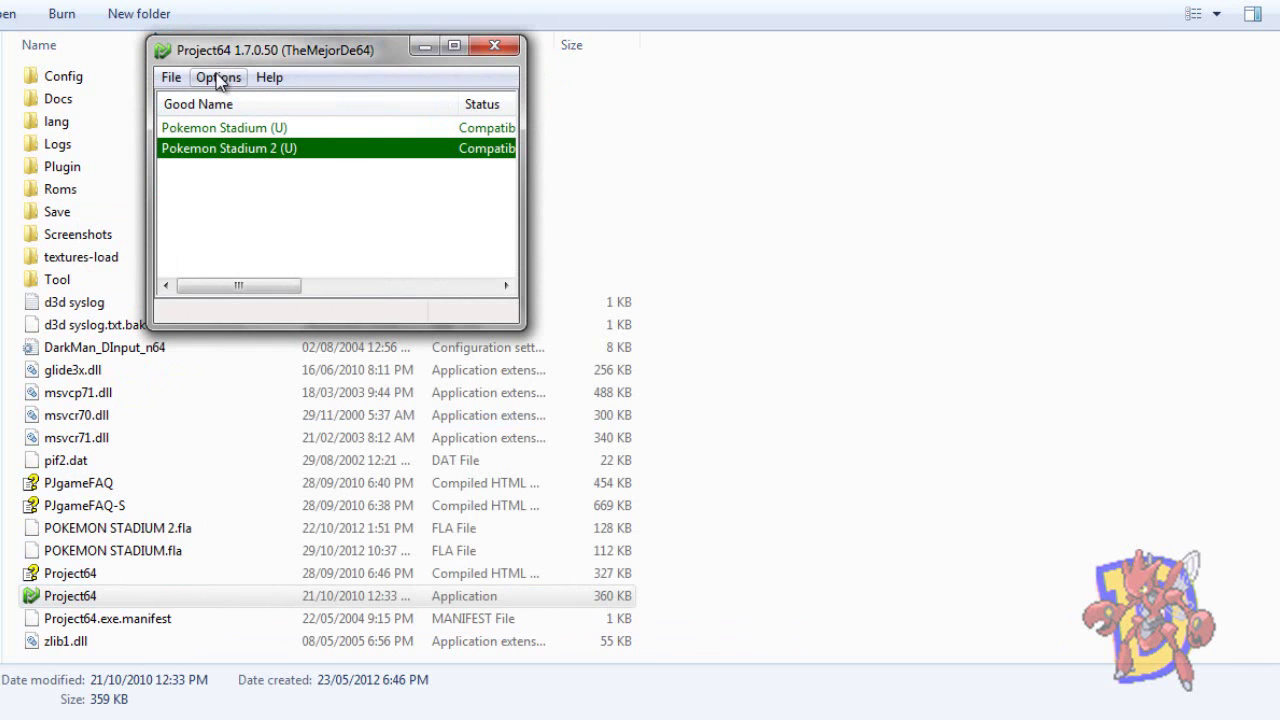
pyautogui.click(257, 284)
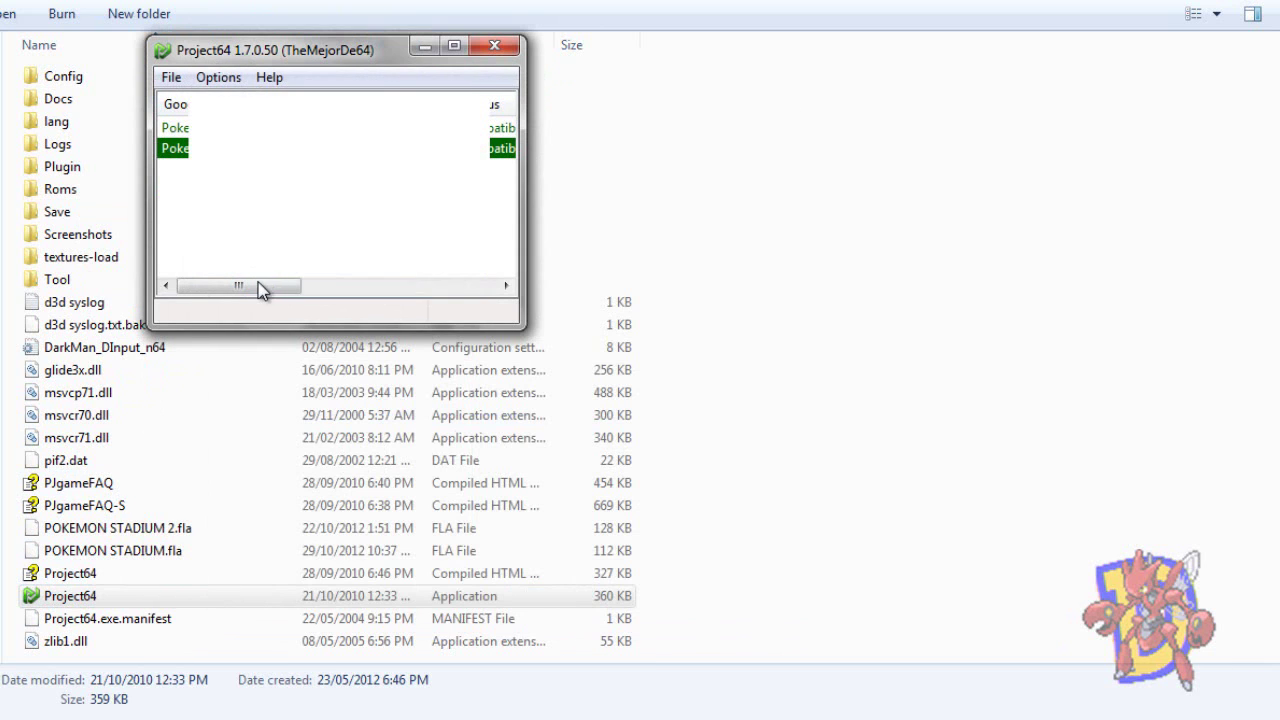
pyautogui.click(356, 268)
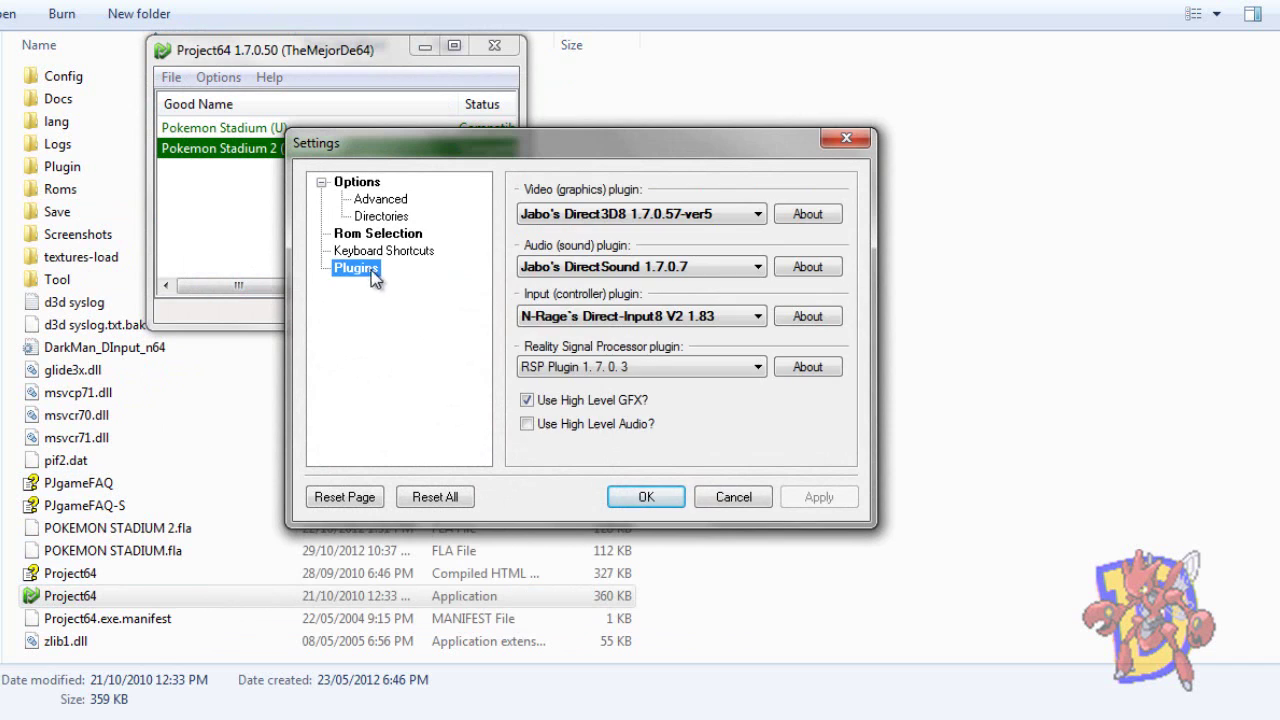
pyautogui.click(604, 318)
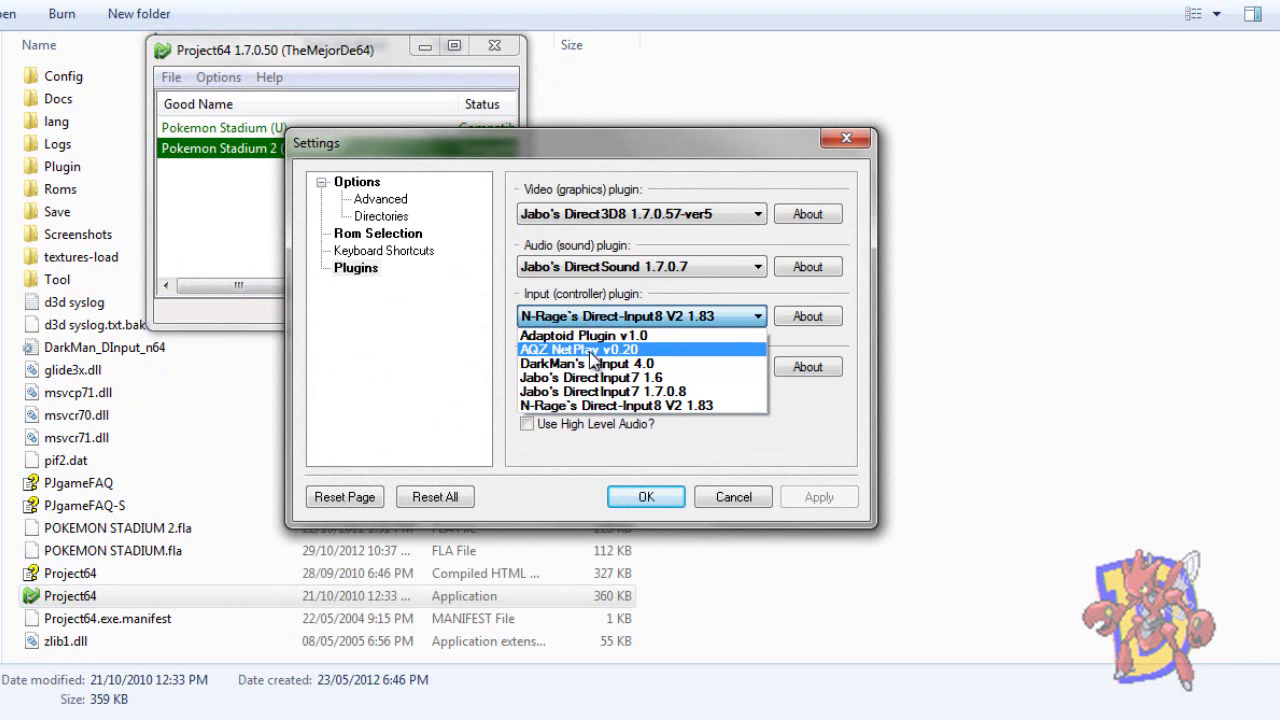
pyautogui.click(596, 346)
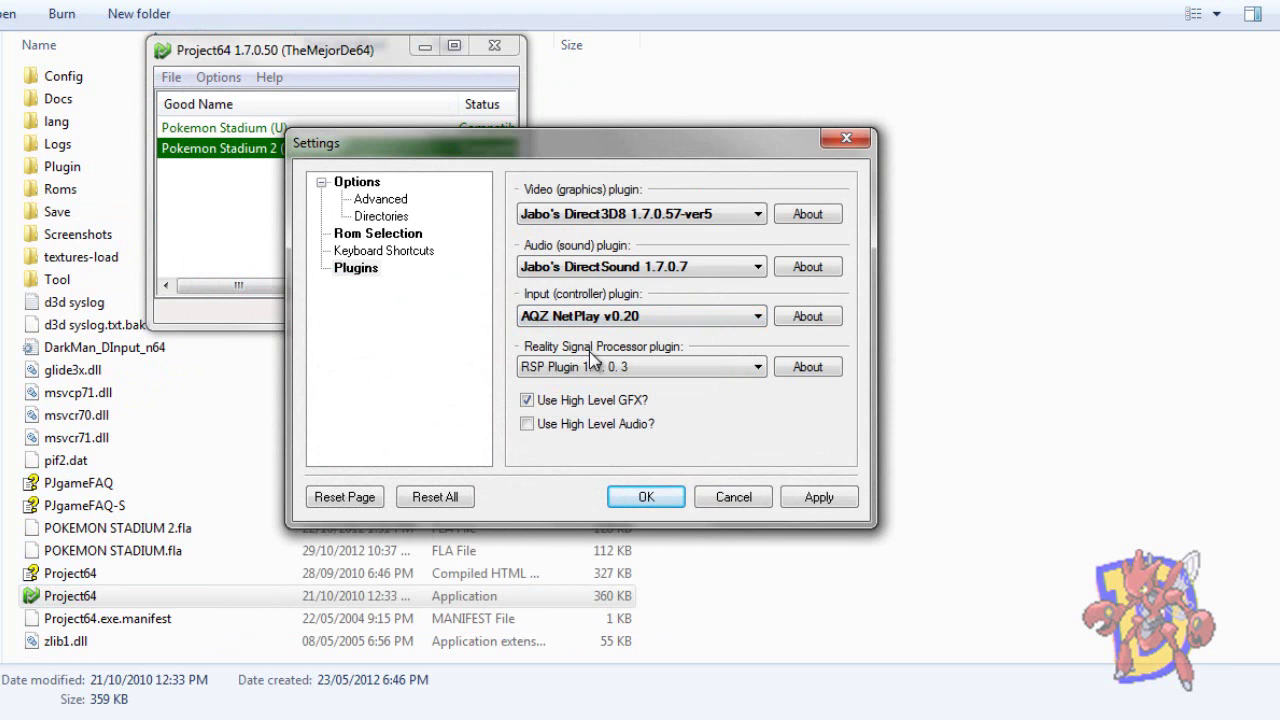
pyautogui.click(796, 499)
pyautogui.click(646, 499)
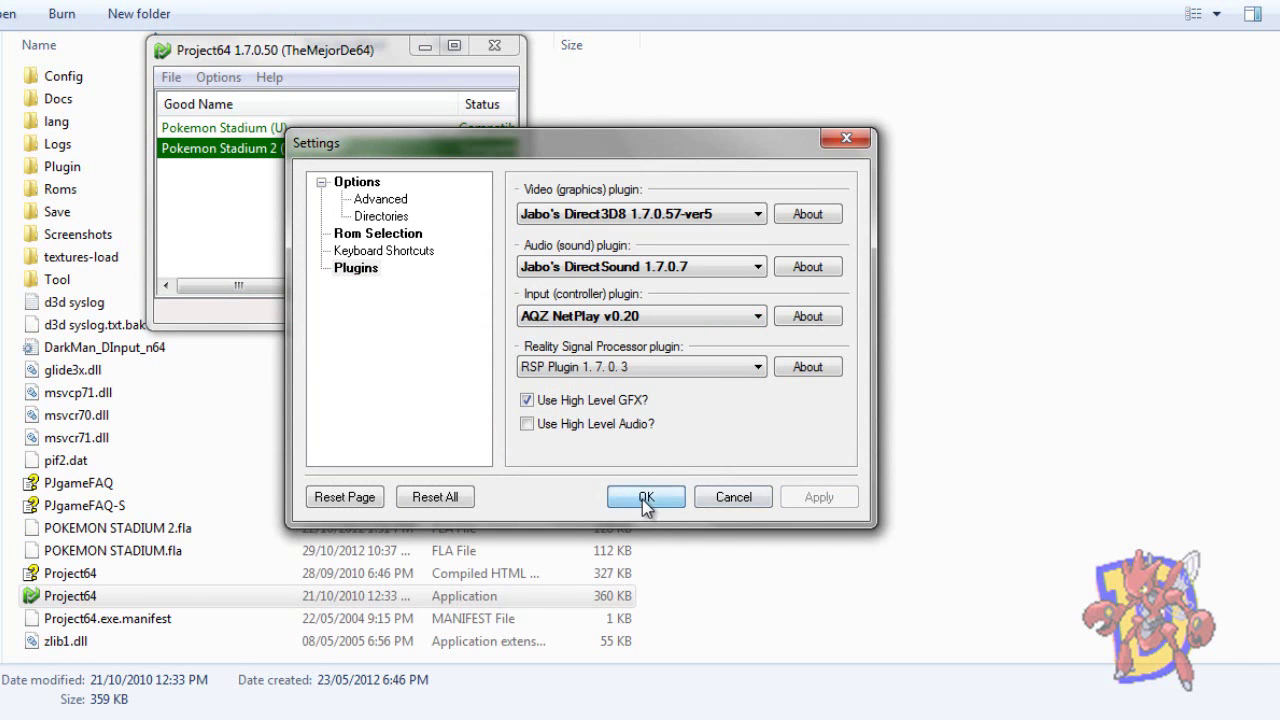